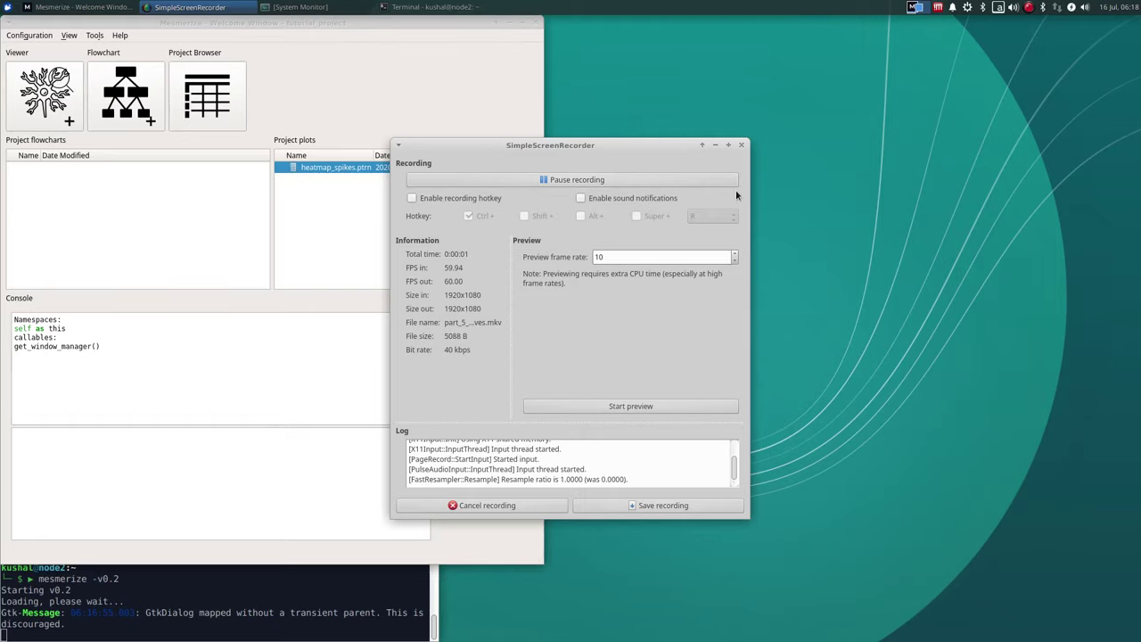
- Minimize the screen recorder, start a new flowchart, and move Flowchart-1 up and left
click(716, 146)
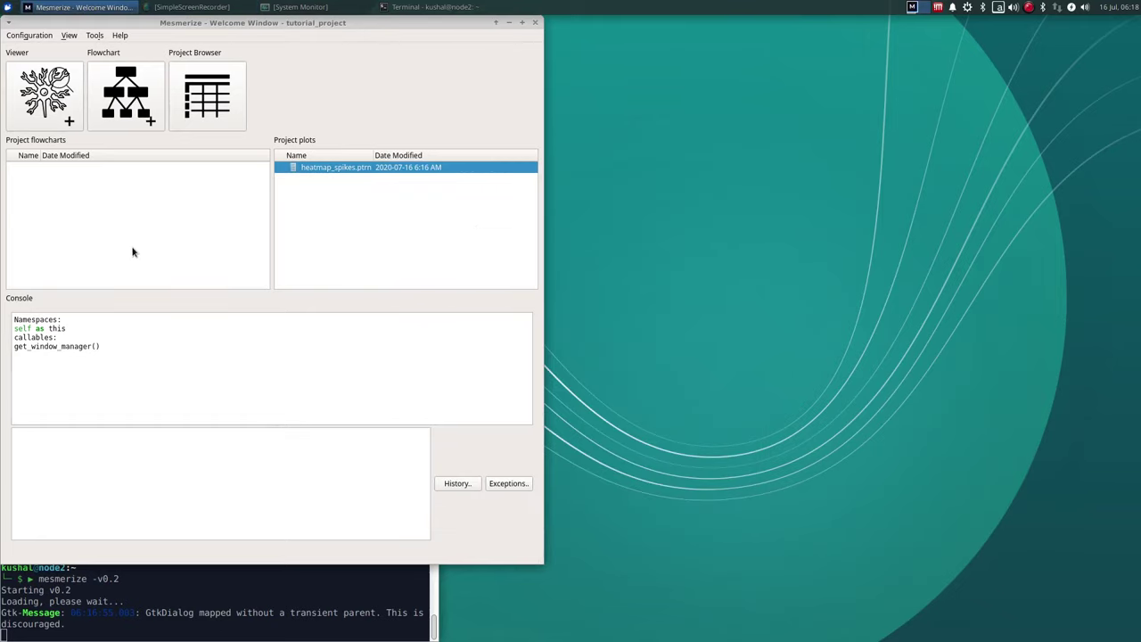
click(130, 114)
mouse_move(630, 223)
mouse_down()
mouse_move(451, 130)
mouse_move(466, 118)
mouse_up()
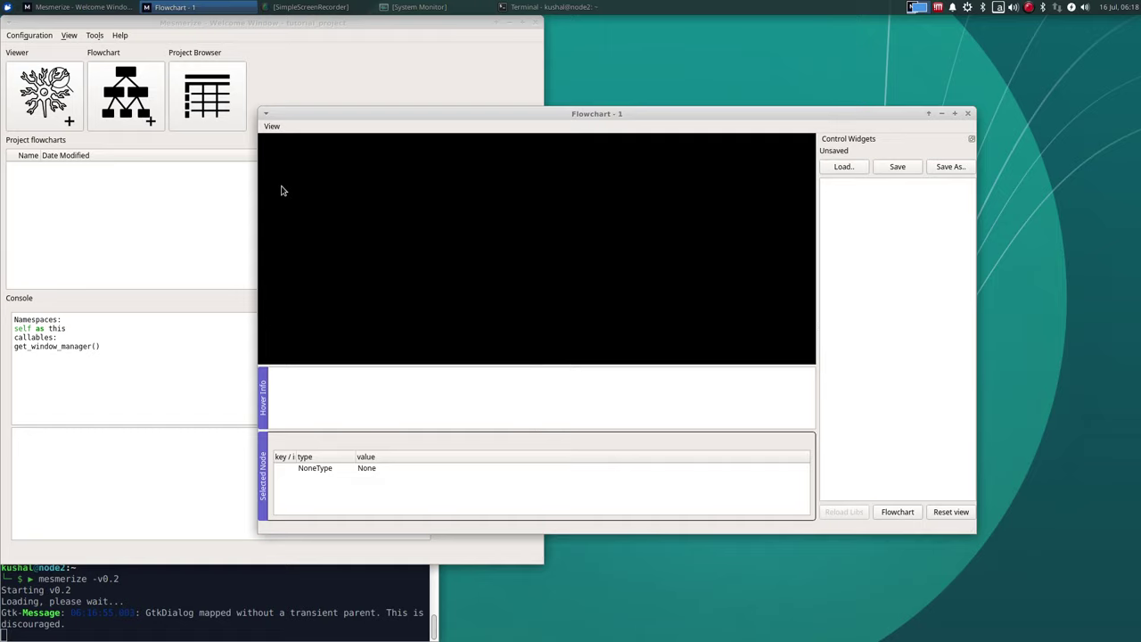
- Add a Data > Load_Proj_DF node and expand its settings
right_click(282, 234)
click(490, 268)
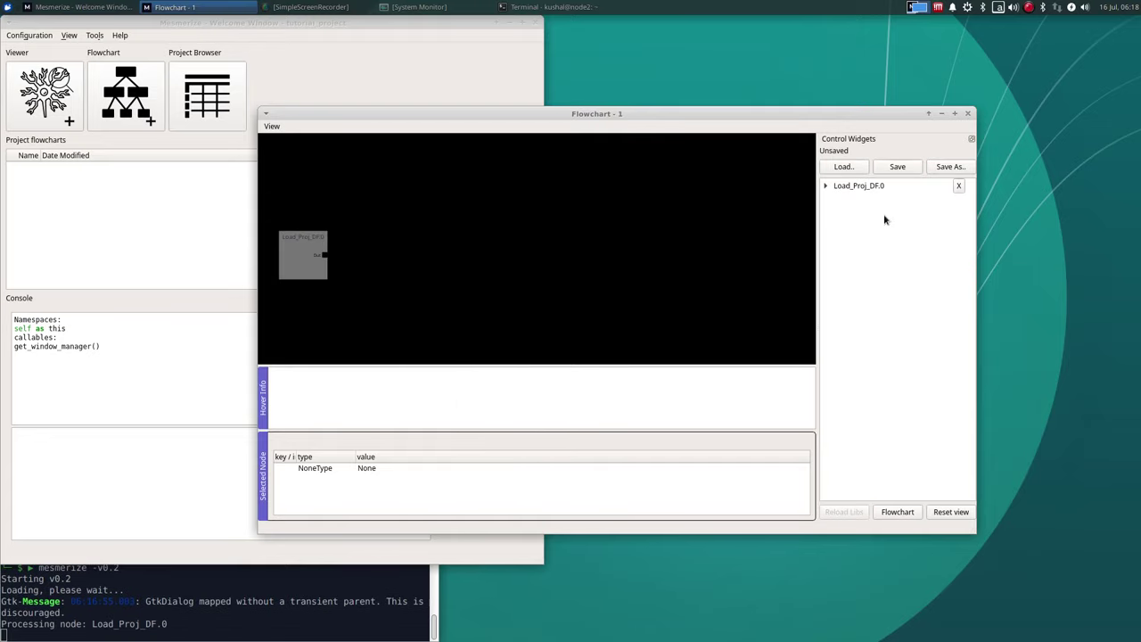
double_click(906, 186)
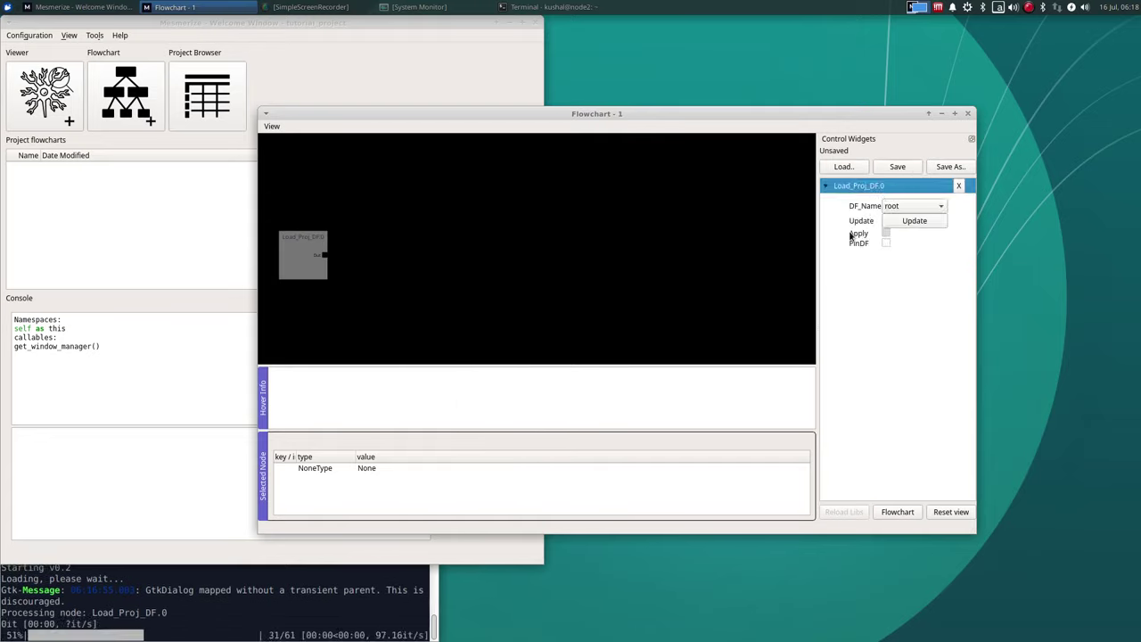
- Add a Biology > StimTuning node fed by the Load_Proj_DF output, and expand its settings
right_click(359, 235)
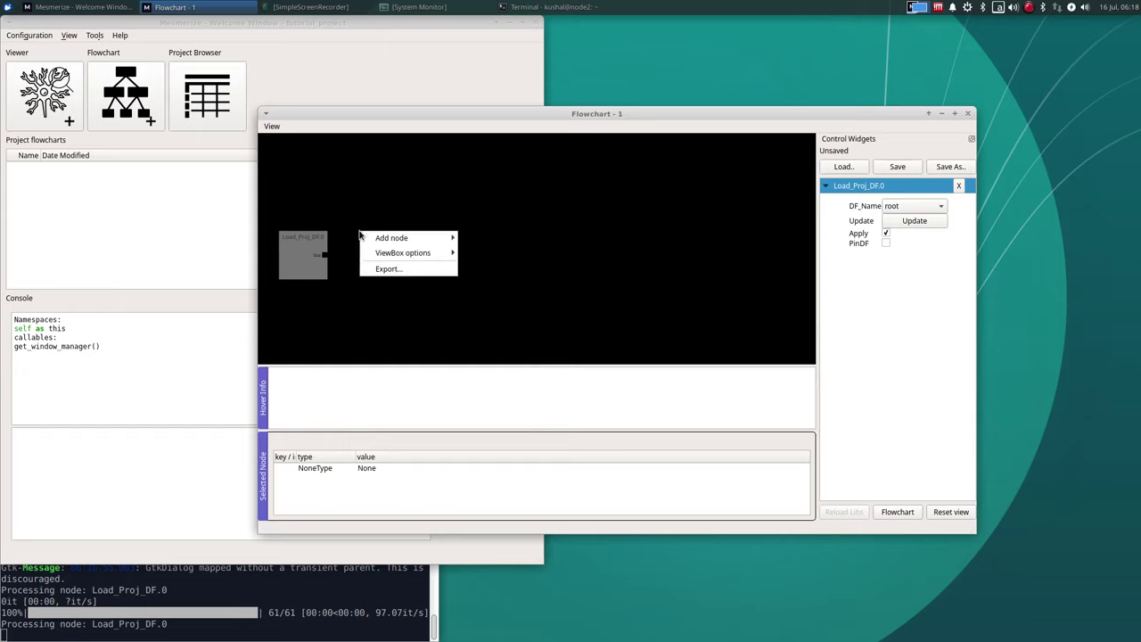
mouse_move(486, 296)
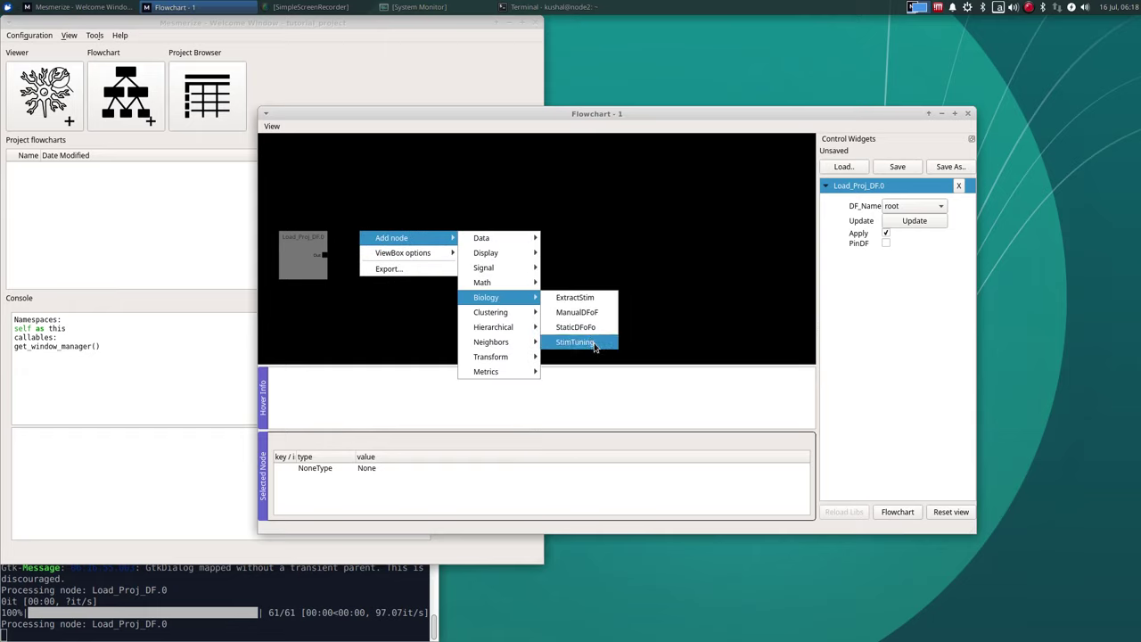
click(575, 343)
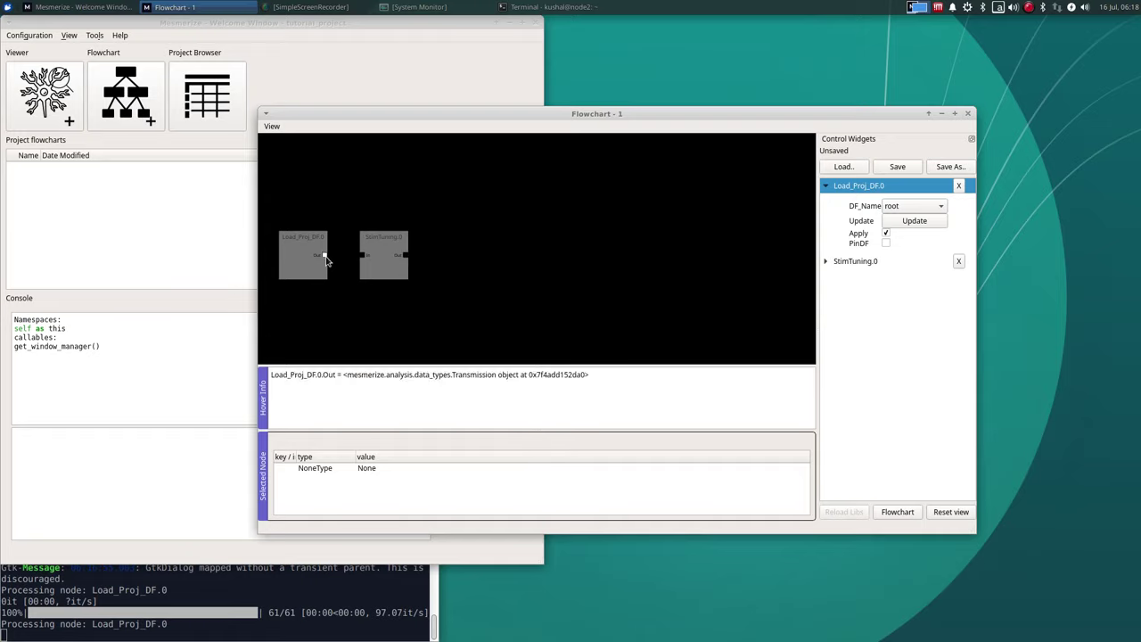
drag(324, 257, 364, 258)
click(379, 264)
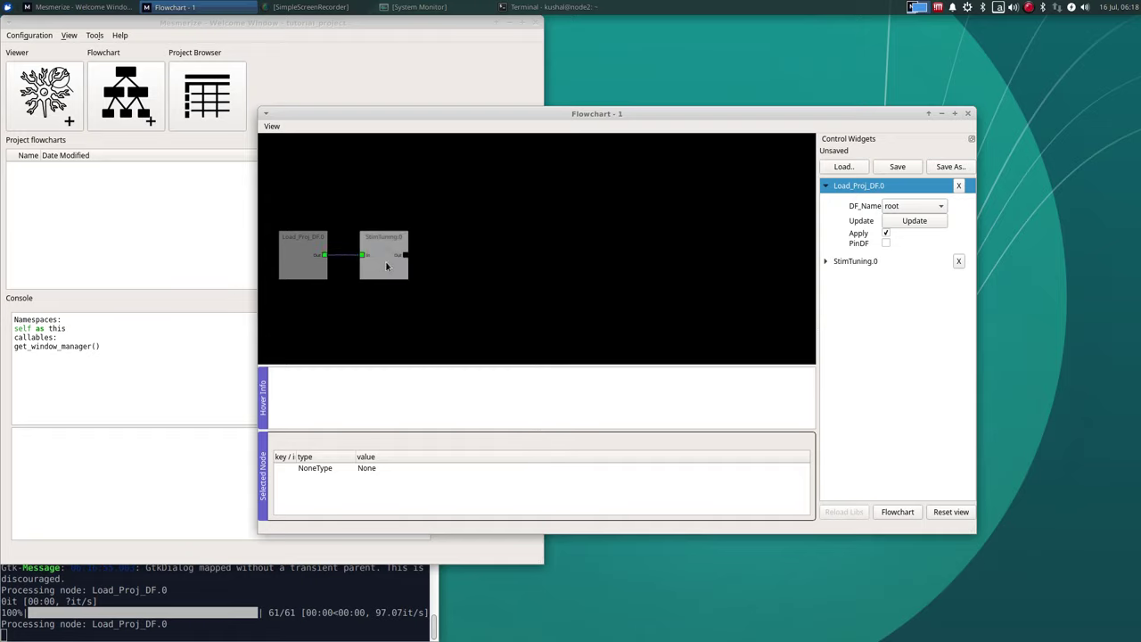
double_click(899, 263)
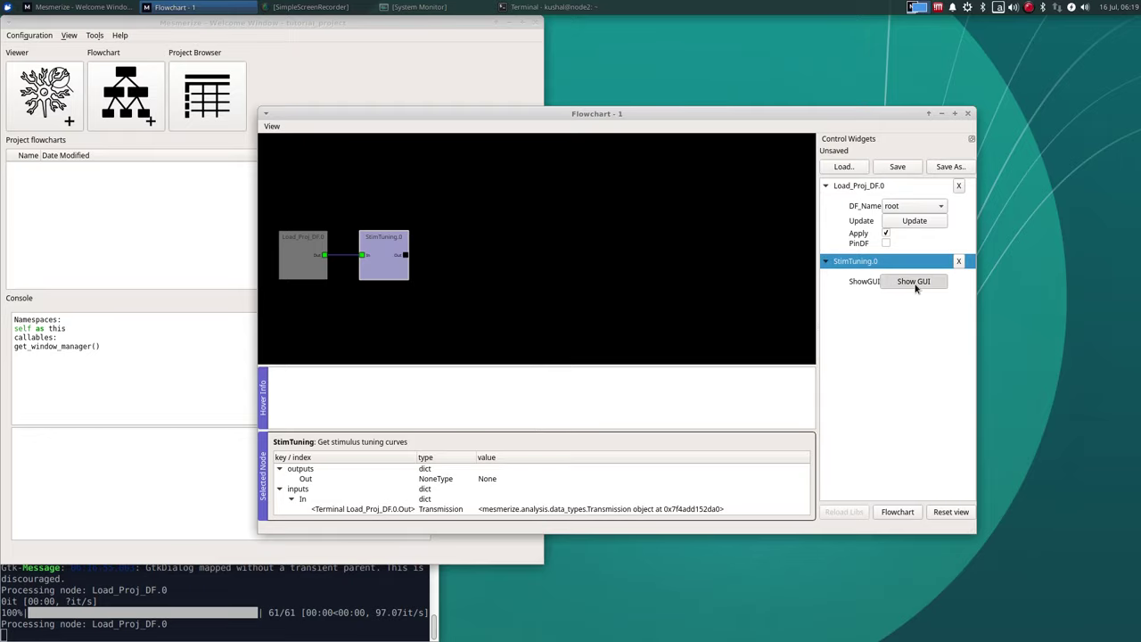
- Show StimTuning.0's Tuning Curve Plots window maximized, with the mean/median/max/min method list open
click(916, 283)
drag(858, 300, 711, 110)
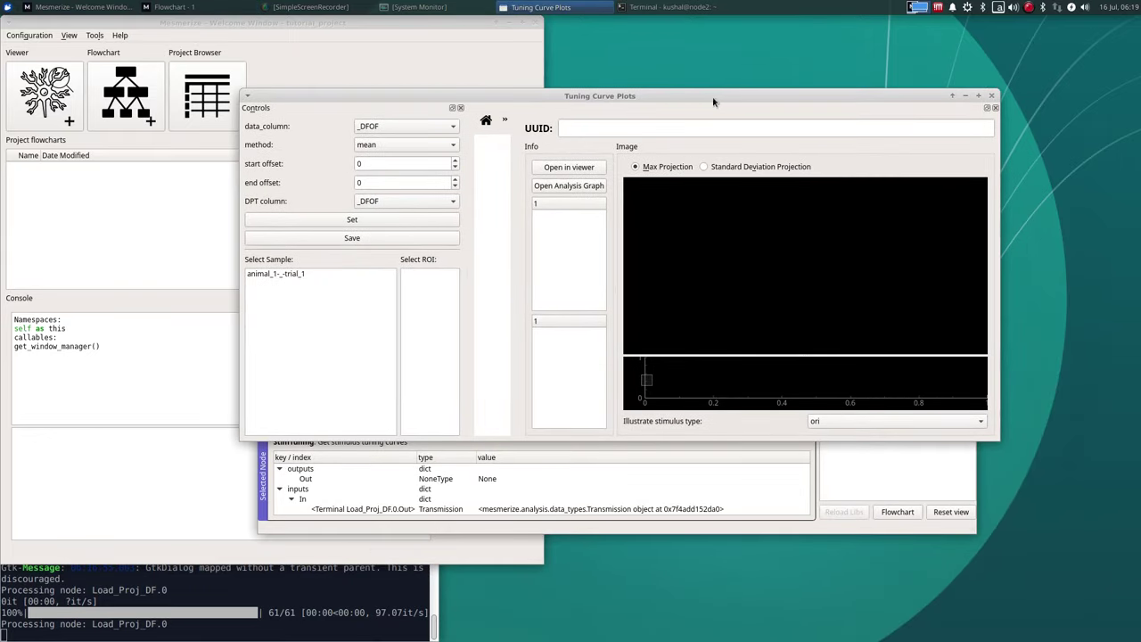
drag(601, 95, 394, 29)
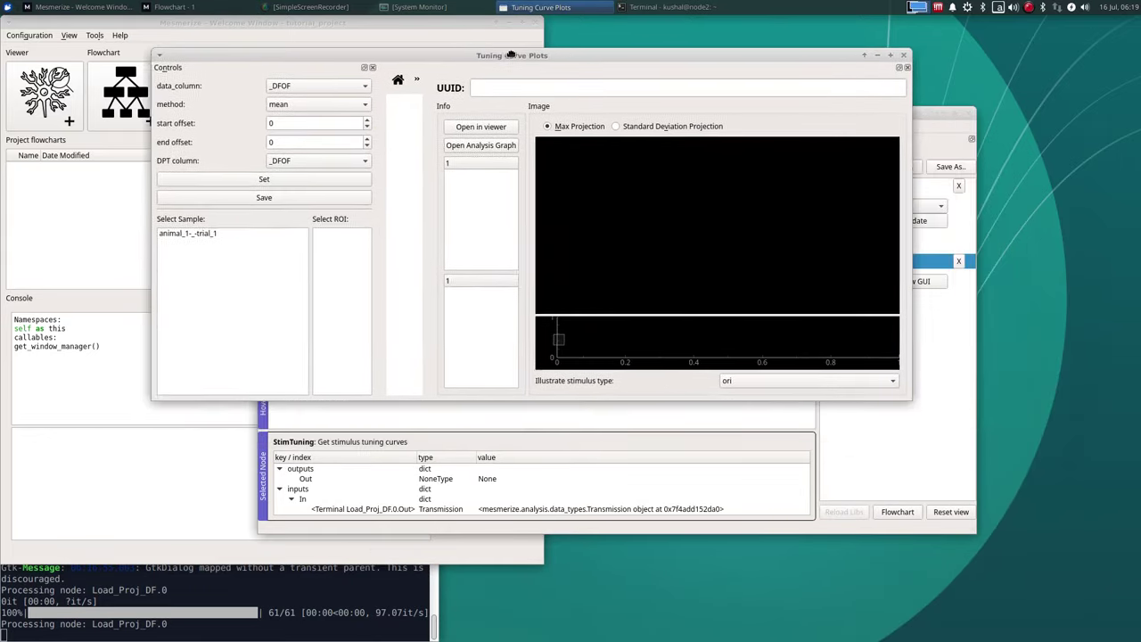
double_click(393, 25)
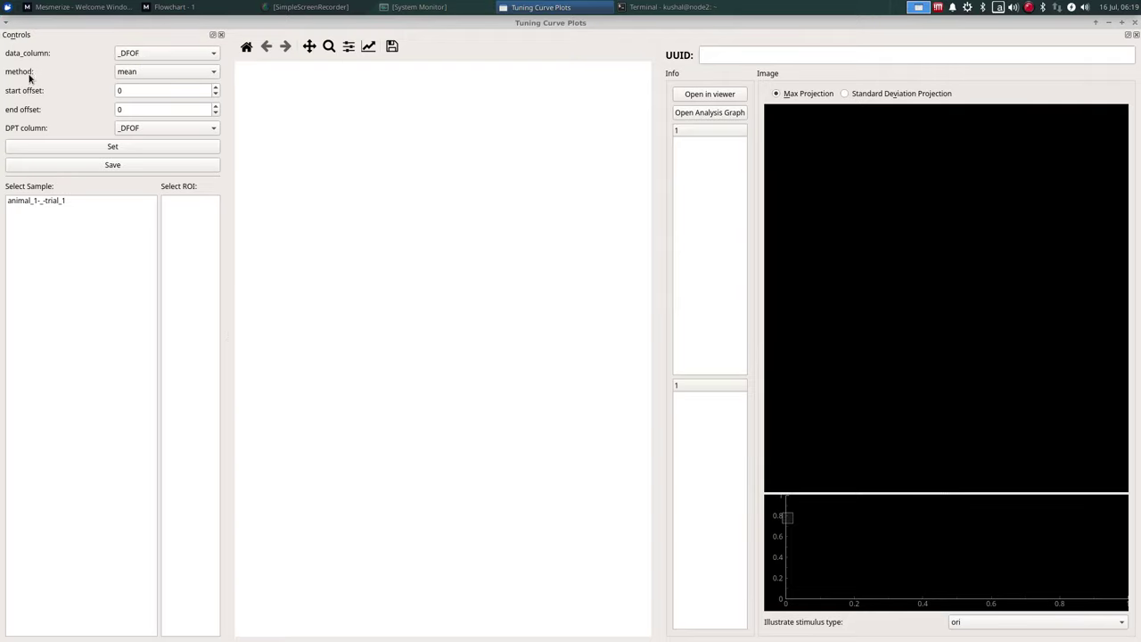
mouse_move(166, 71)
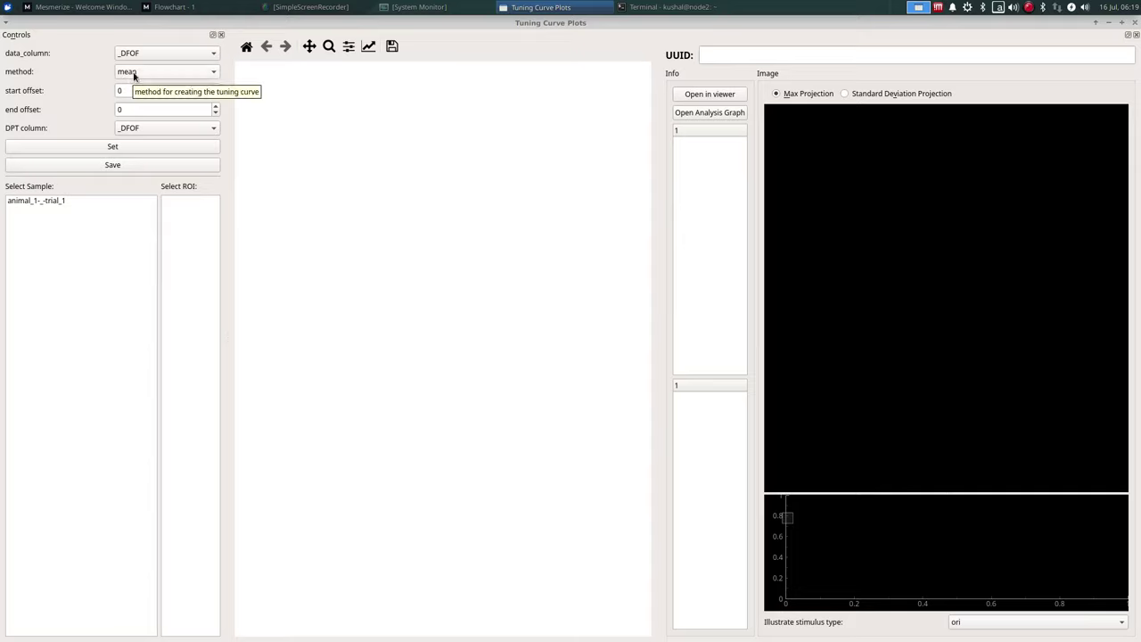
click(134, 77)
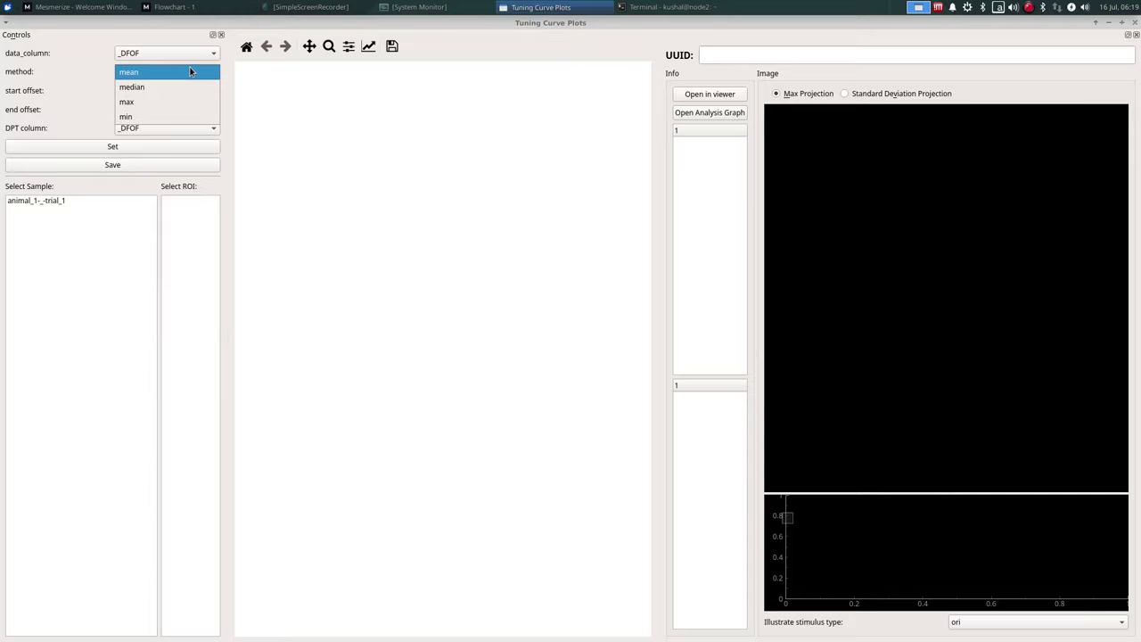
- Apply mean as the tuning curve method with start and end offsets of 0
click(190, 71)
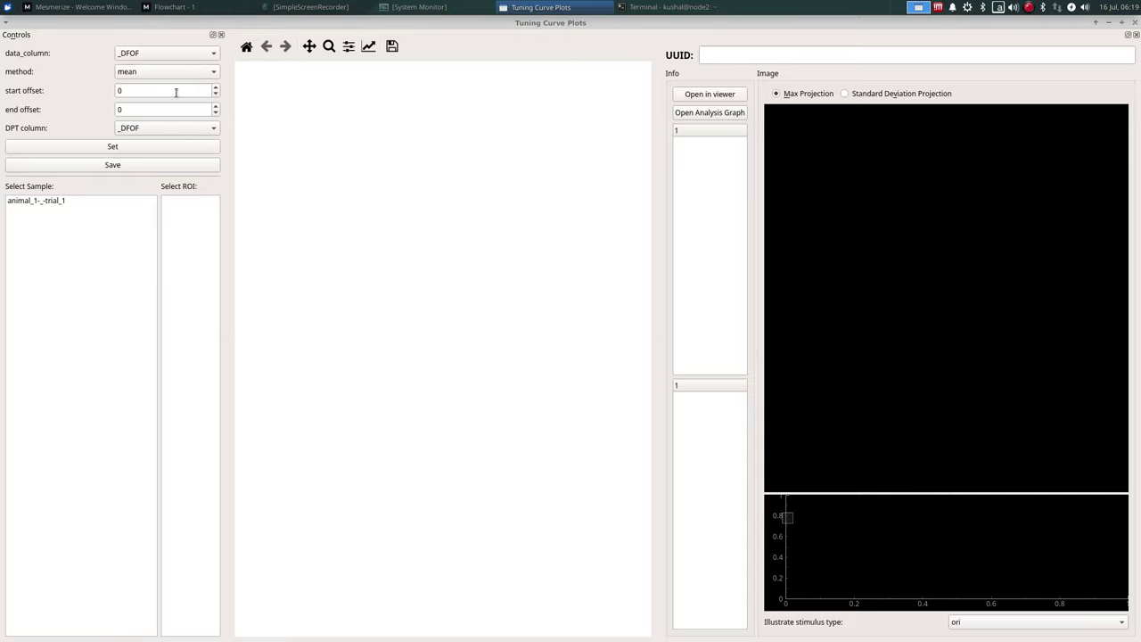
click(174, 91)
right_click(143, 107)
key(Escape)
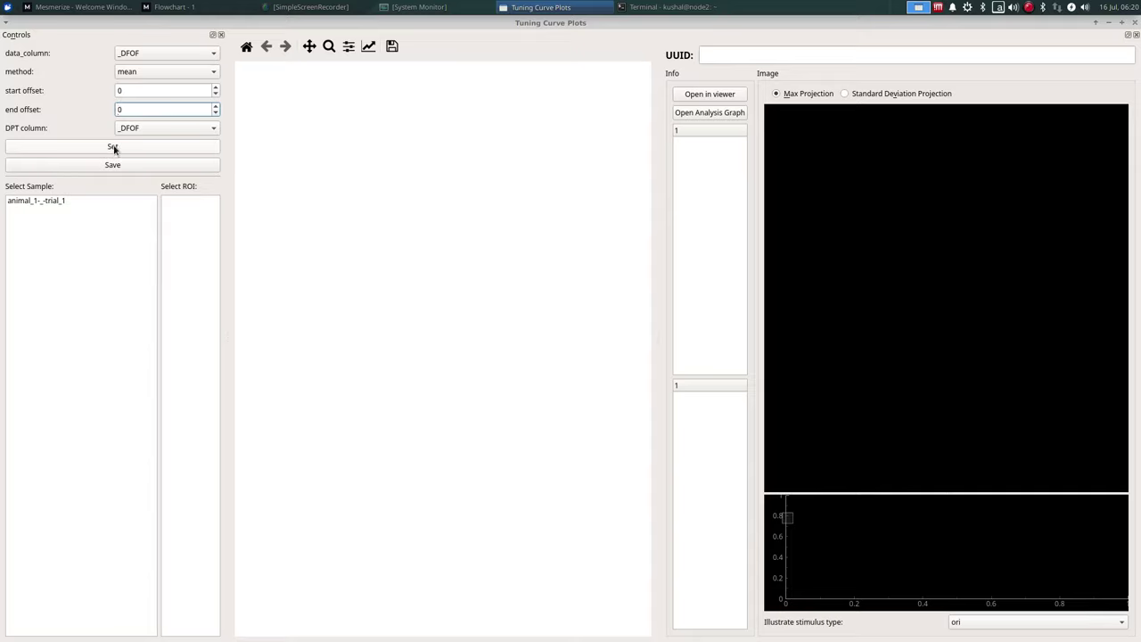
click(164, 152)
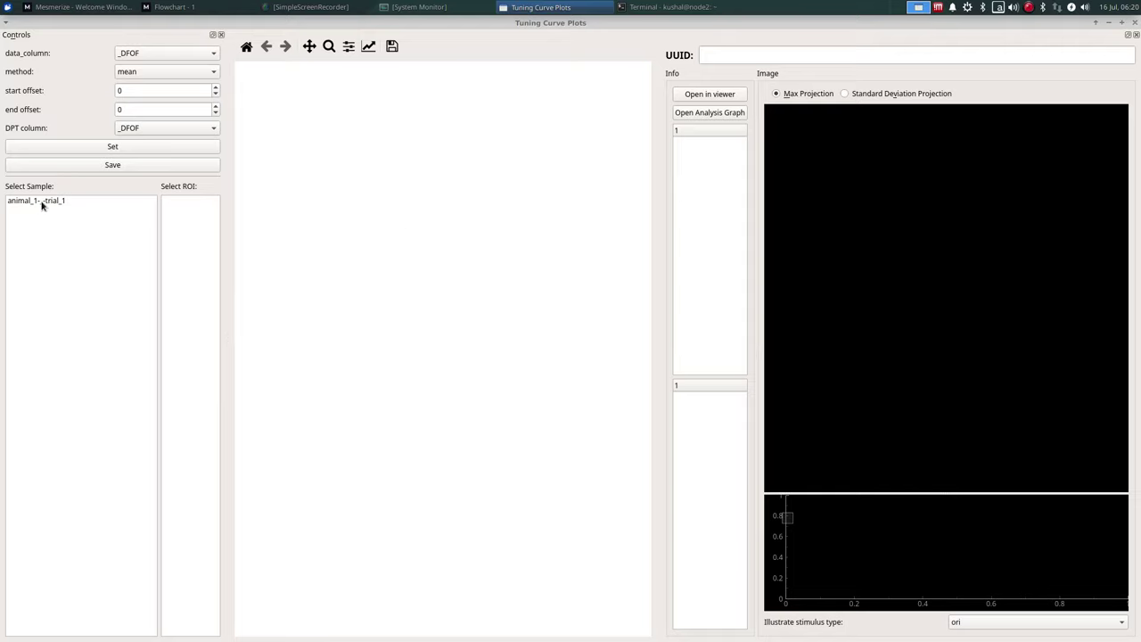
- Check the processing output in the terminal, then return to the tuning curve plots
click(650, 7)
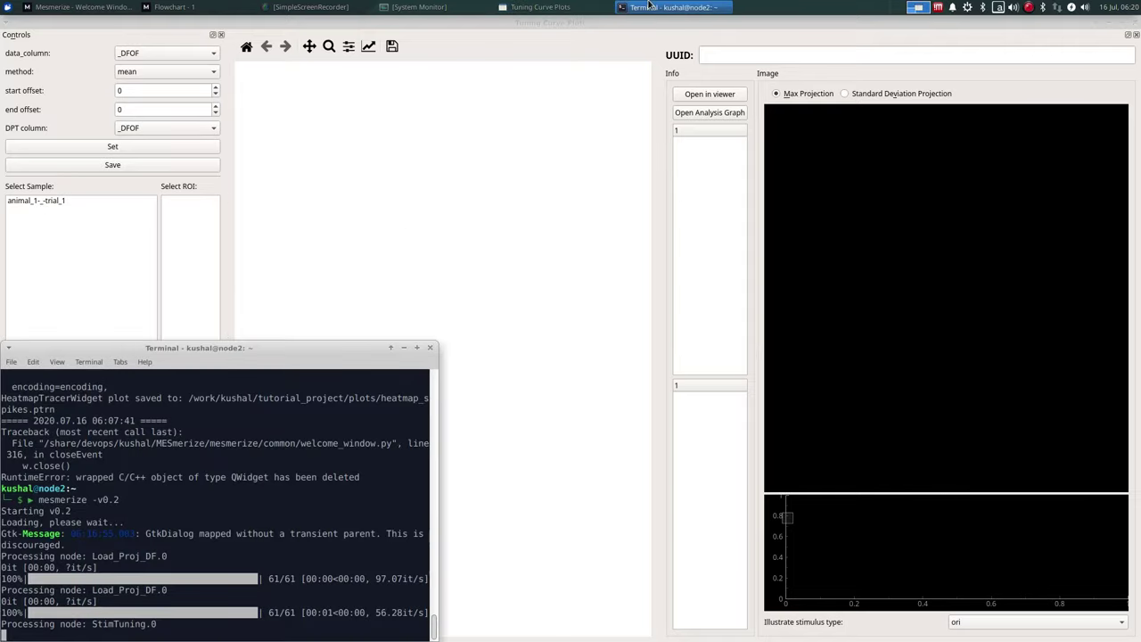
click(649, 7)
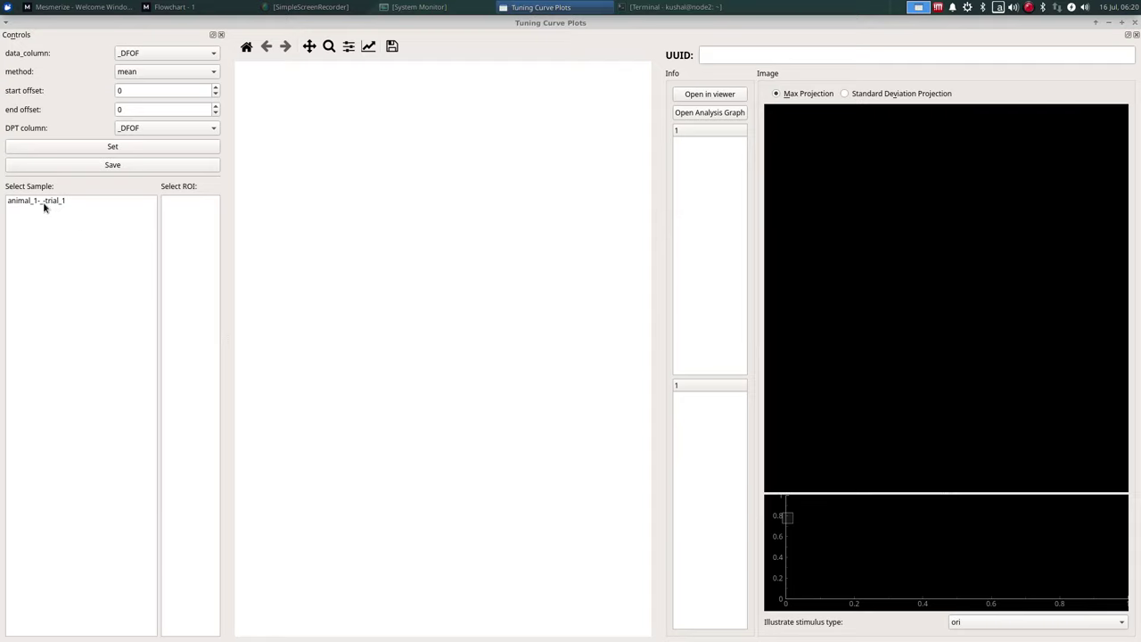
click(669, 7)
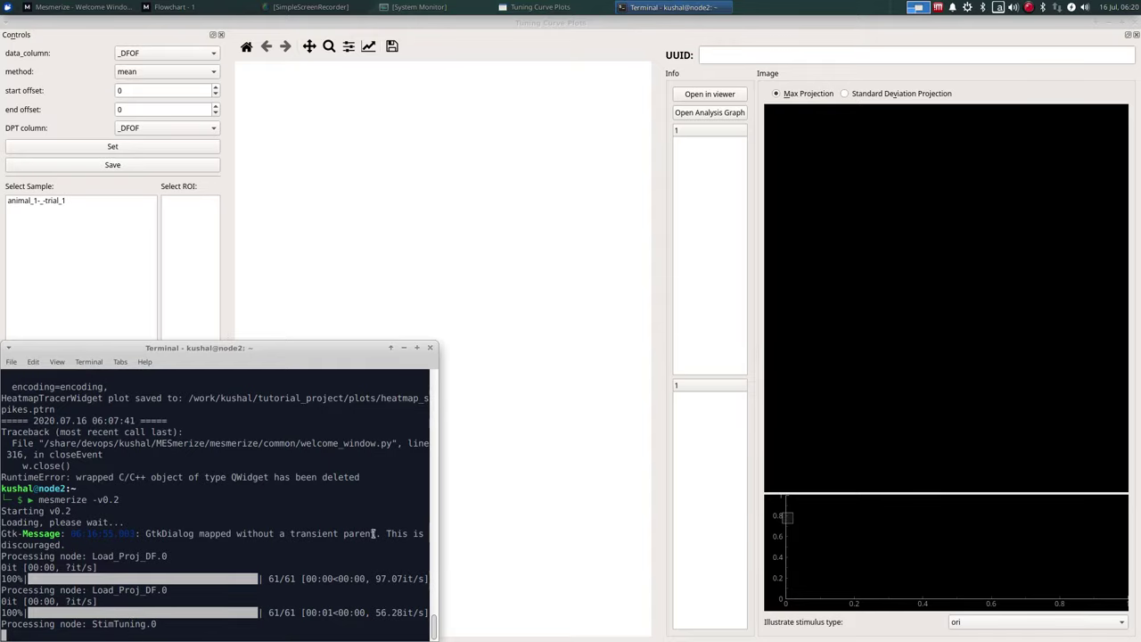
click(239, 275)
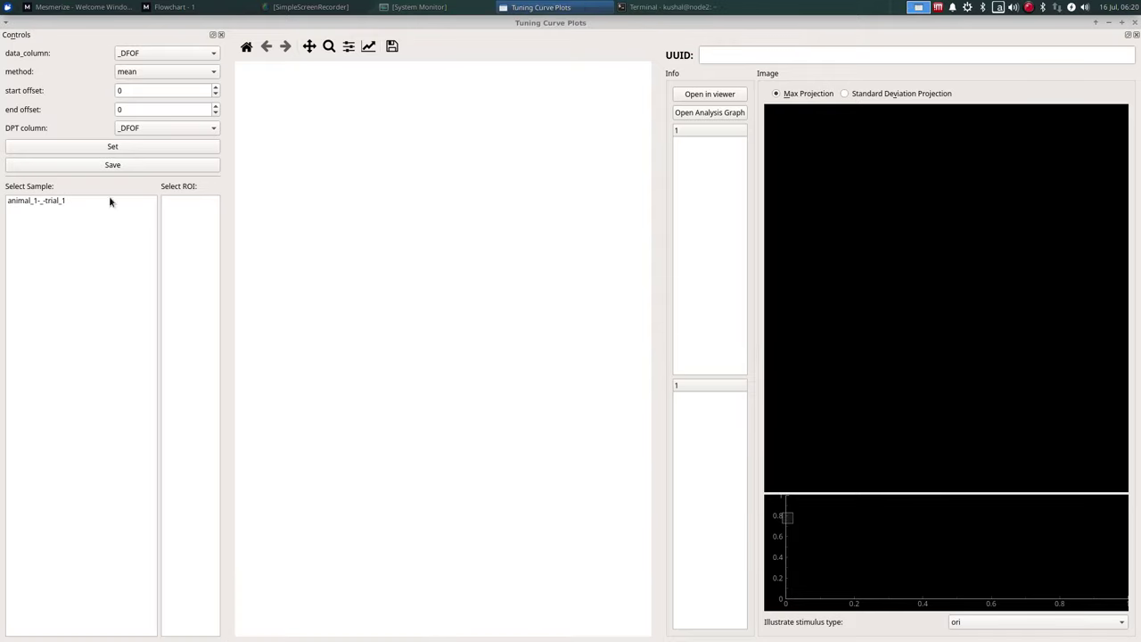
- Load animal_1-_-trial_1's ROIs and step through ROIs 0, 1, 2 and 4 on the standard deviation projection
click(52, 206)
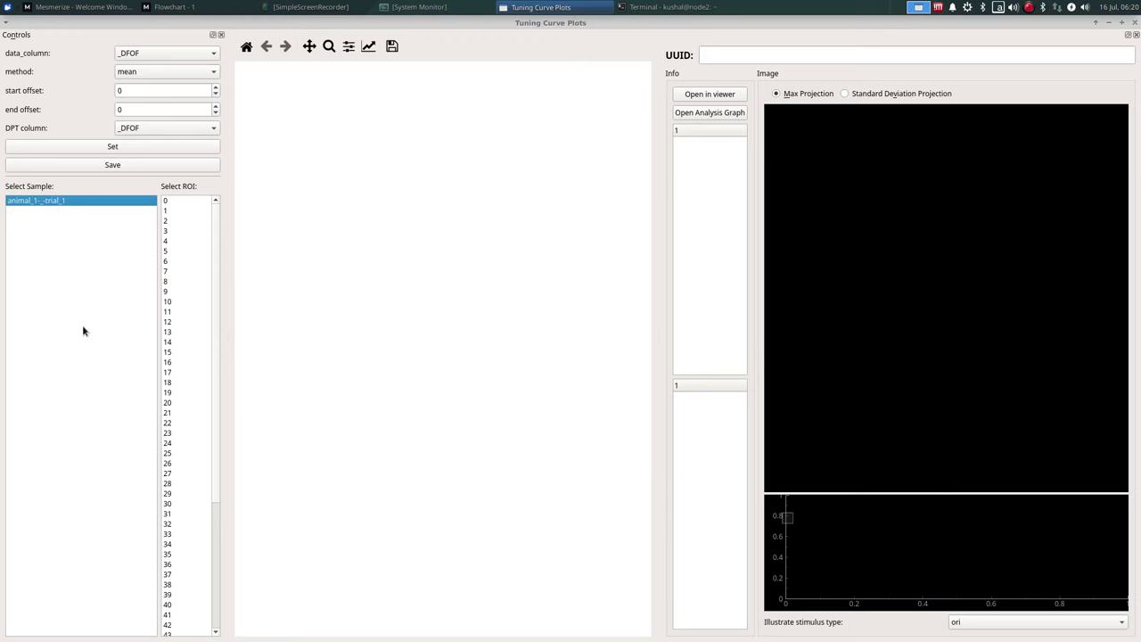
click(190, 203)
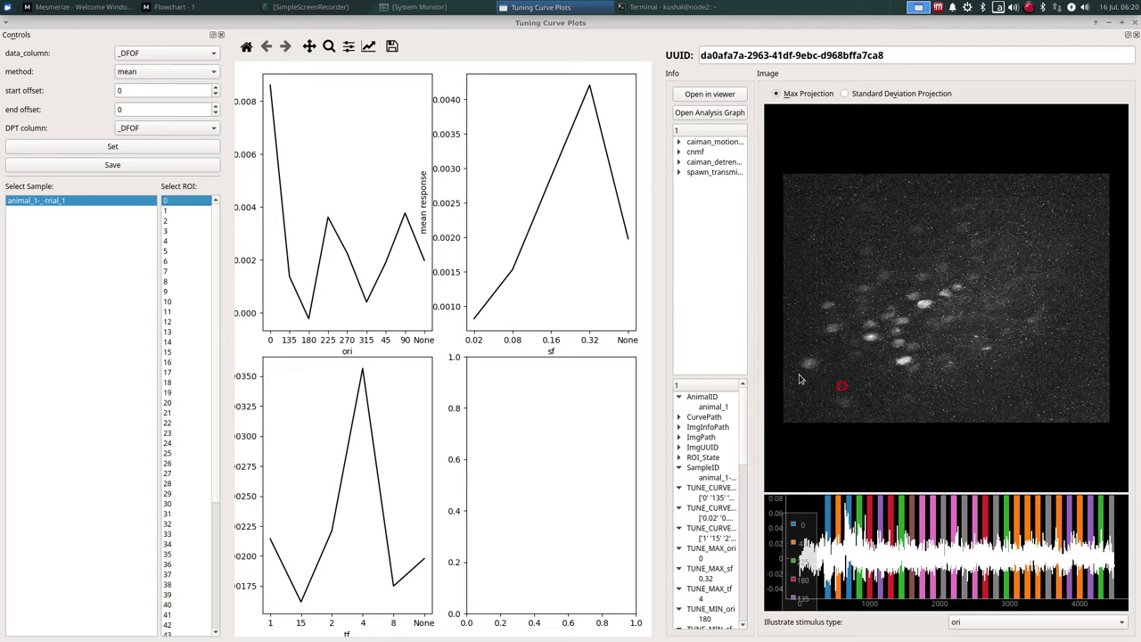
click(874, 95)
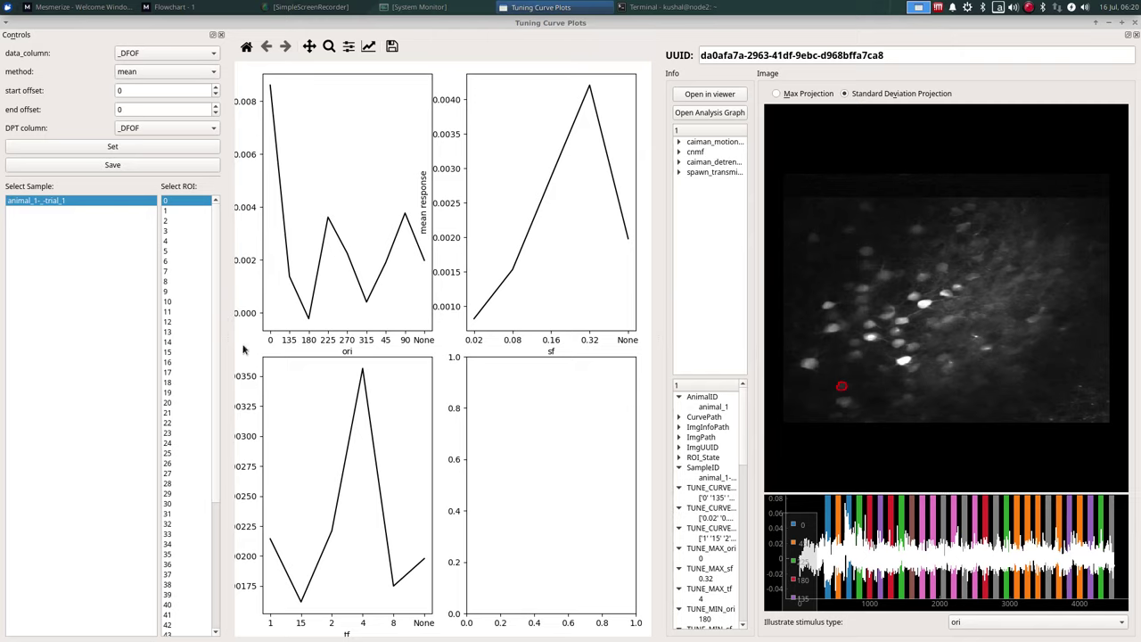
click(189, 212)
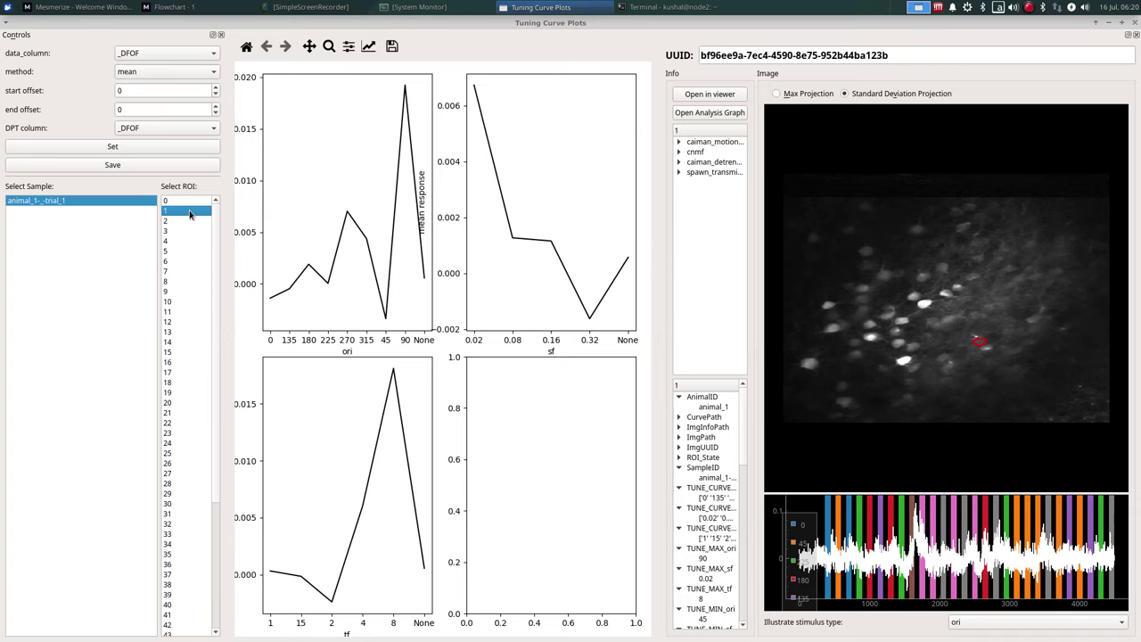
key(Down)
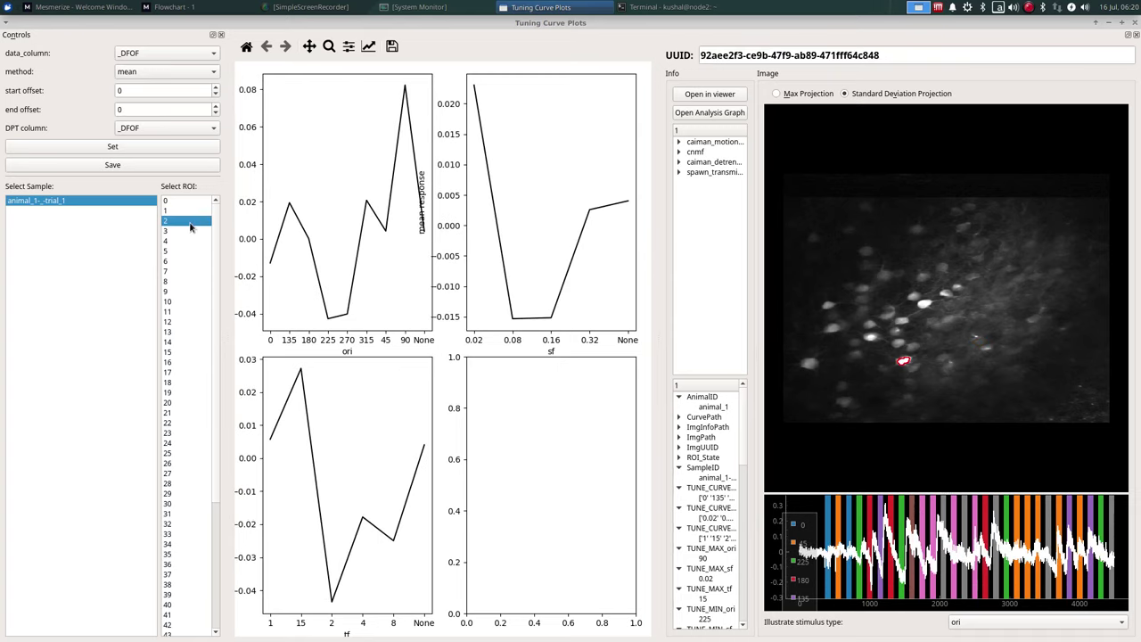
click(188, 243)
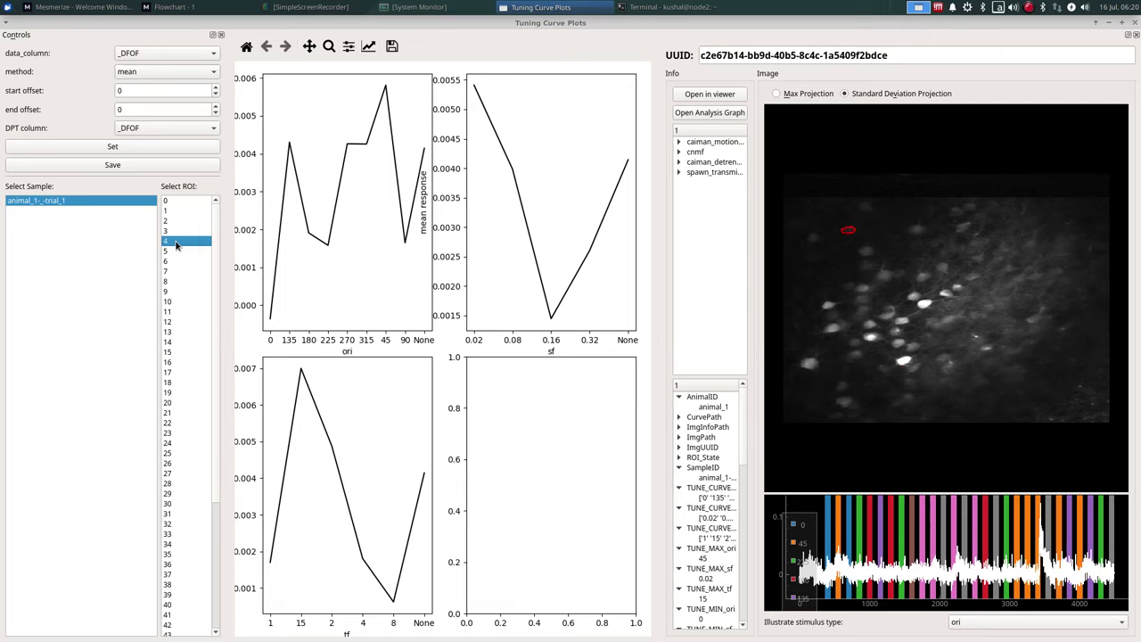
drag(809, 541, 796, 517)
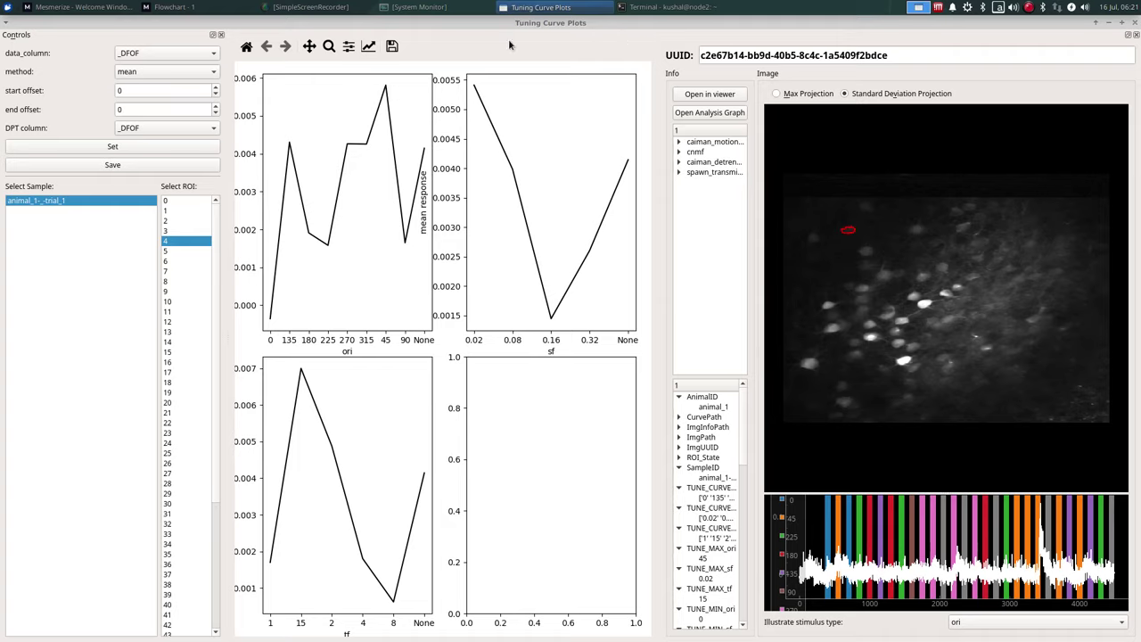
- Scroll to ROI 4's tuning peaks and pick out ori 45, sf 0.02 and tf 15
click(533, 6)
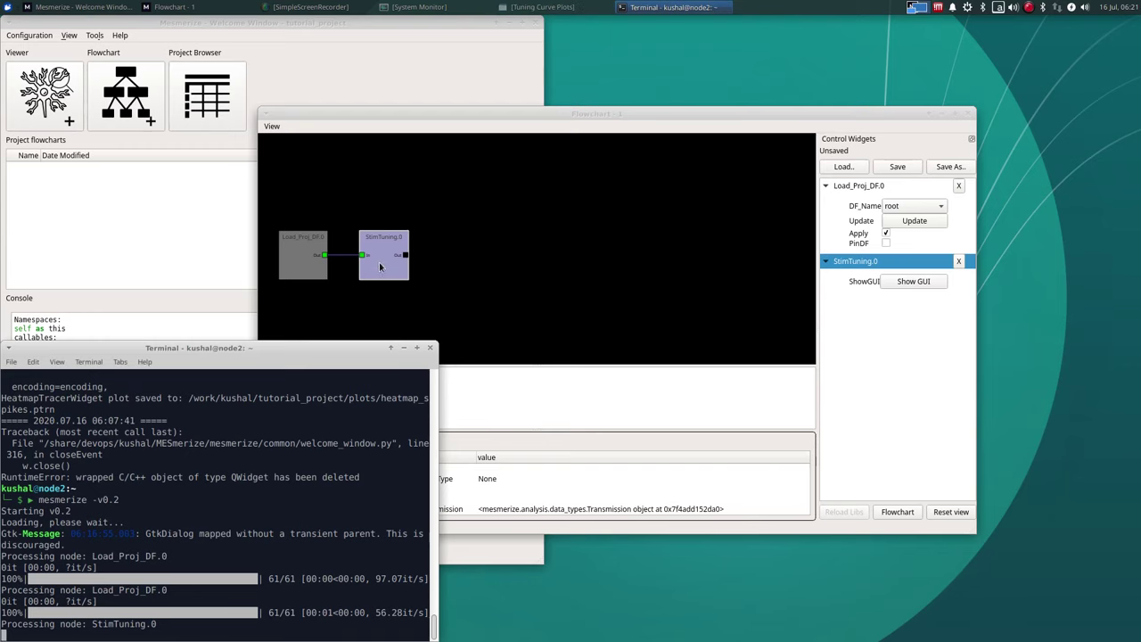
click(535, 7)
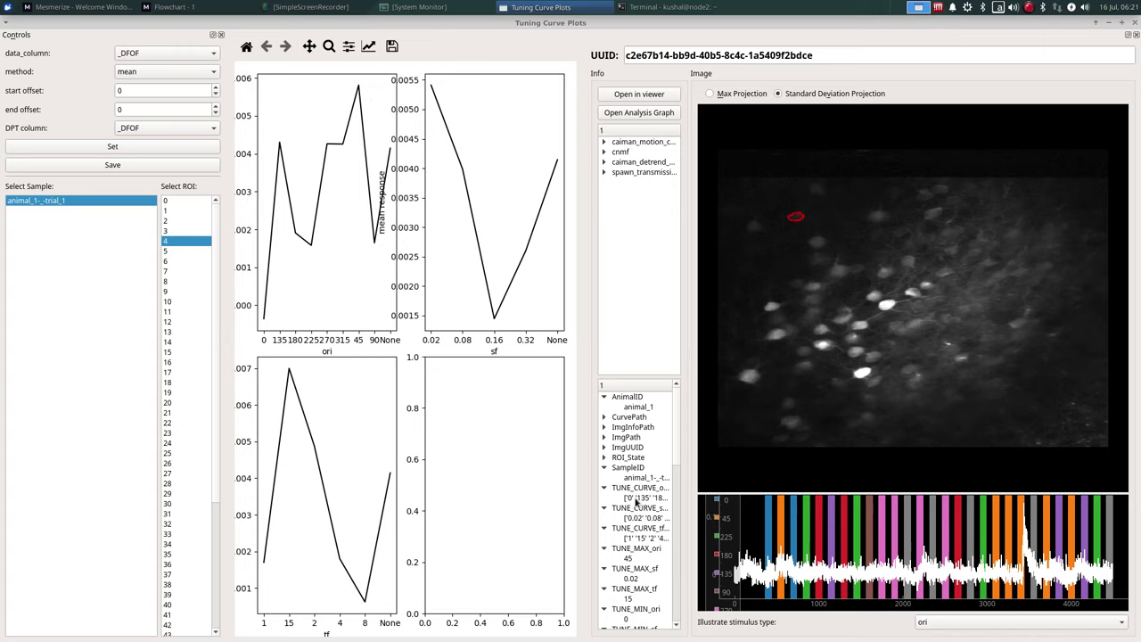
scroll(642, 504, down, 1)
scroll(646, 512, down, 1)
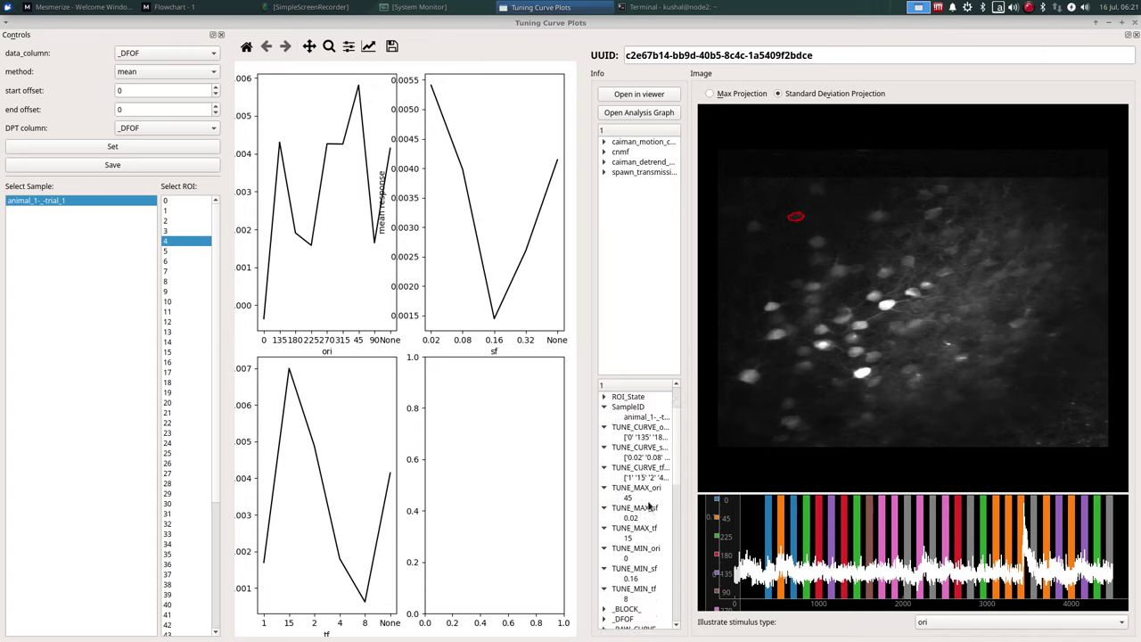
click(639, 499)
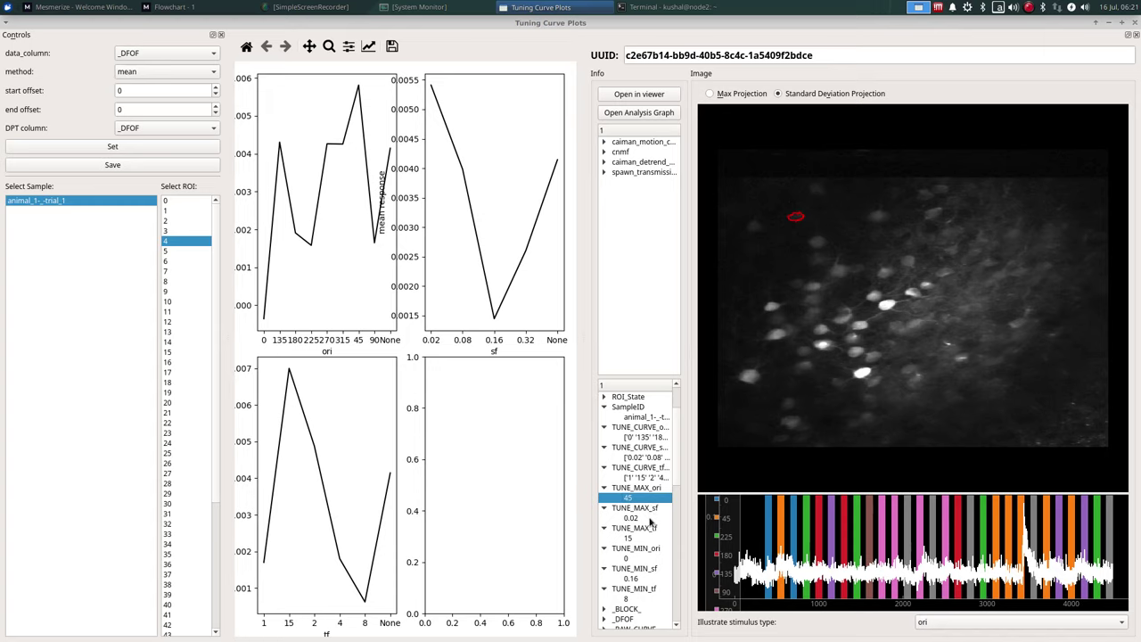
click(665, 517)
click(654, 540)
click(656, 519)
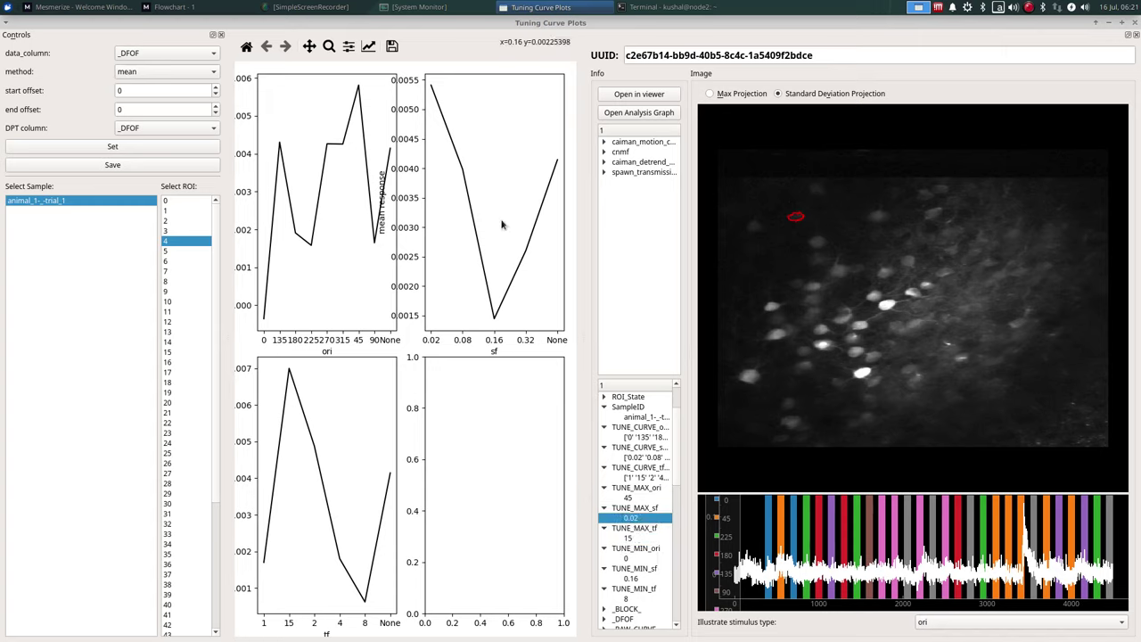
click(647, 539)
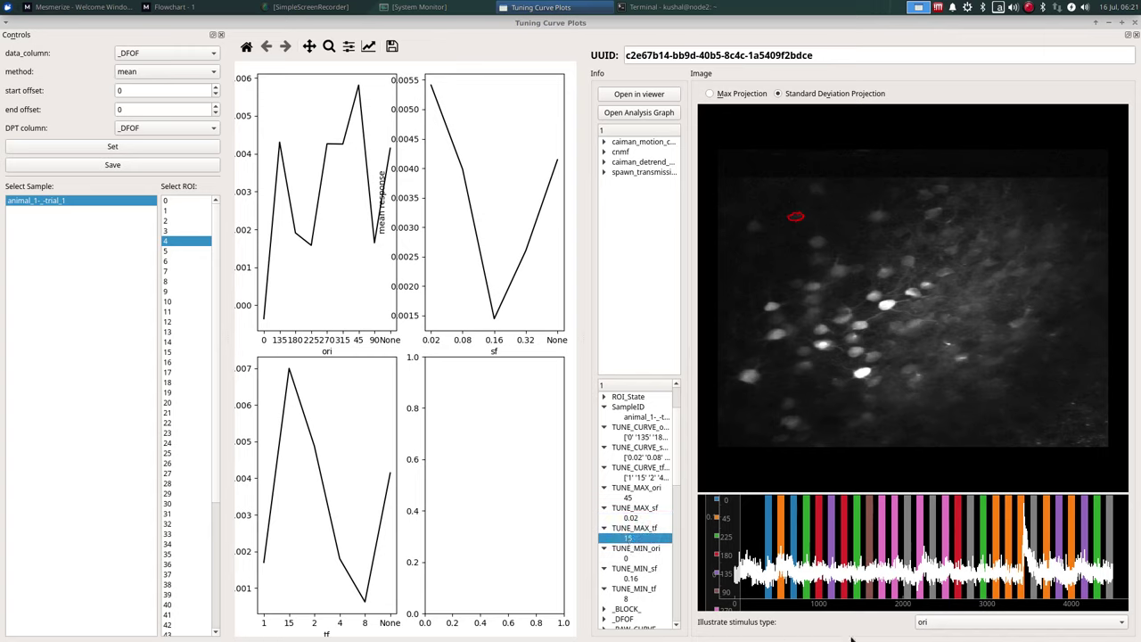
- Illustrate the trace's stimulus periods by sf, then by tf, nudging the legend each time
click(1037, 622)
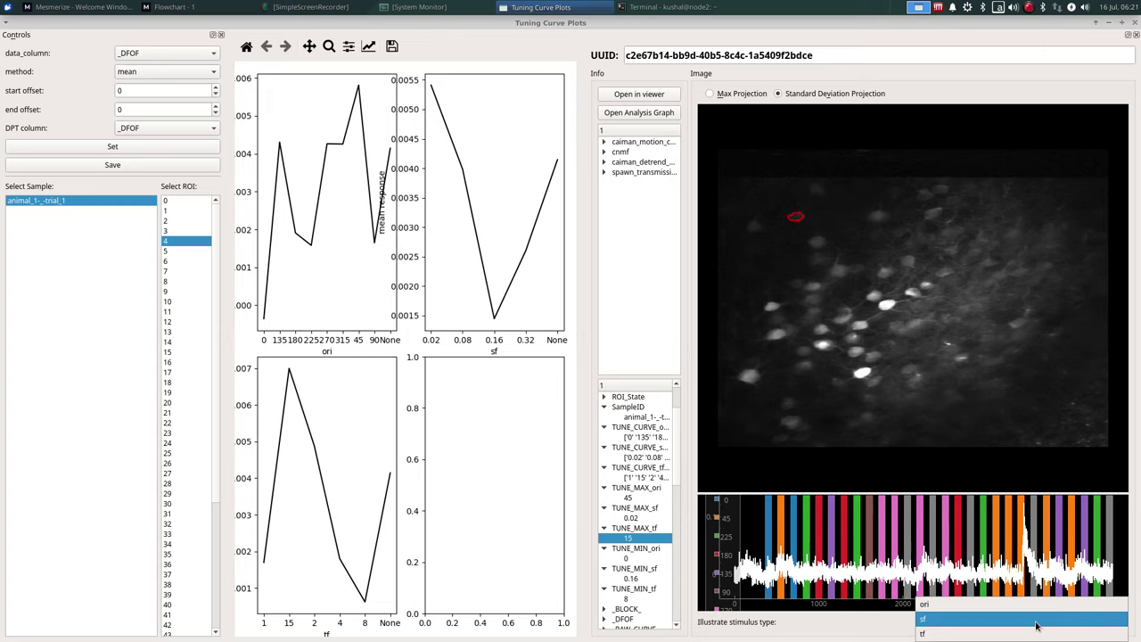
click(1037, 626)
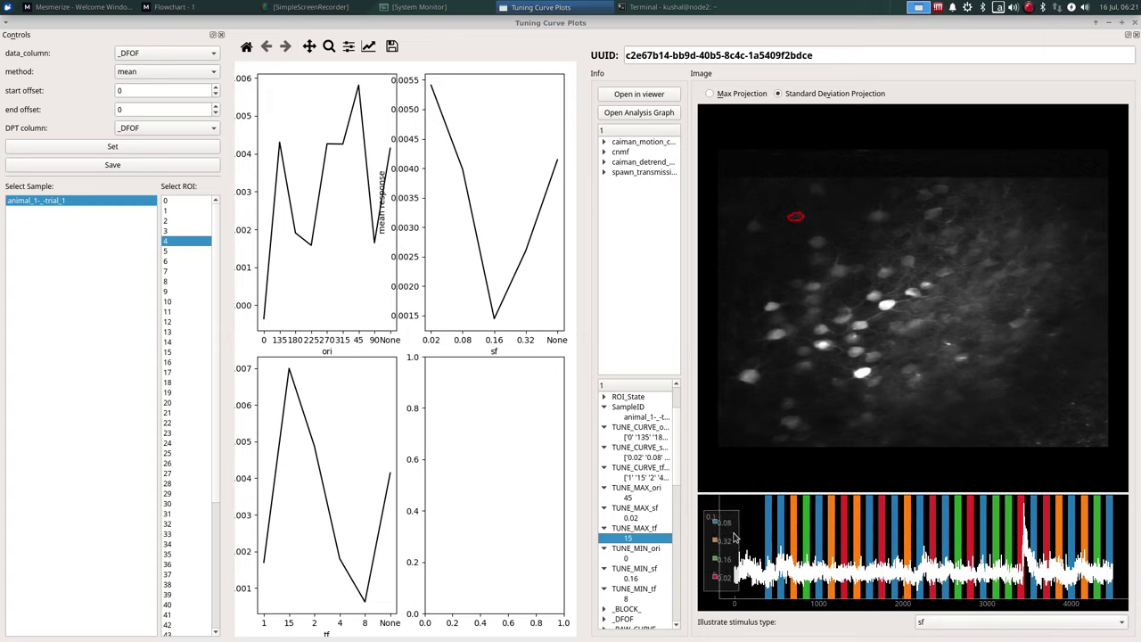
drag(733, 532, 736, 536)
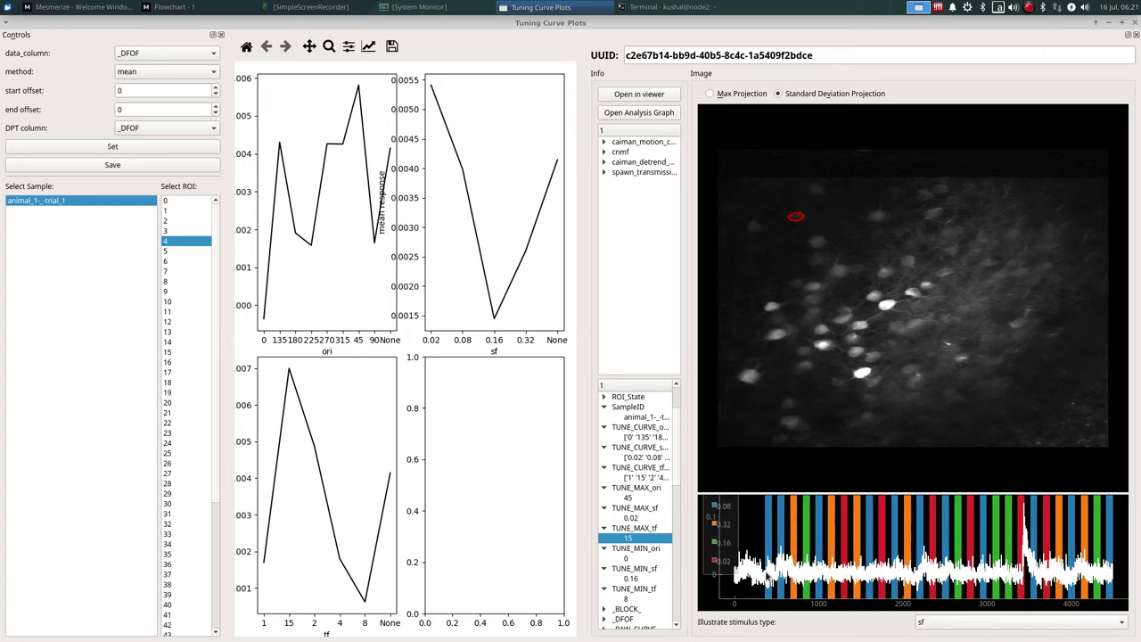
click(954, 622)
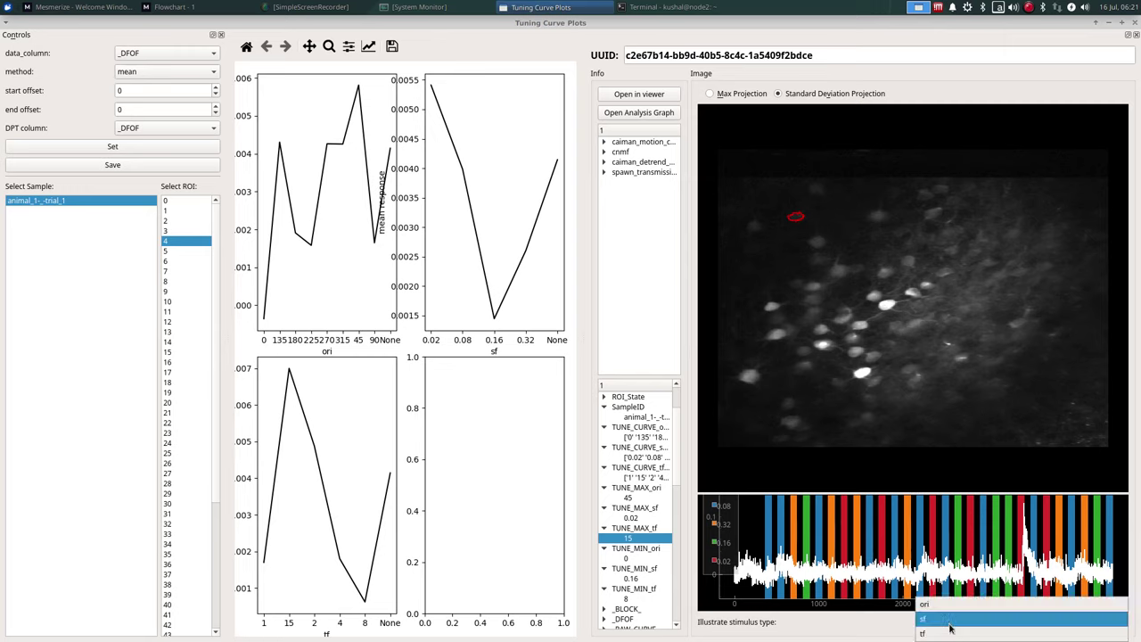
click(958, 635)
drag(725, 571, 726, 575)
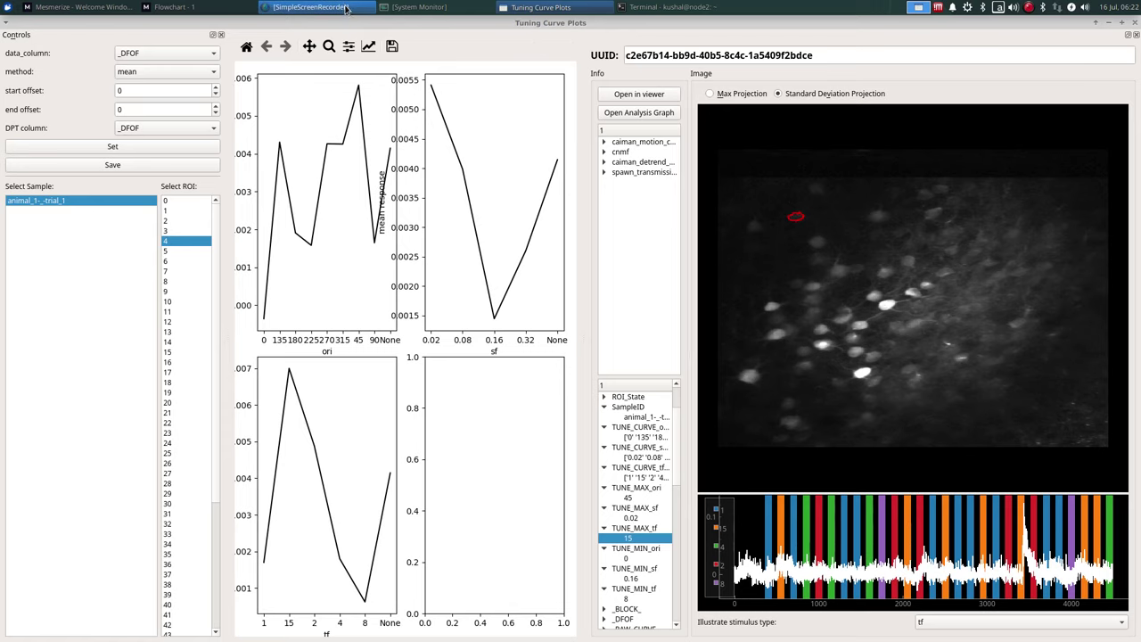
- Add a Display > SpaceMap node connected to StimTuning's output in the flowchart
click(212, 6)
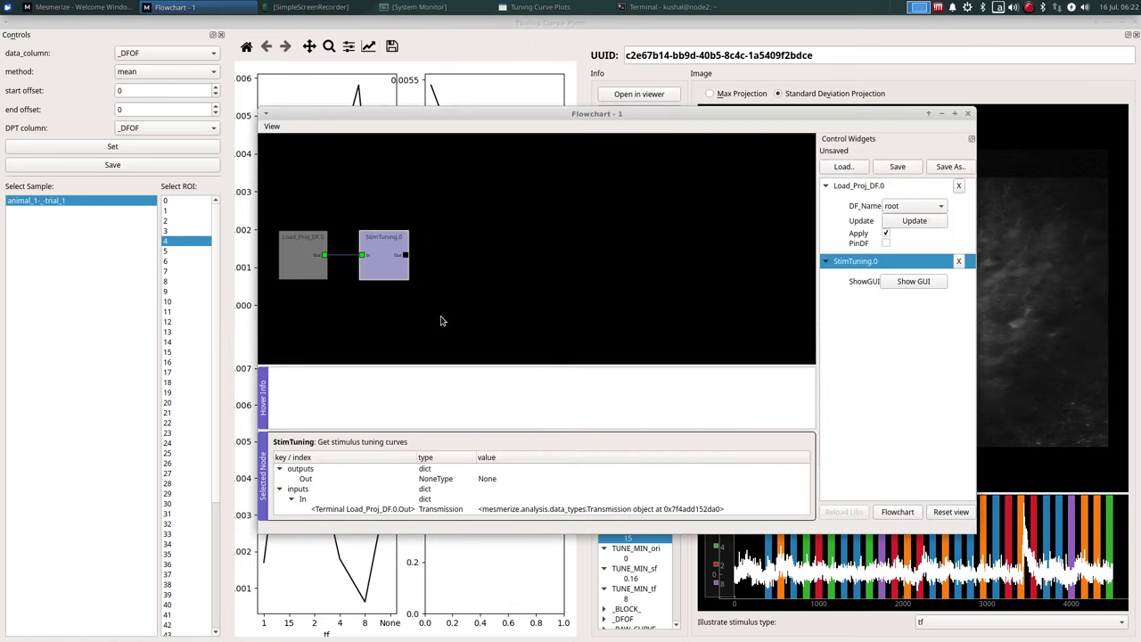
right_click(451, 234)
mouse_move(486, 237)
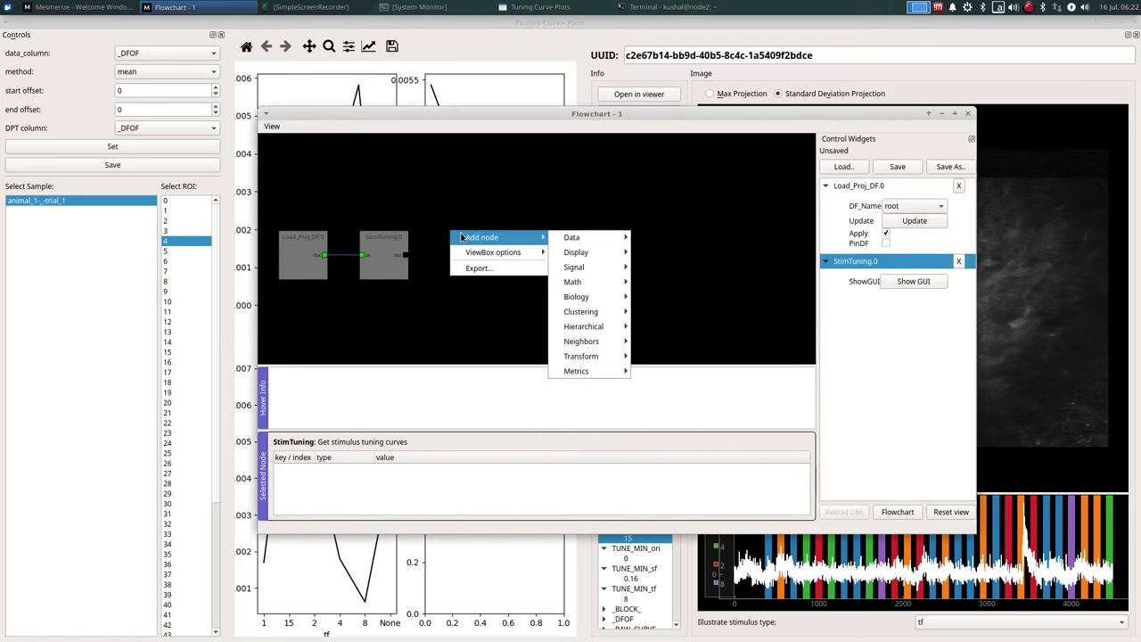
mouse_move(576, 252)
click(685, 373)
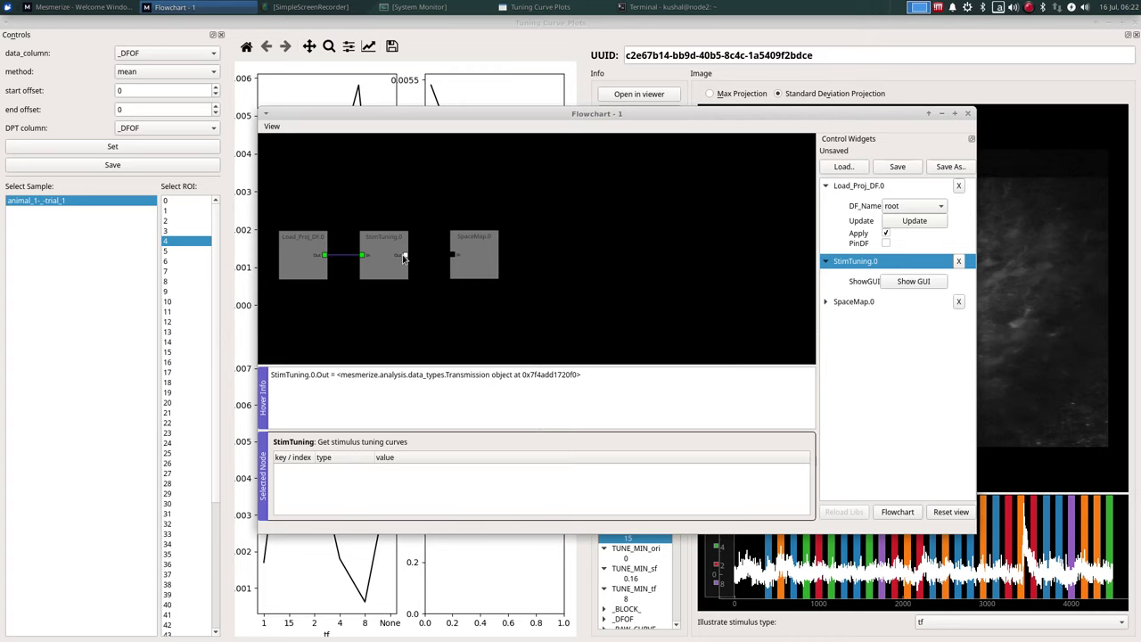
drag(407, 256, 454, 255)
click(473, 260)
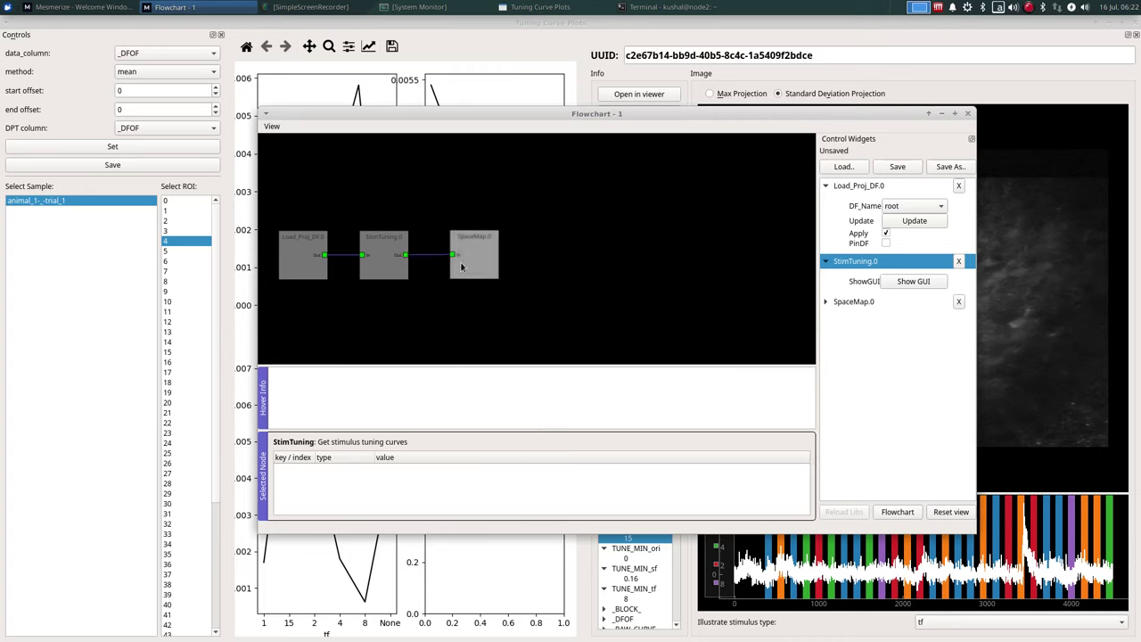
- Open SpaceMap.0's Space Map Plot, move it upper left, and make it taller and wider
double_click(897, 305)
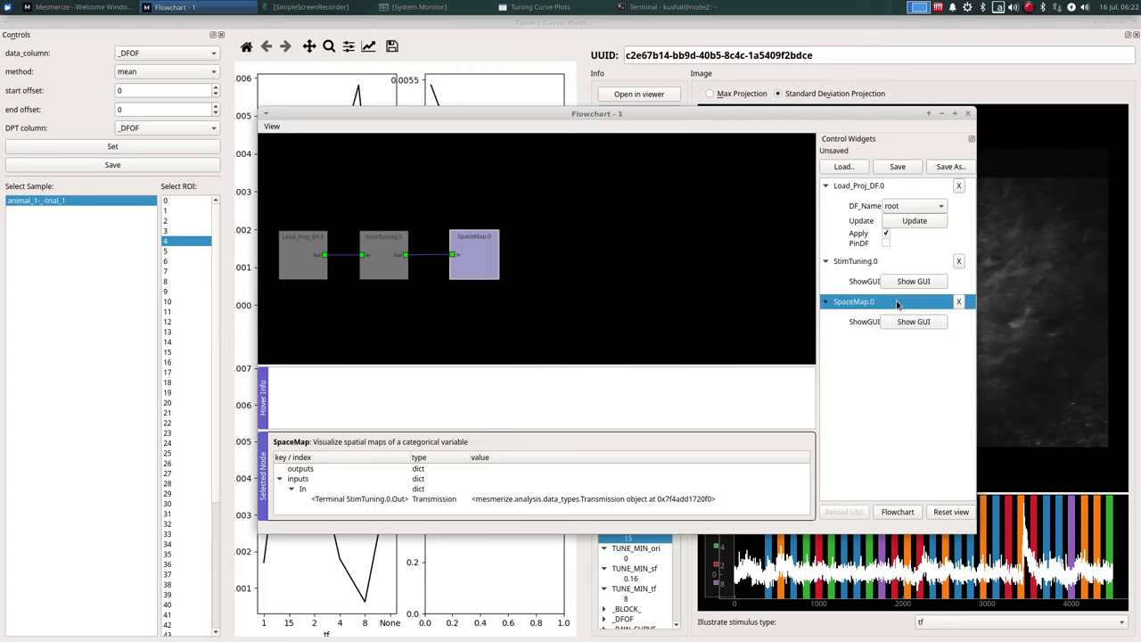
click(918, 321)
drag(887, 189, 456, 78)
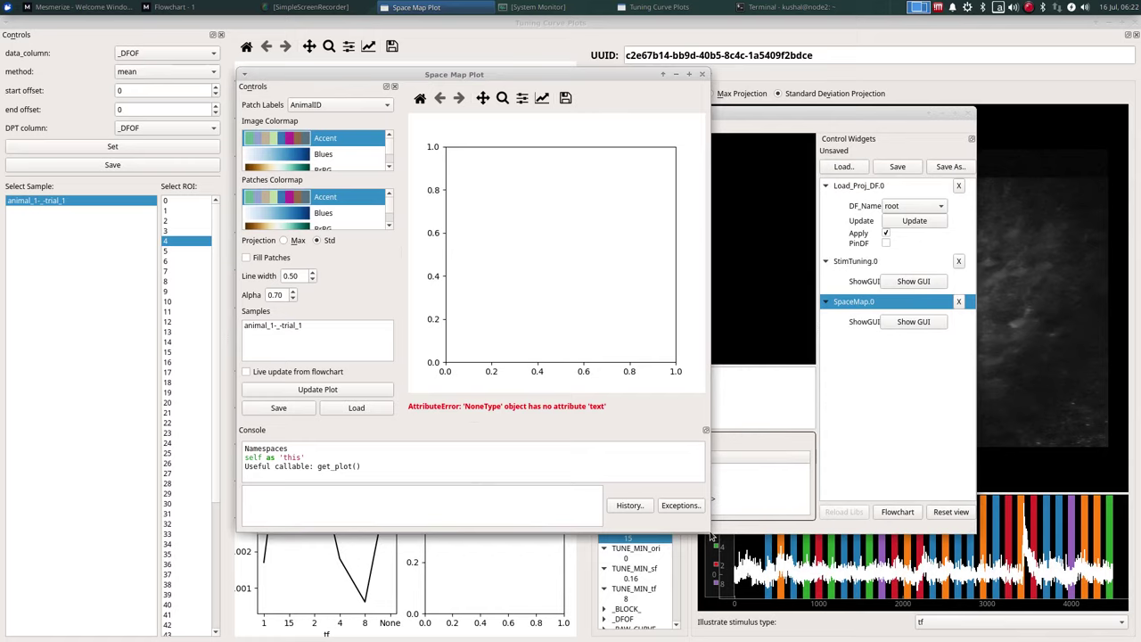
drag(714, 529, 719, 526)
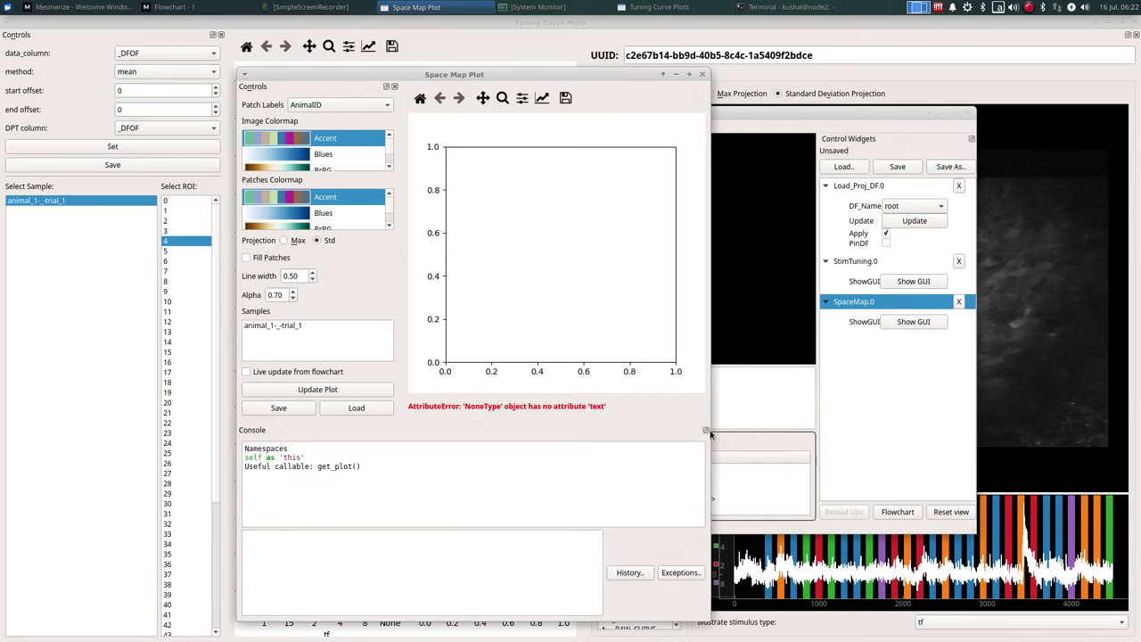
drag(705, 429, 916, 429)
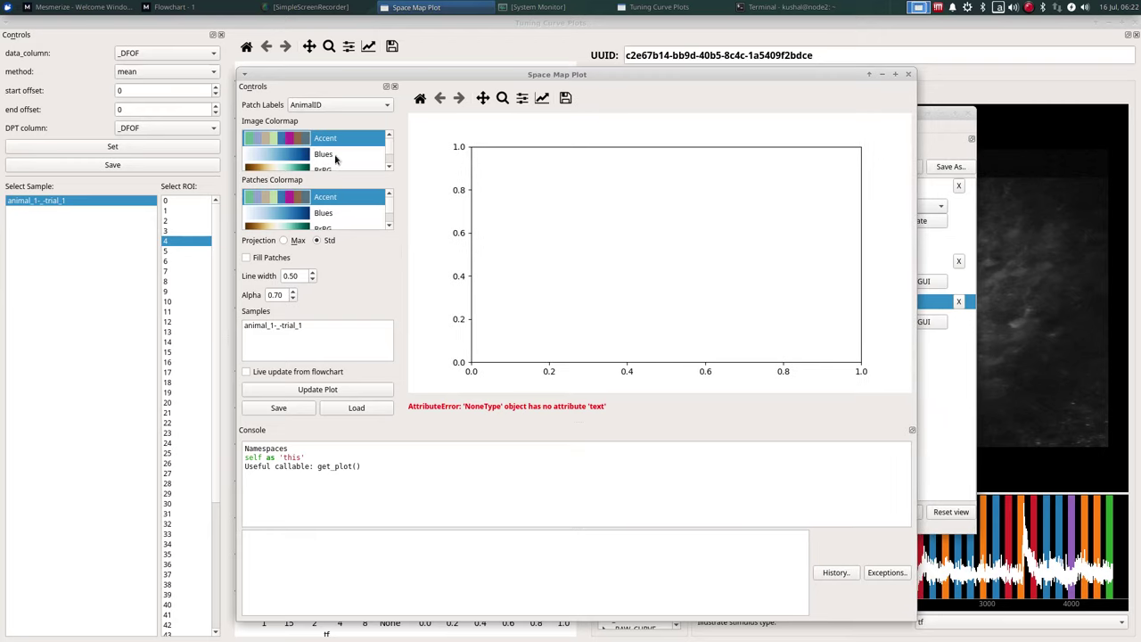
- Browse the colormap lists, setting the image colormap to jet and patches colormap to tab10
scroll(330, 157, down, 2)
scroll(327, 159, down, 2)
scroll(325, 158, down, 1)
scroll(326, 159, down, 1)
scroll(325, 158, down, 1)
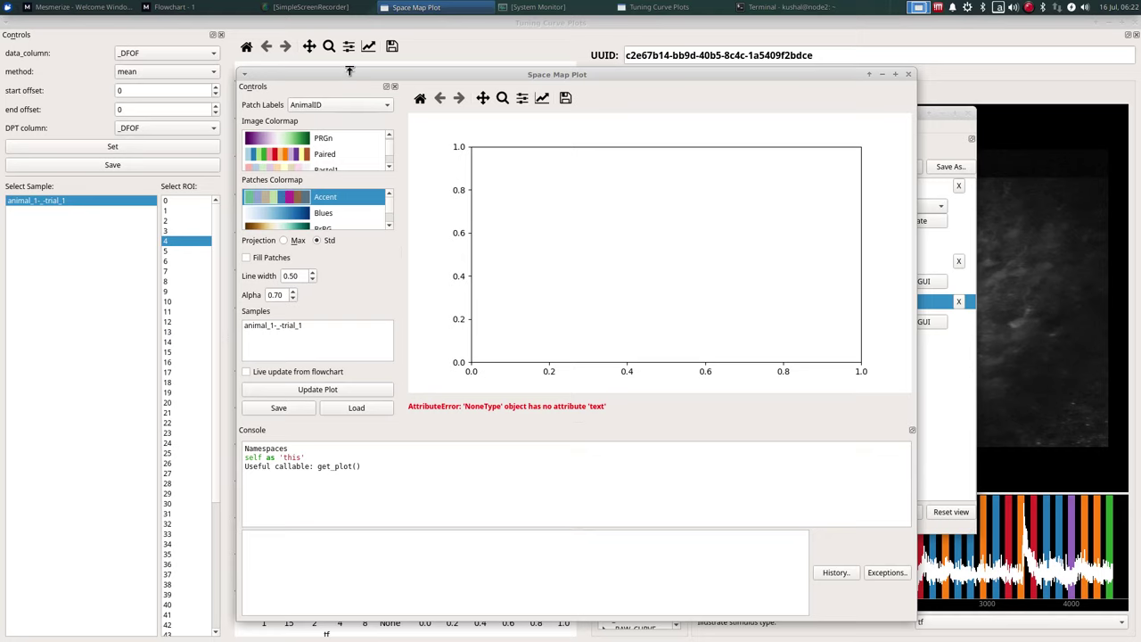
drag(349, 75, 350, 31)
scroll(310, 104, up, 2)
scroll(310, 103, up, 1)
scroll(309, 103, up, 1)
scroll(310, 103, up, 2)
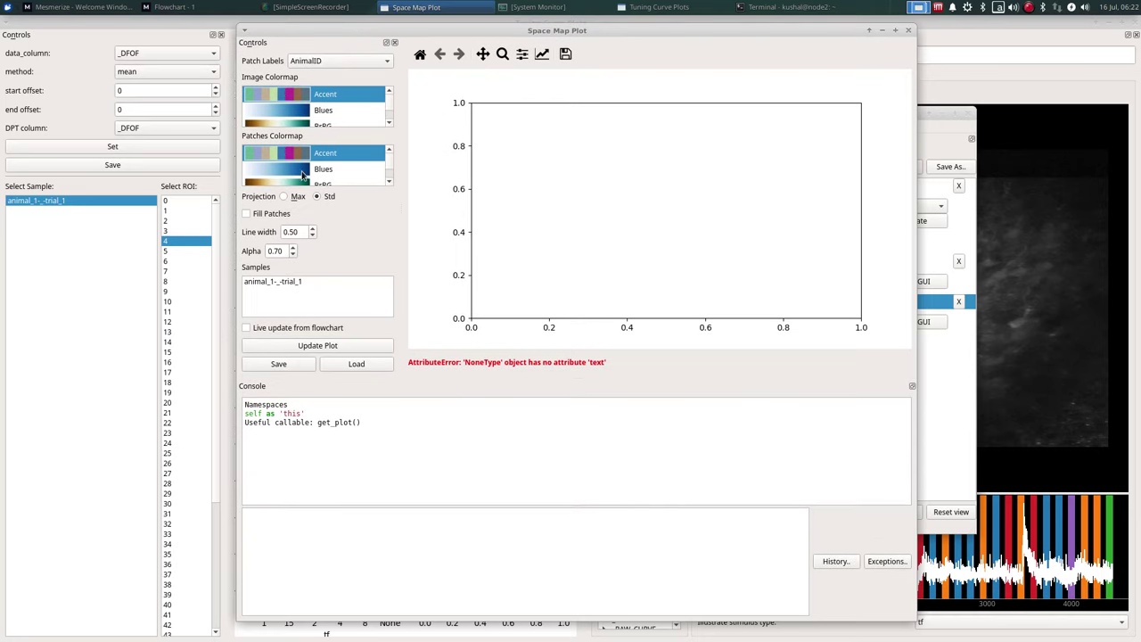
scroll(325, 121, down, 1)
scroll(328, 117, down, 1)
click(332, 116)
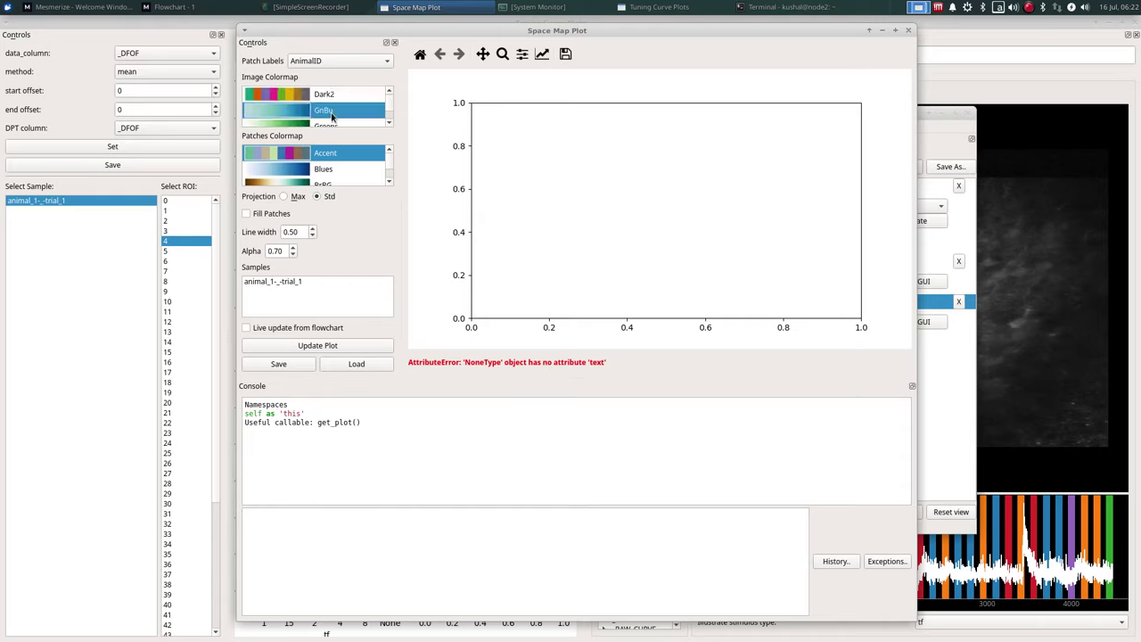
key(j)
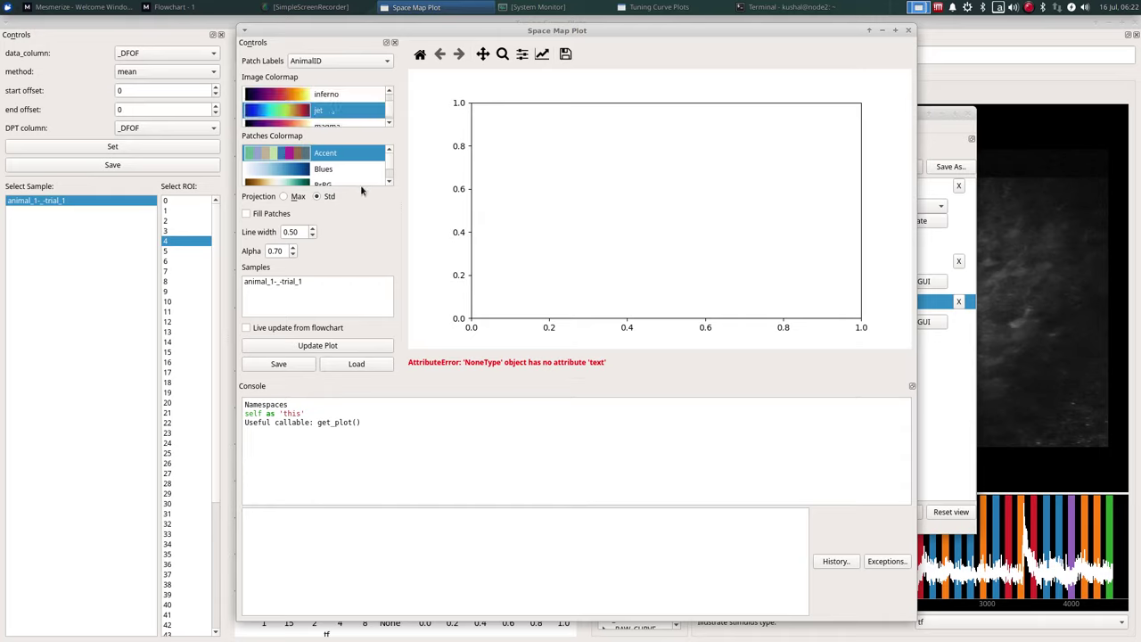
key(t)
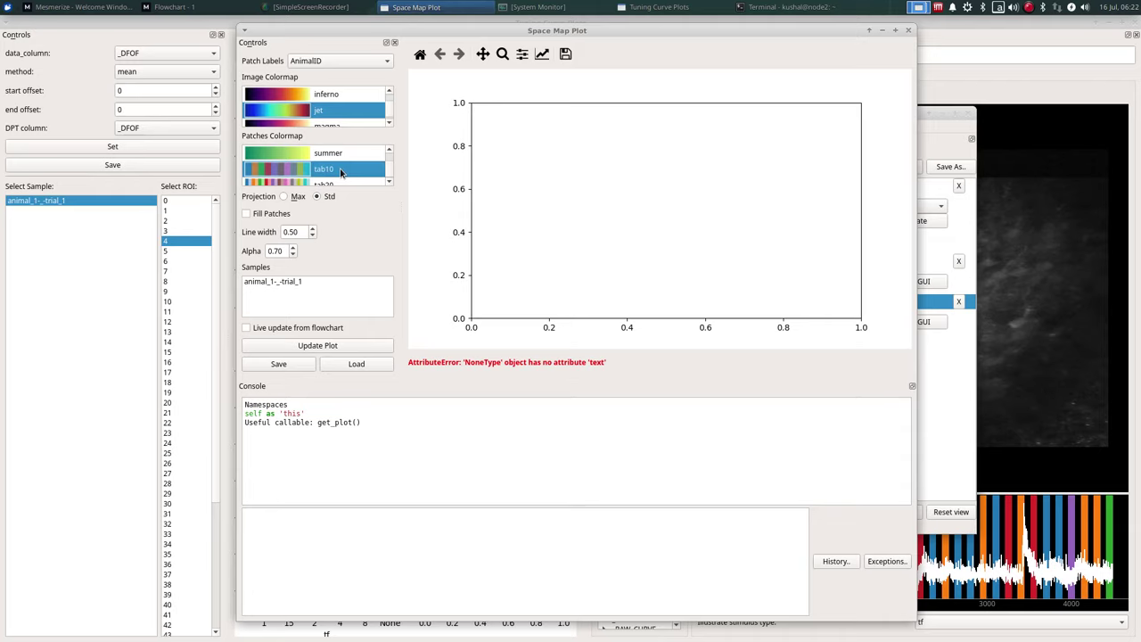
- Plot animal_1-_-trial_1 with the inferno image colormap and solid-filled ROI patches
click(287, 282)
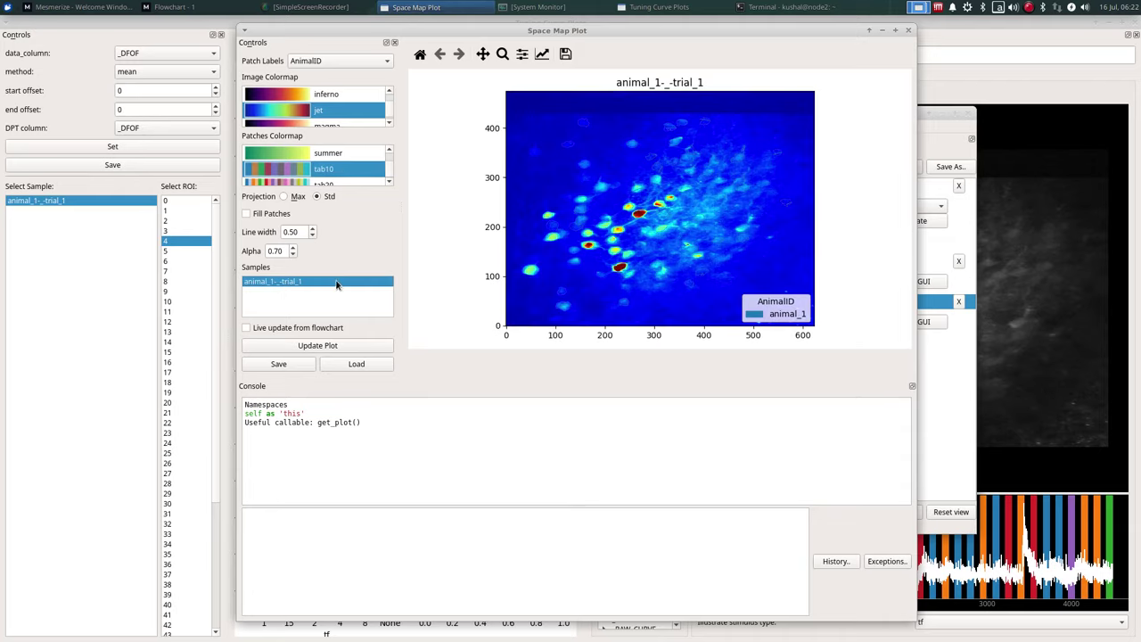
click(318, 95)
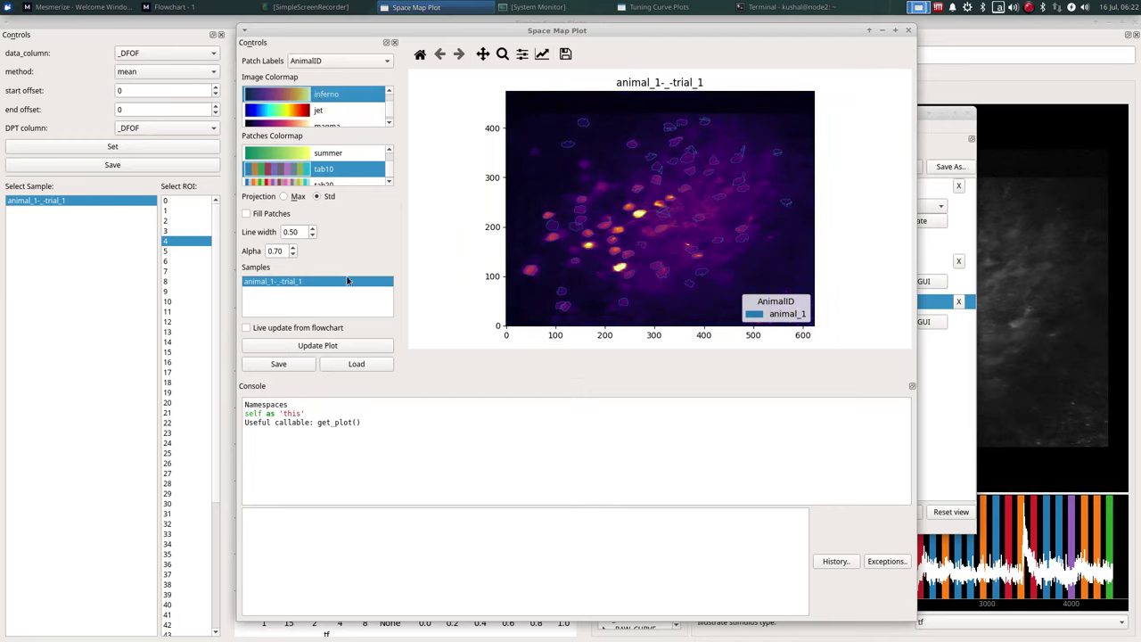
click(286, 215)
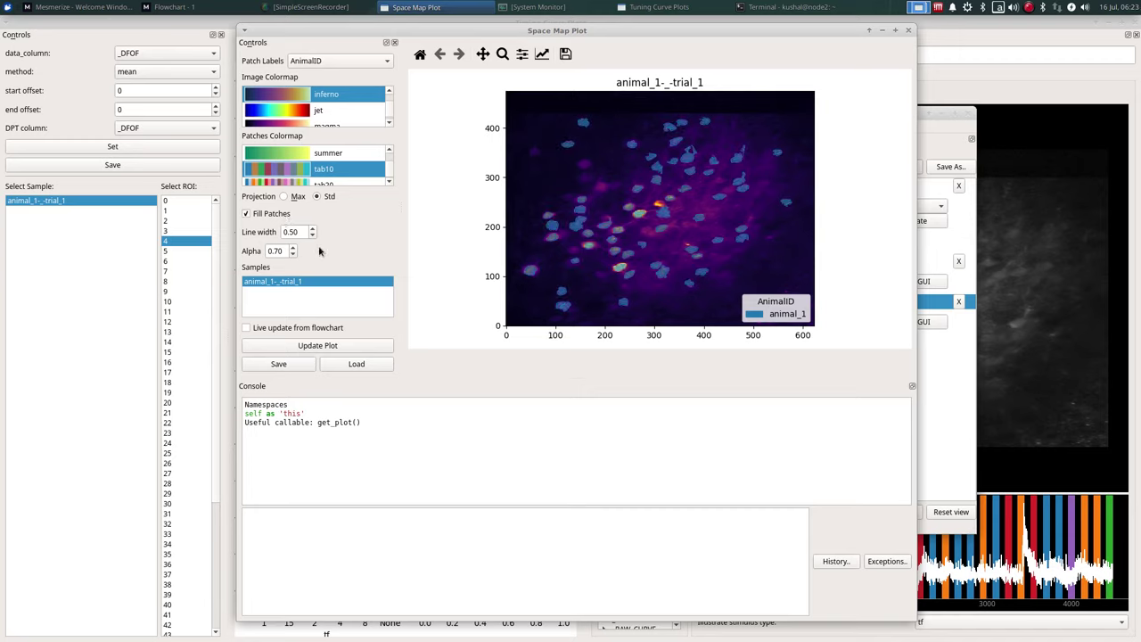
- Colour the space map patches by TUNE_MAX_ori and move the window to the left edge
click(326, 64)
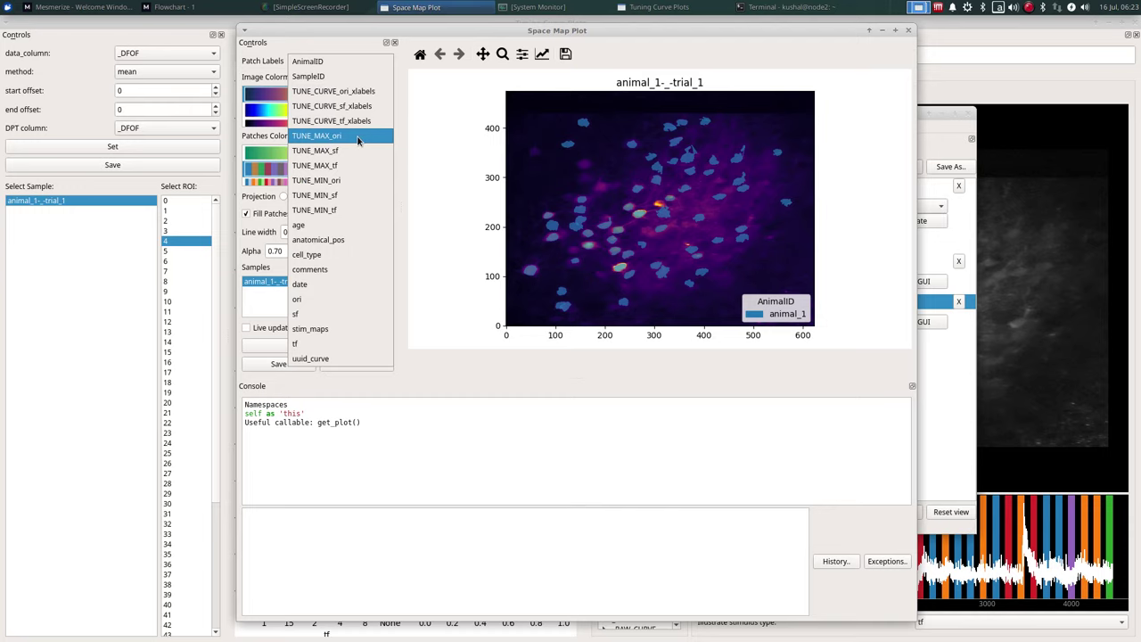
click(358, 136)
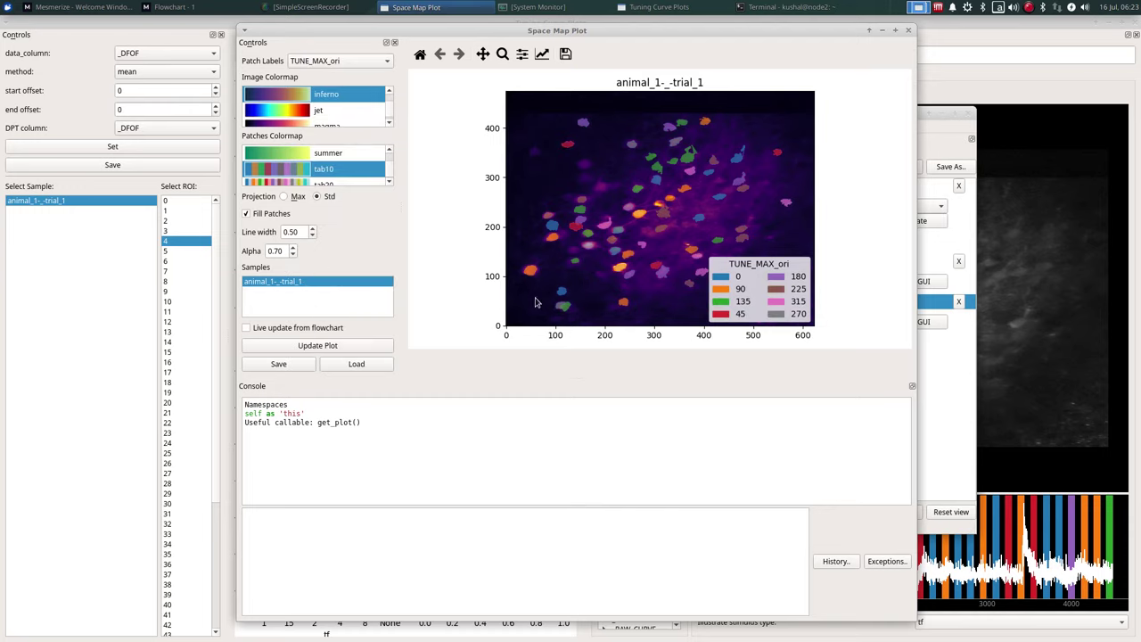
drag(679, 34, 437, 26)
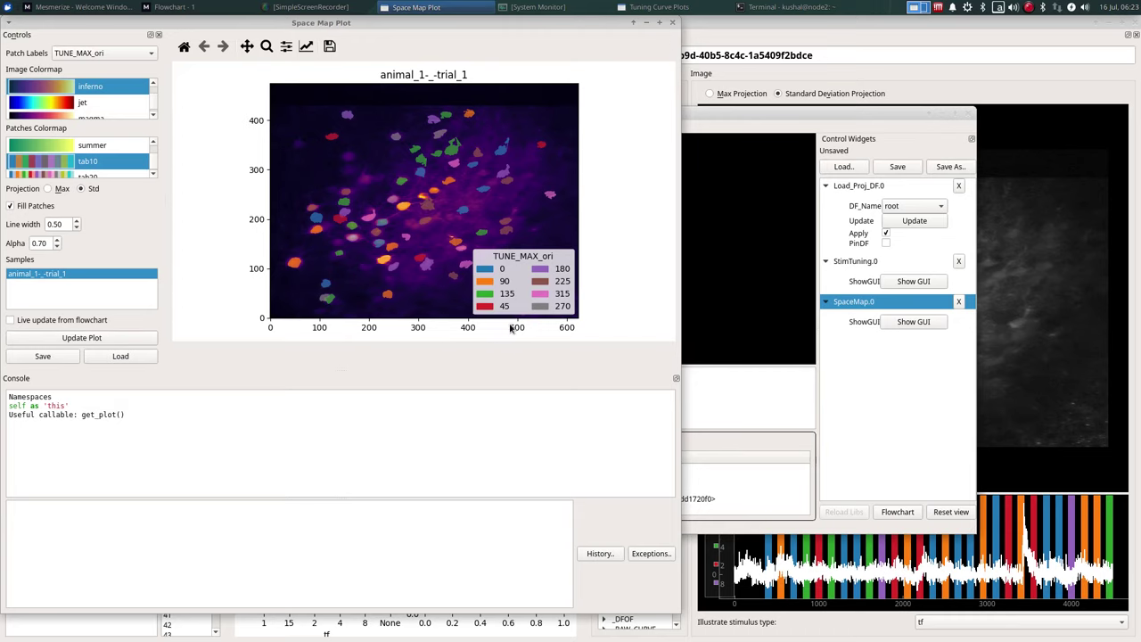
- Set 'Illustrate stimulus type' to ori in the Tuning Curve Plots
click(1049, 401)
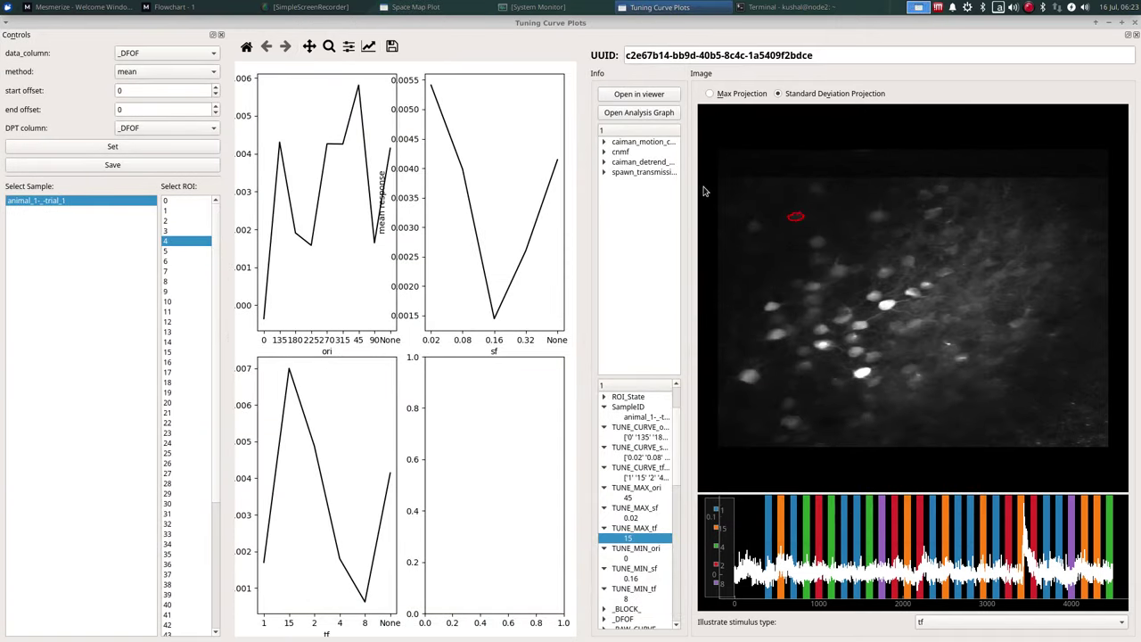
click(416, 7)
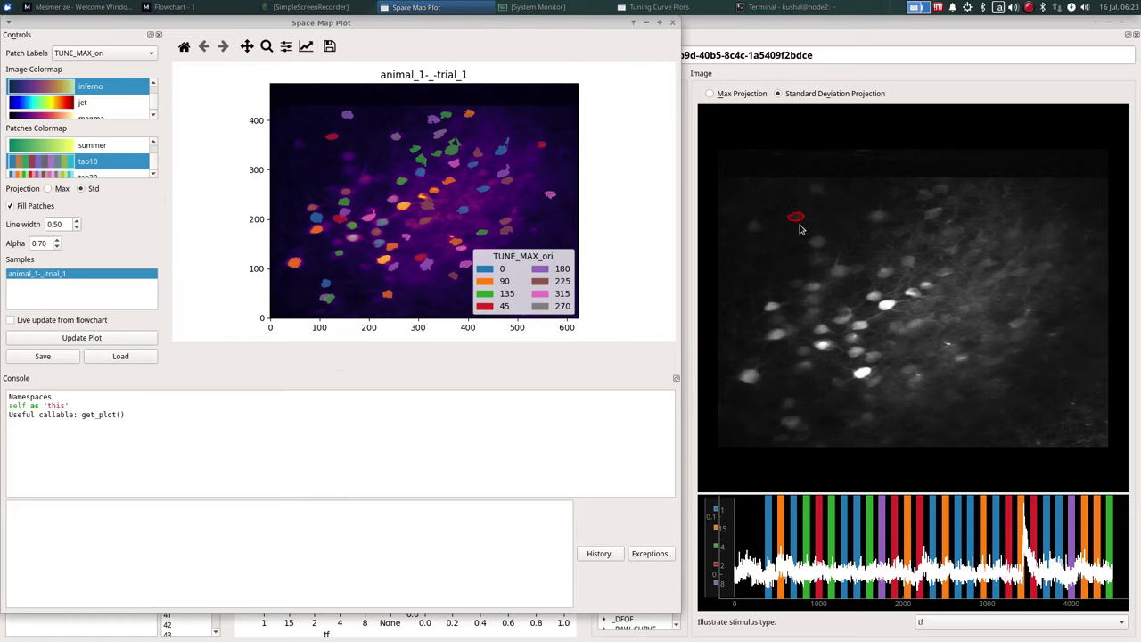
click(941, 622)
click(942, 593)
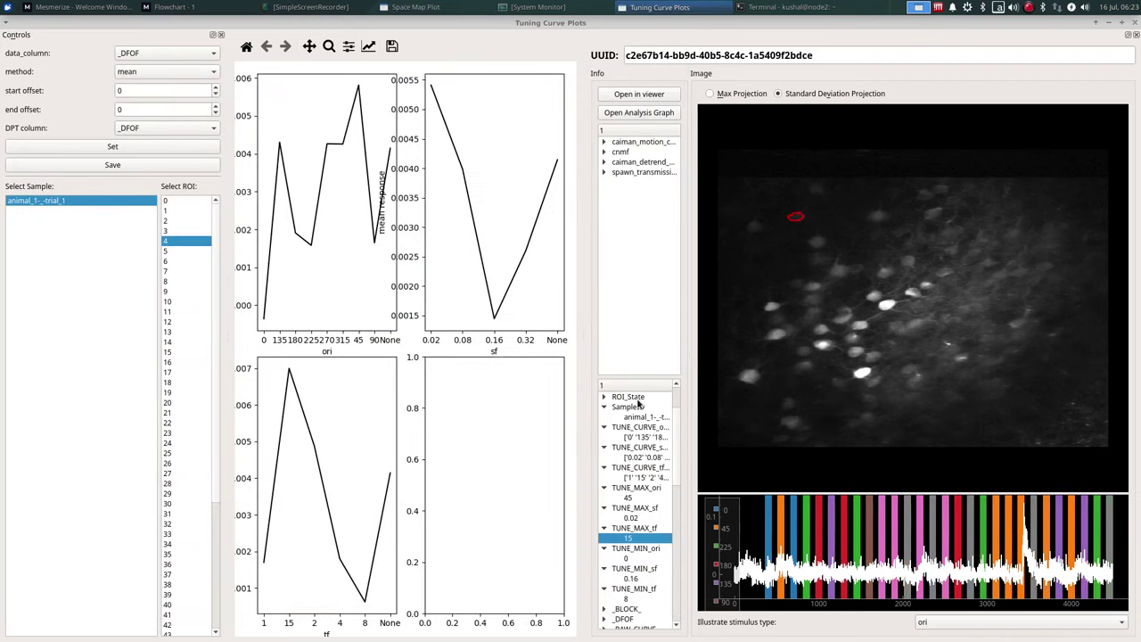
click(416, 7)
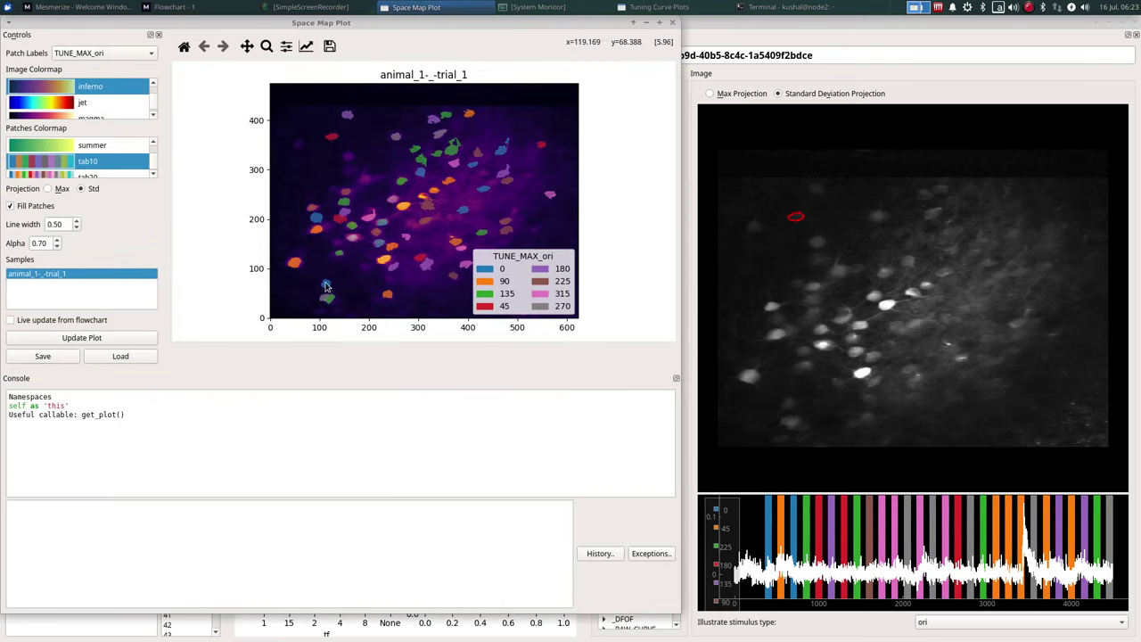
- Recolour the space map patches by TUNE_MAX_sf, then by TUNE_MAX_tf
click(121, 54)
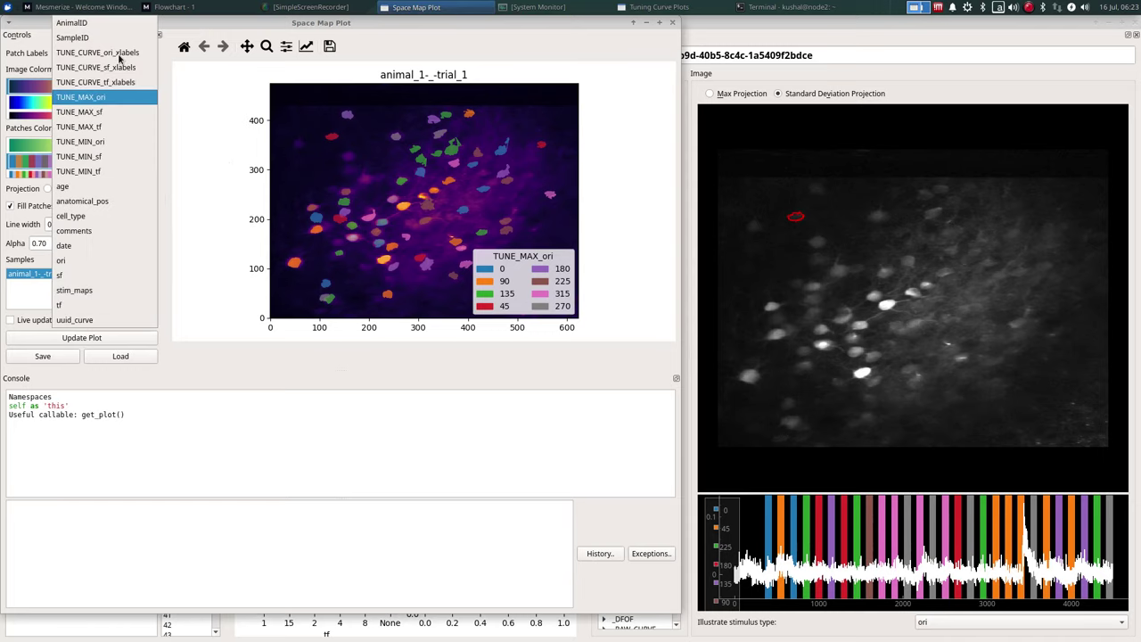
click(112, 113)
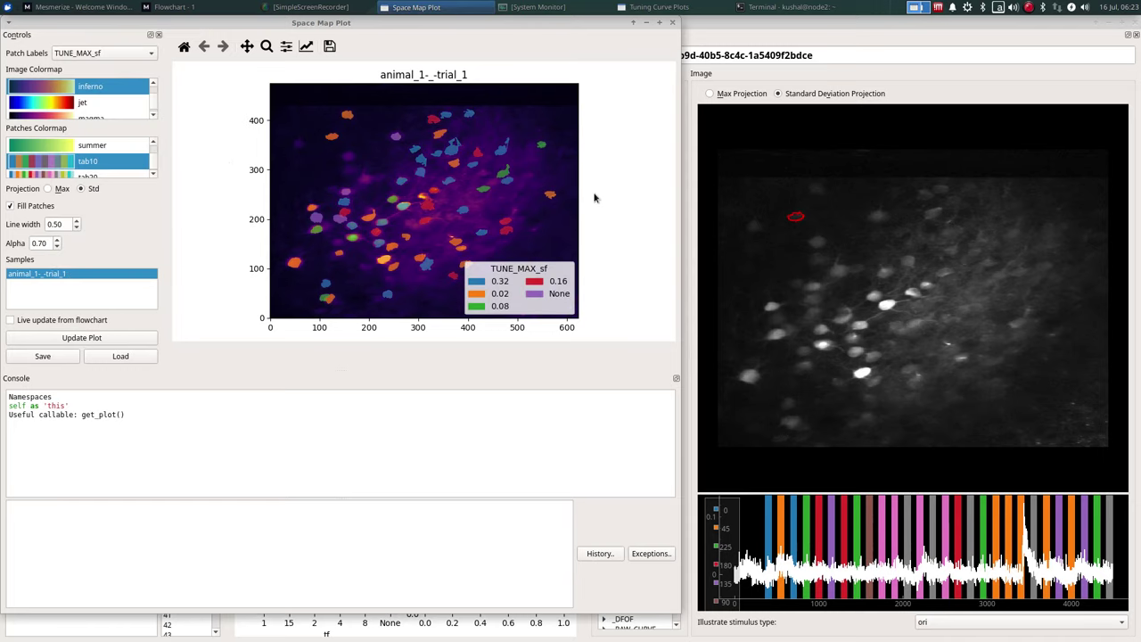
click(127, 55)
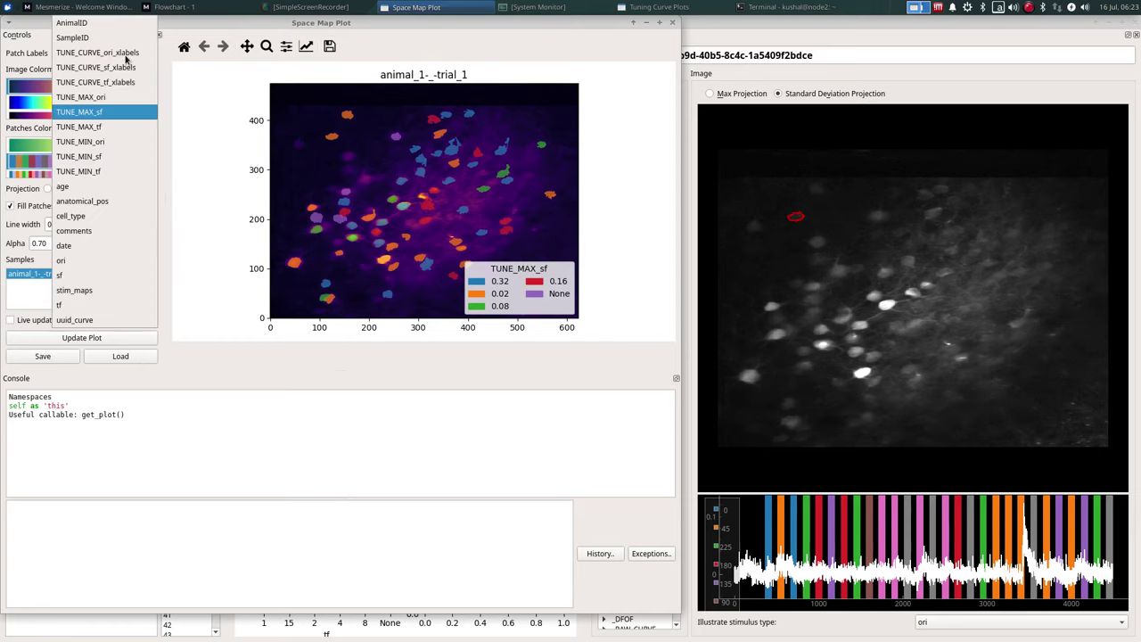
click(121, 130)
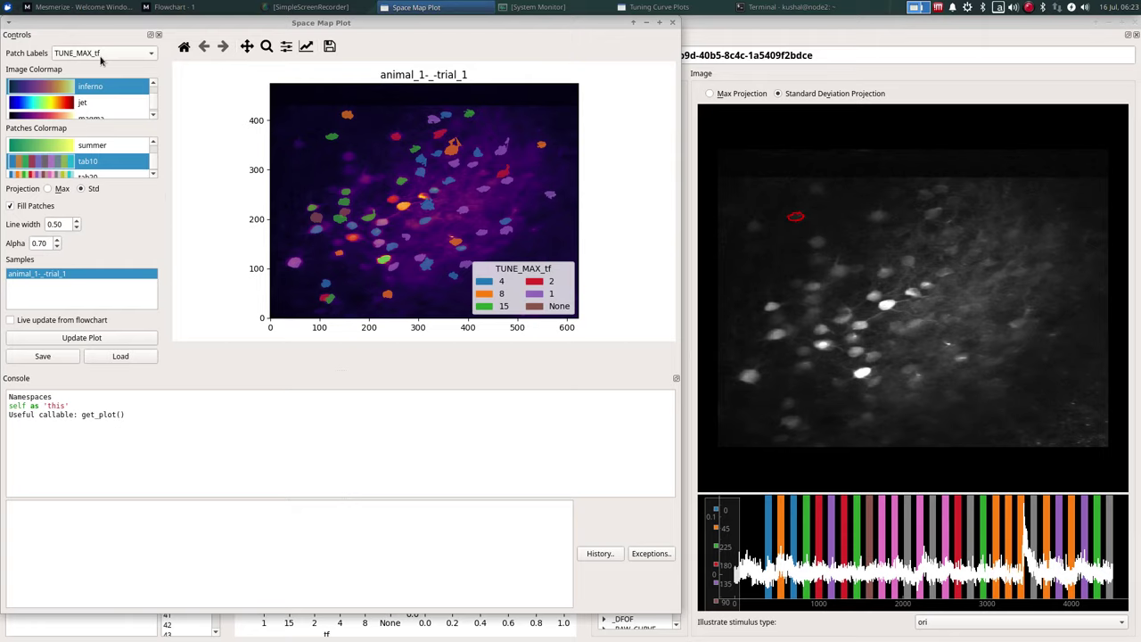
- Switch patch colouring back to TUNE_MAX_ori and close the Space Map Plot
click(100, 60)
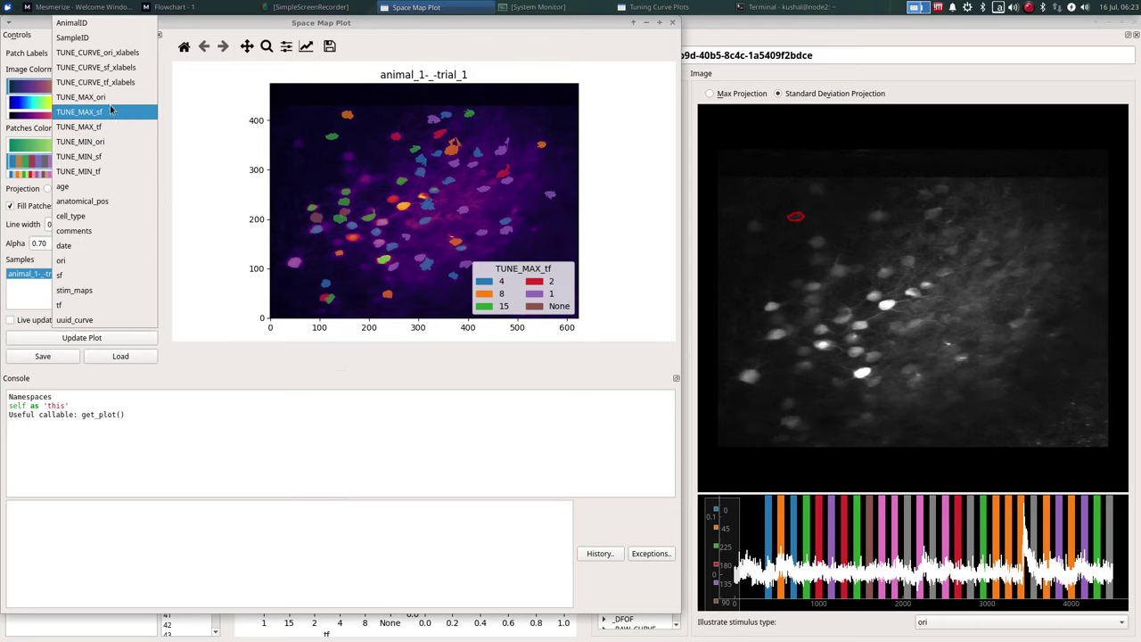
click(111, 98)
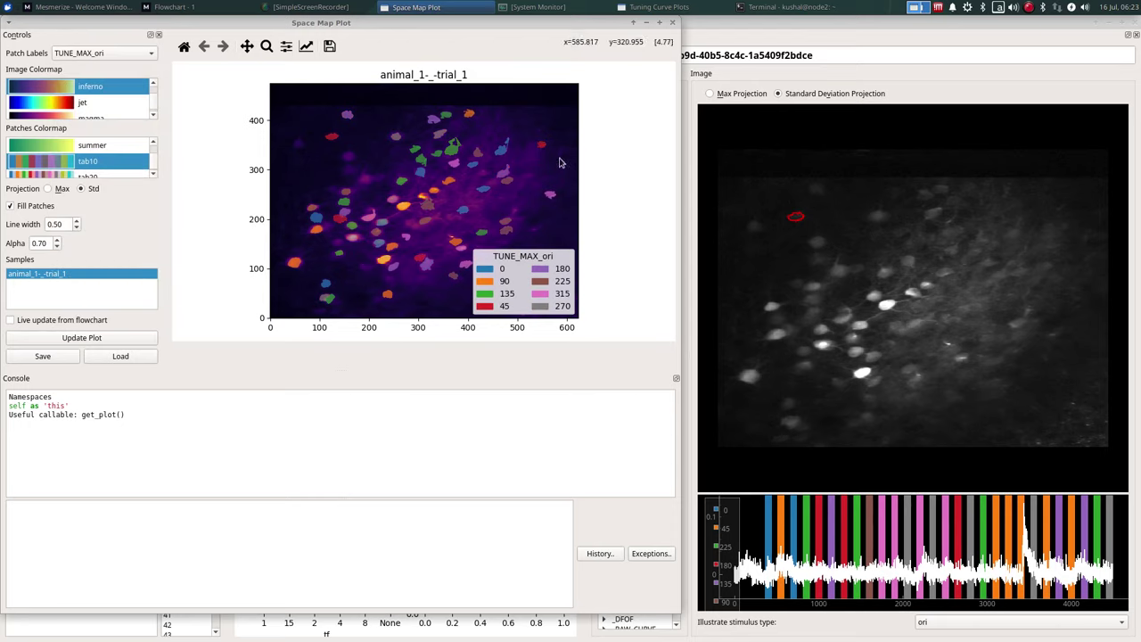
click(673, 23)
- Delete the SpaceMap node, leaving loader and StimTuning, and minimize the flowchart
click(173, 6)
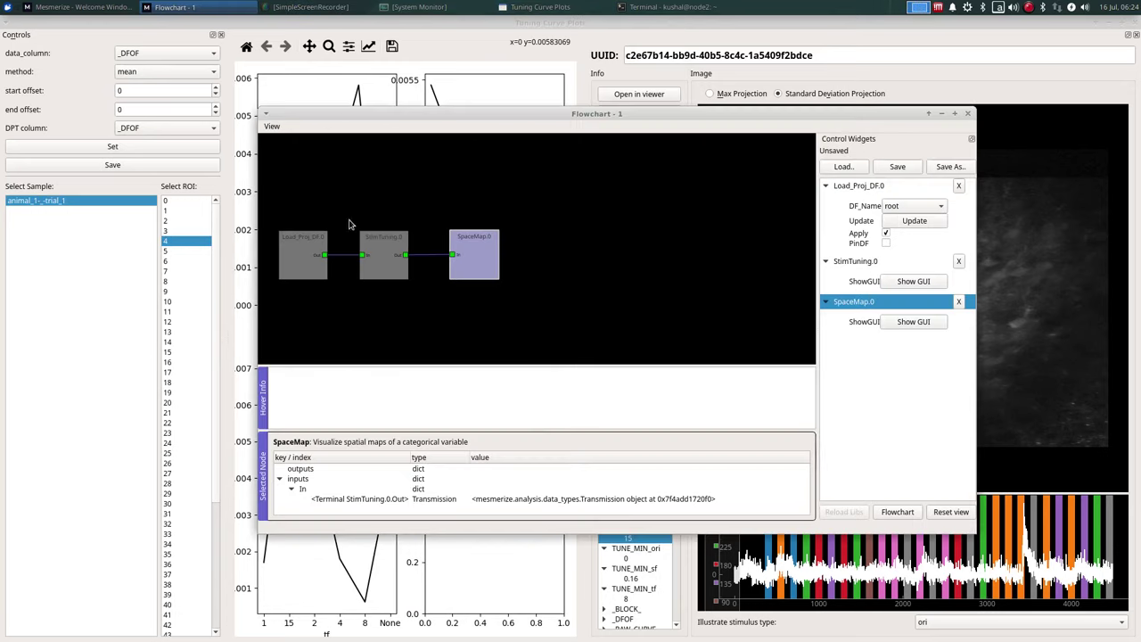
right_click(477, 255)
click(515, 294)
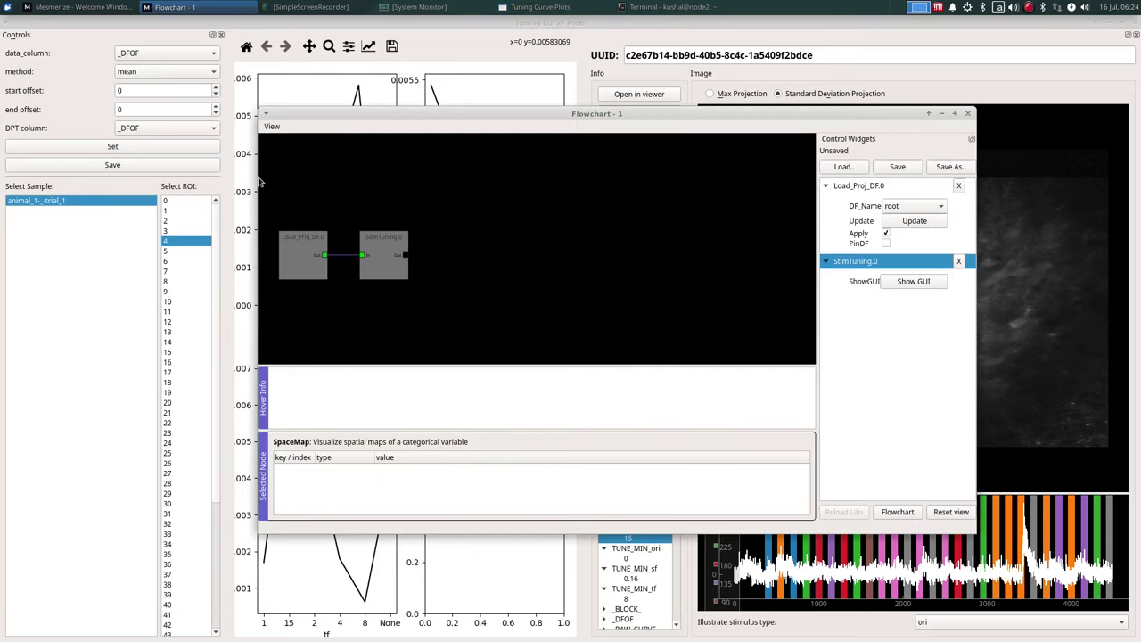
click(178, 6)
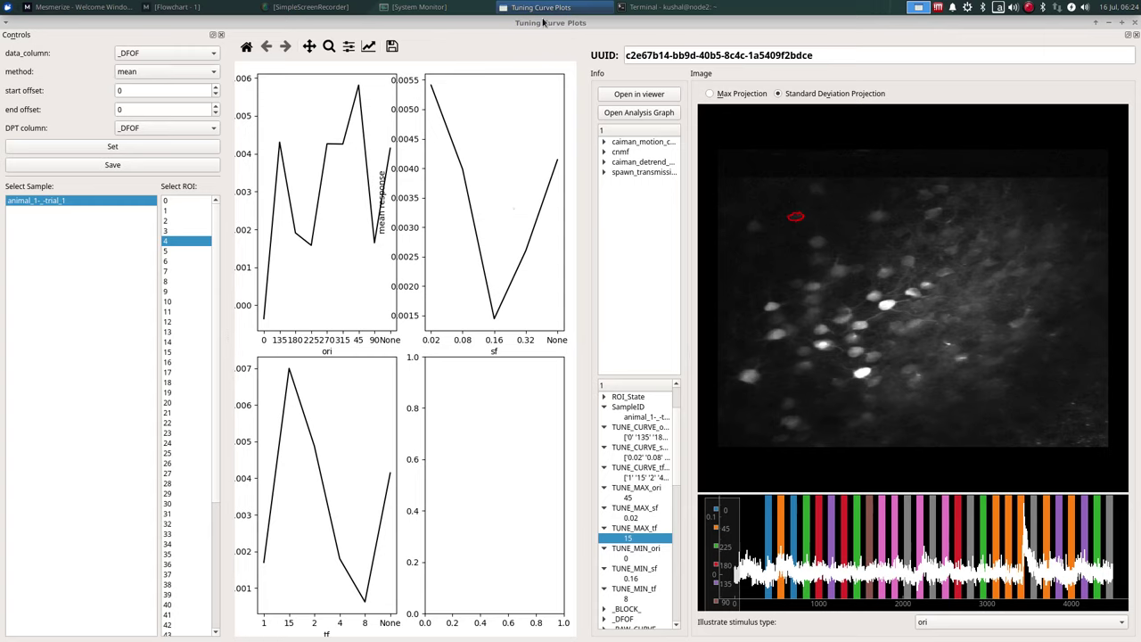
- Browse tuning curves for ROIs 44, 27 and 52
scroll(199, 463, down, 1)
scroll(196, 457, down, 3)
click(184, 420)
scroll(183, 423, down, 2)
click(176, 465)
click(178, 292)
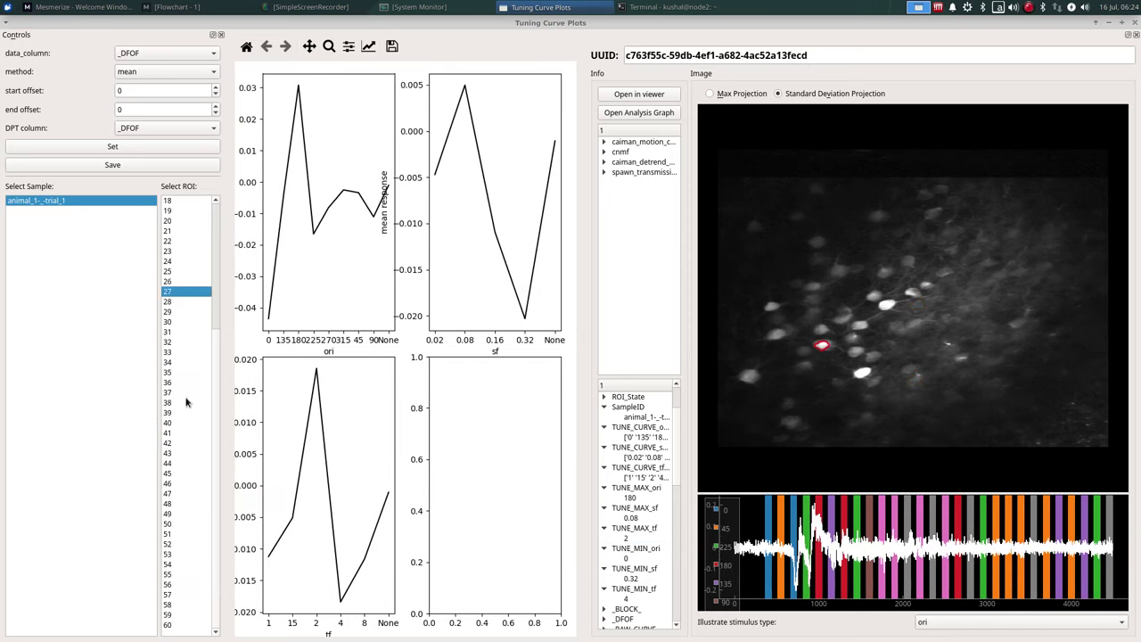
click(169, 546)
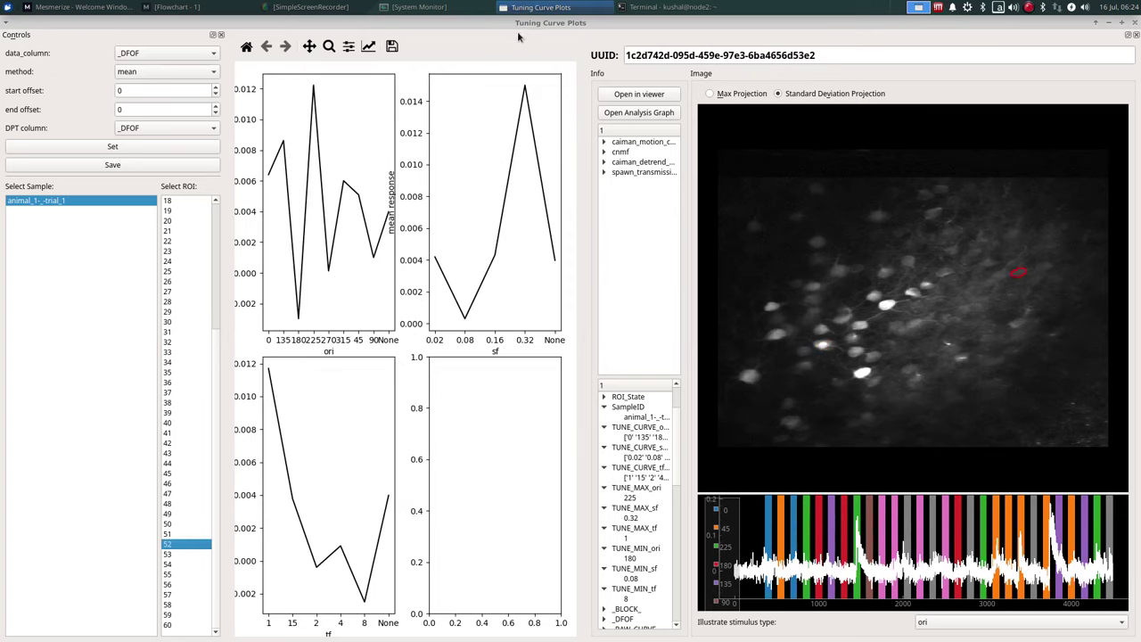
- Rearrange the tuning curve and info windows and apply a tight subplot layout
drag(521, 24, 516, 26)
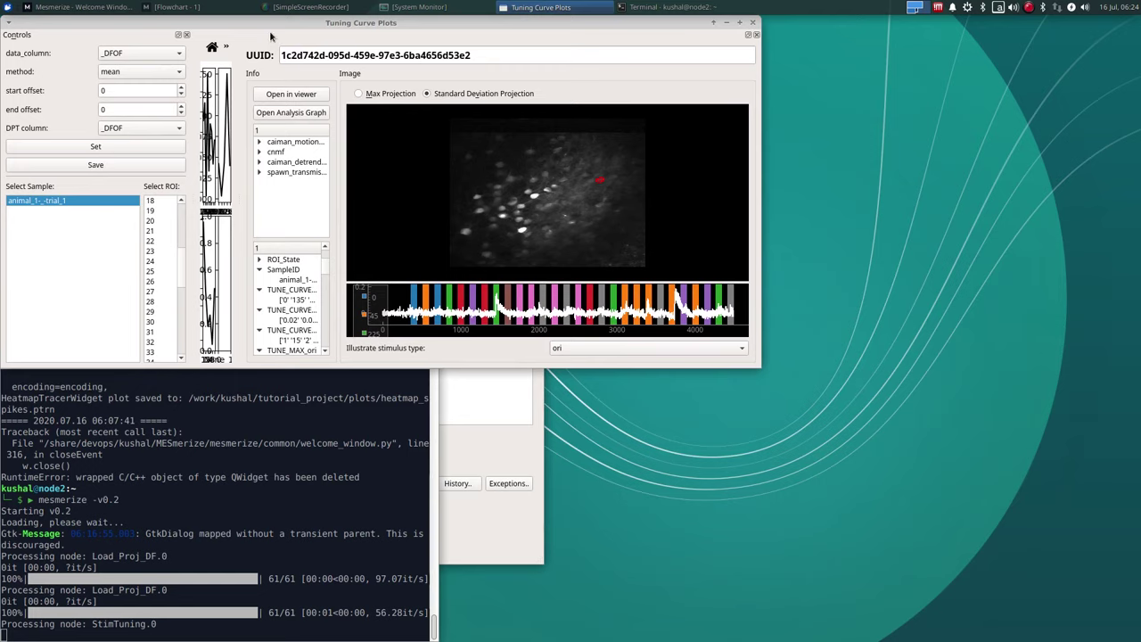
drag(272, 36, 646, 310)
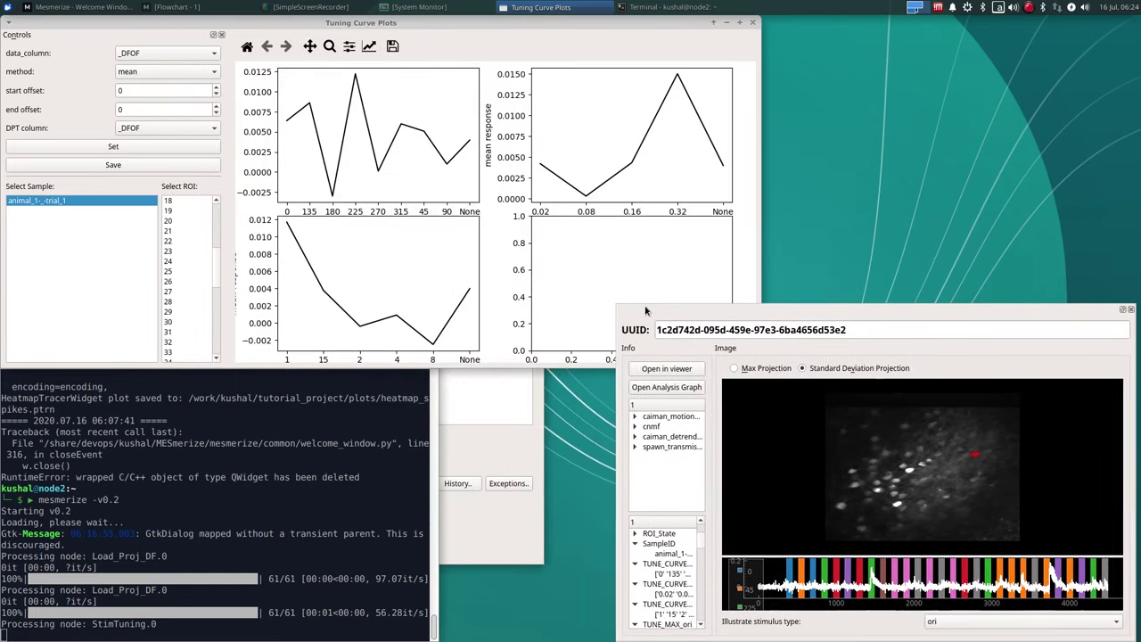
drag(646, 310, 634, 311)
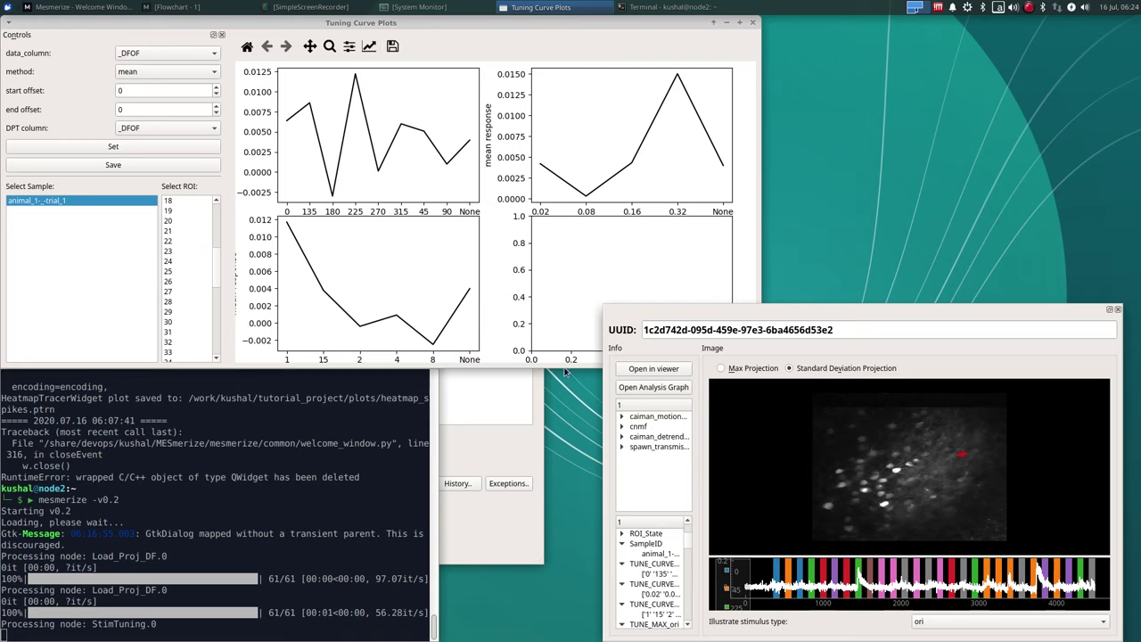
drag(562, 373, 572, 295)
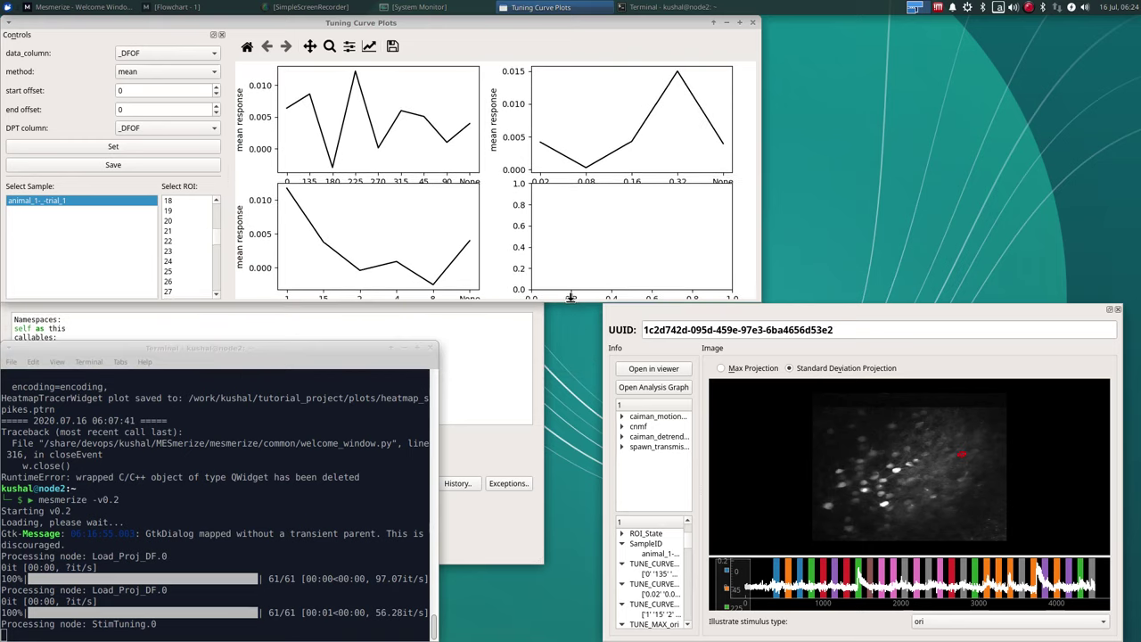
click(349, 53)
click(616, 329)
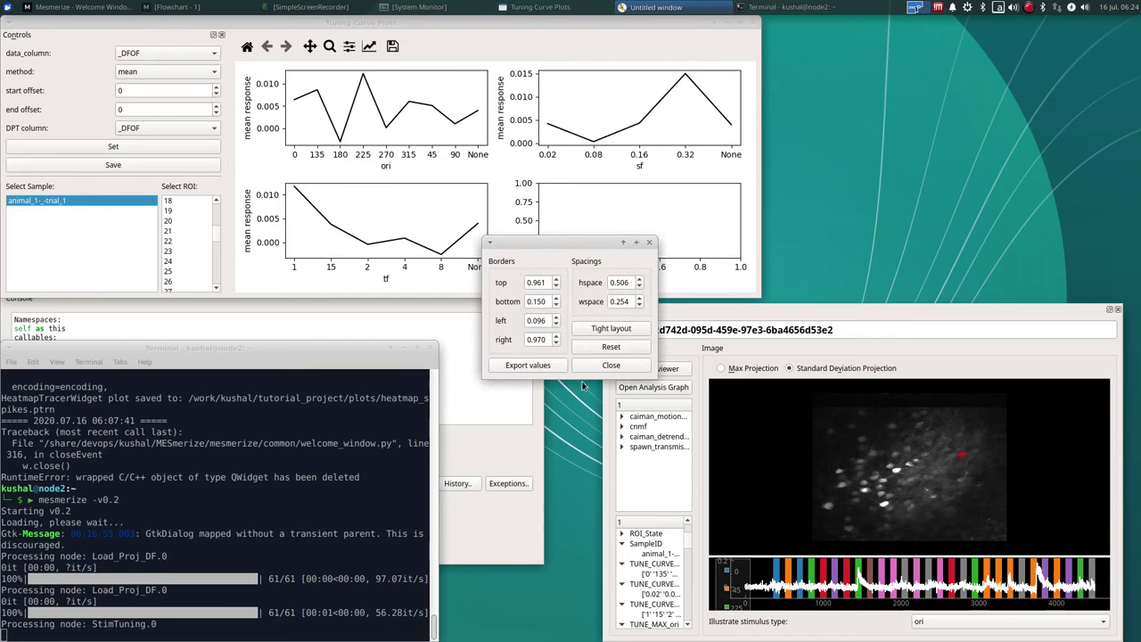
click(612, 366)
- View tuning curves for ROI 26, then ROI 31
click(179, 239)
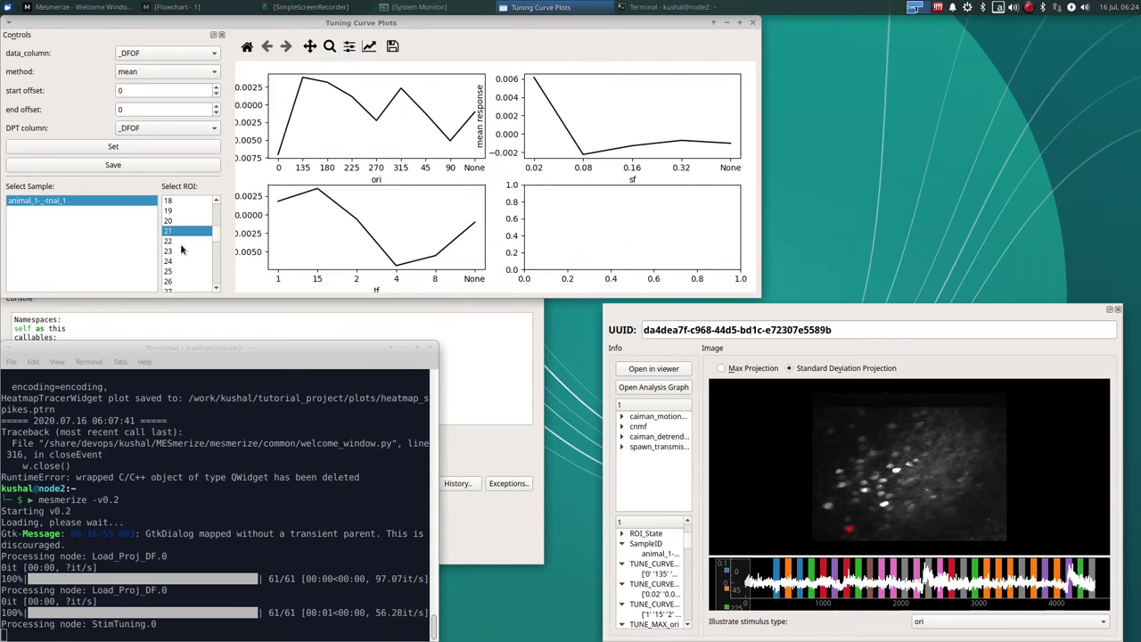
scroll(182, 248, down, 1)
click(184, 253)
scroll(189, 267, down, 1)
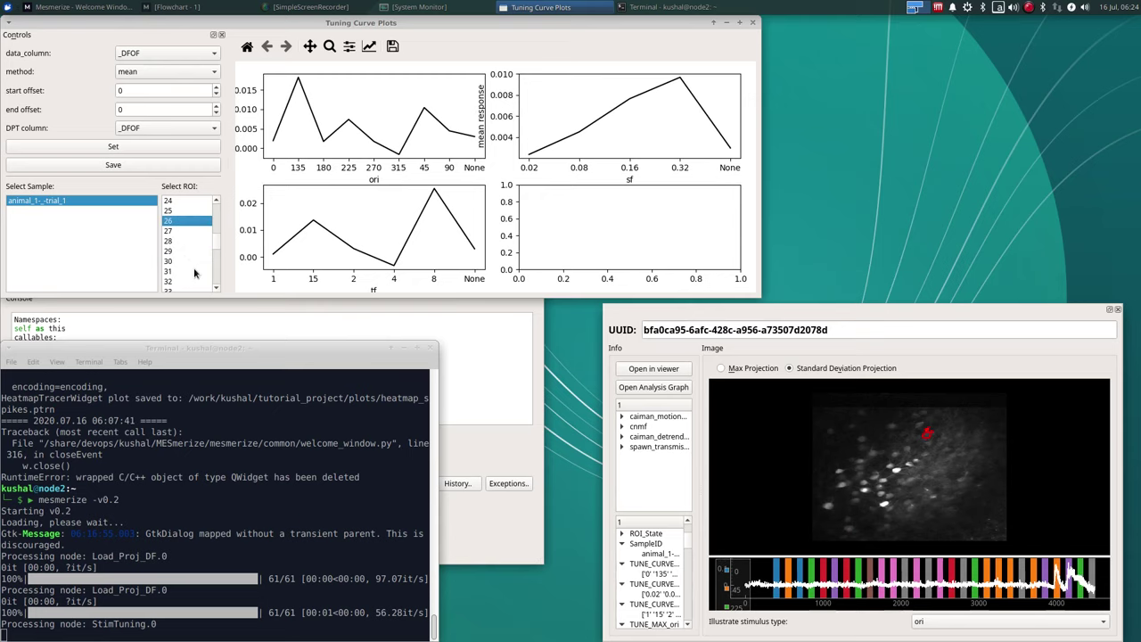
click(194, 271)
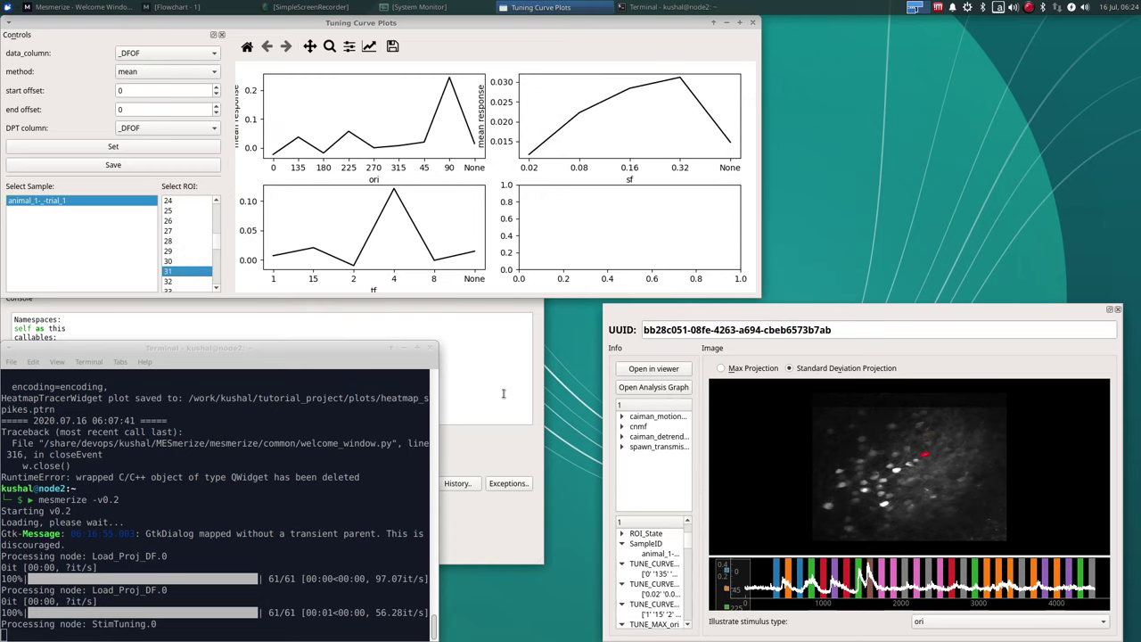
- Add a Hierarchical Linkage node and wire StimTuning.0's output into its input
click(169, 7)
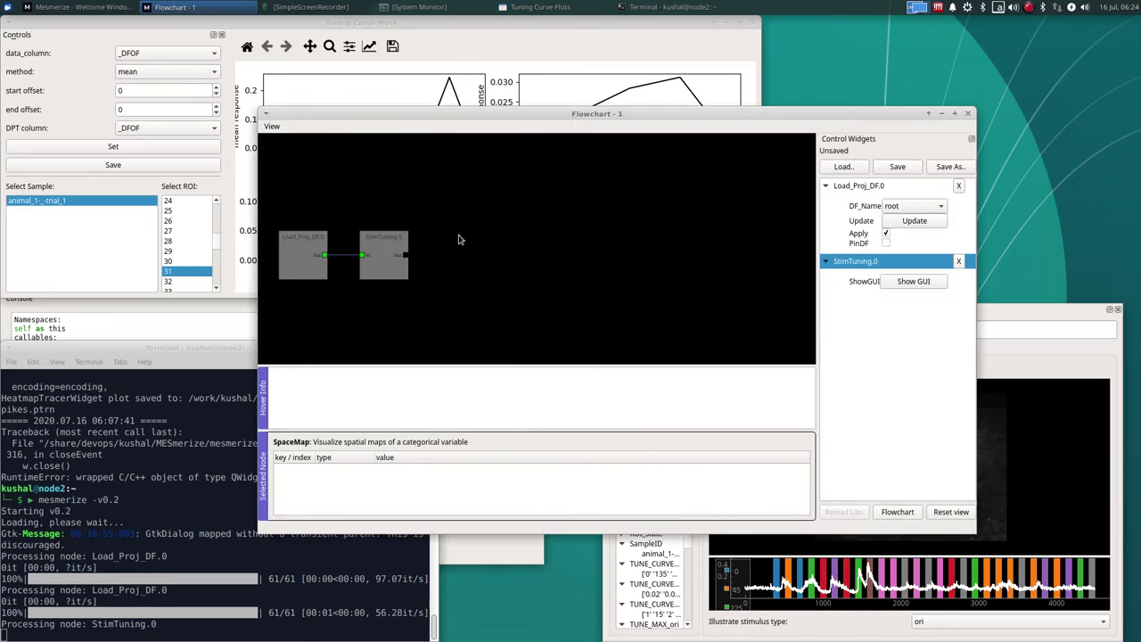
mouse_move(455, 114)
mouse_down()
mouse_move(196, 221)
mouse_move(620, 29)
mouse_up()
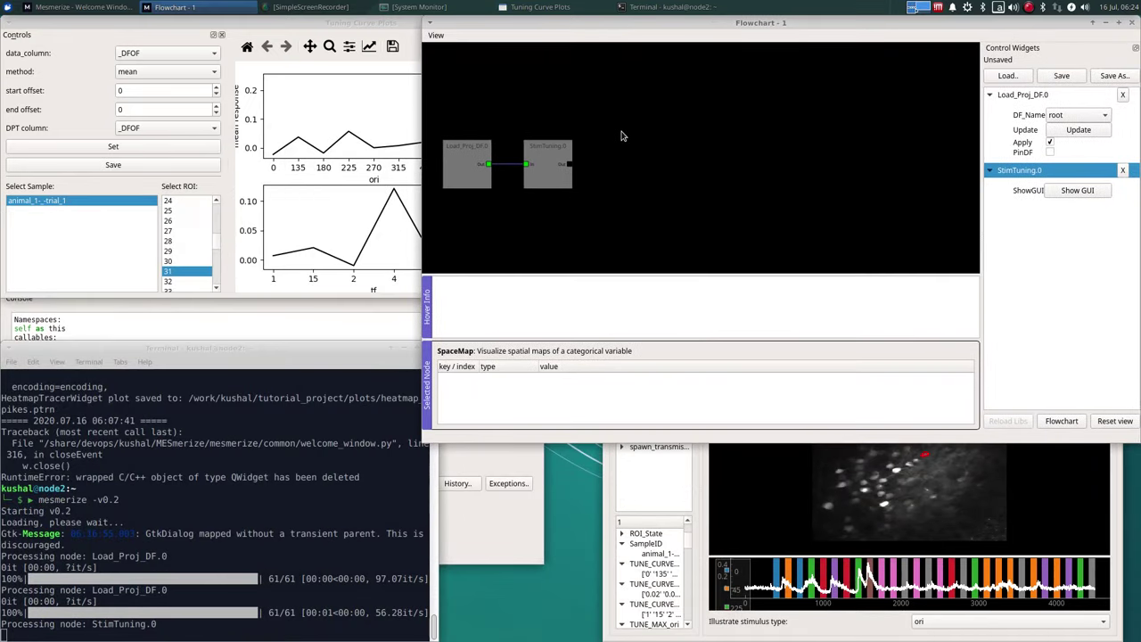
right_click(621, 132)
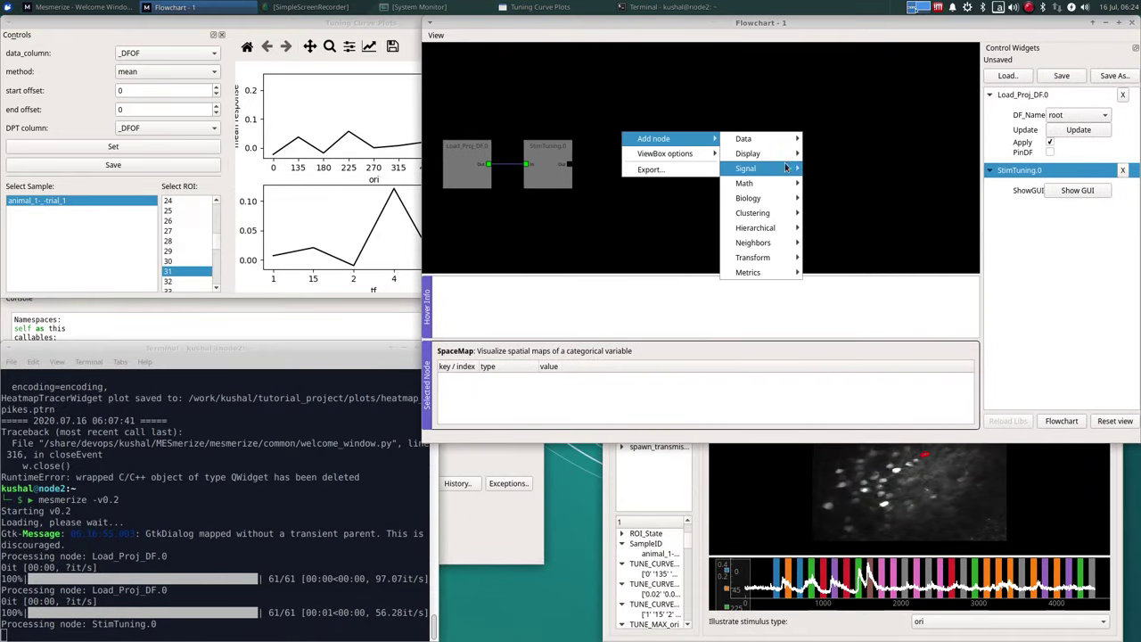
mouse_move(756, 227)
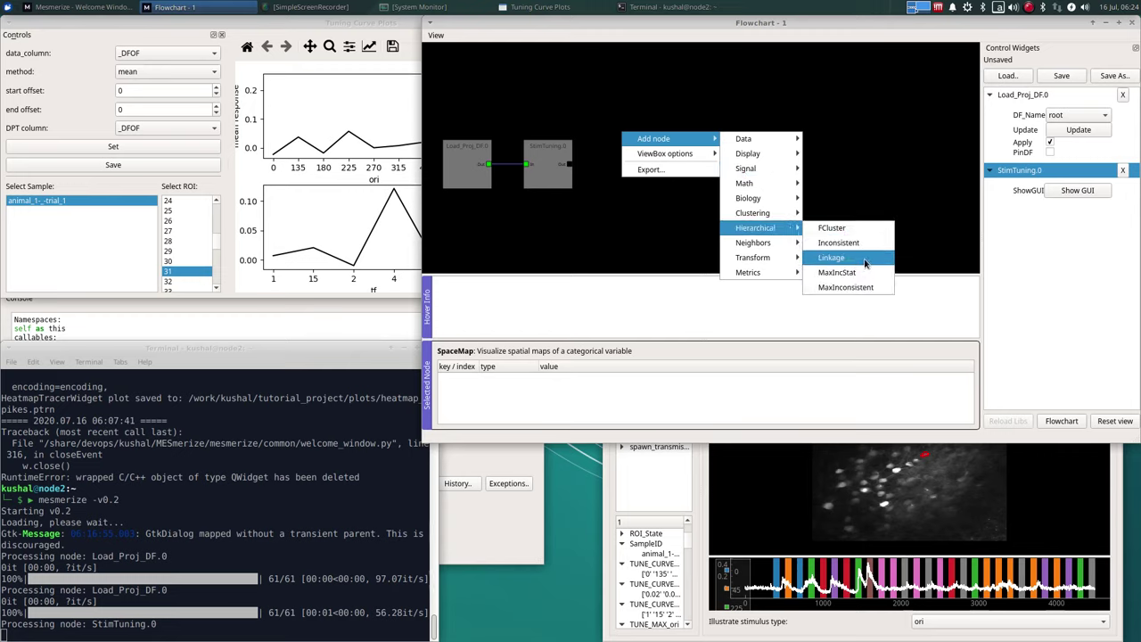
click(864, 263)
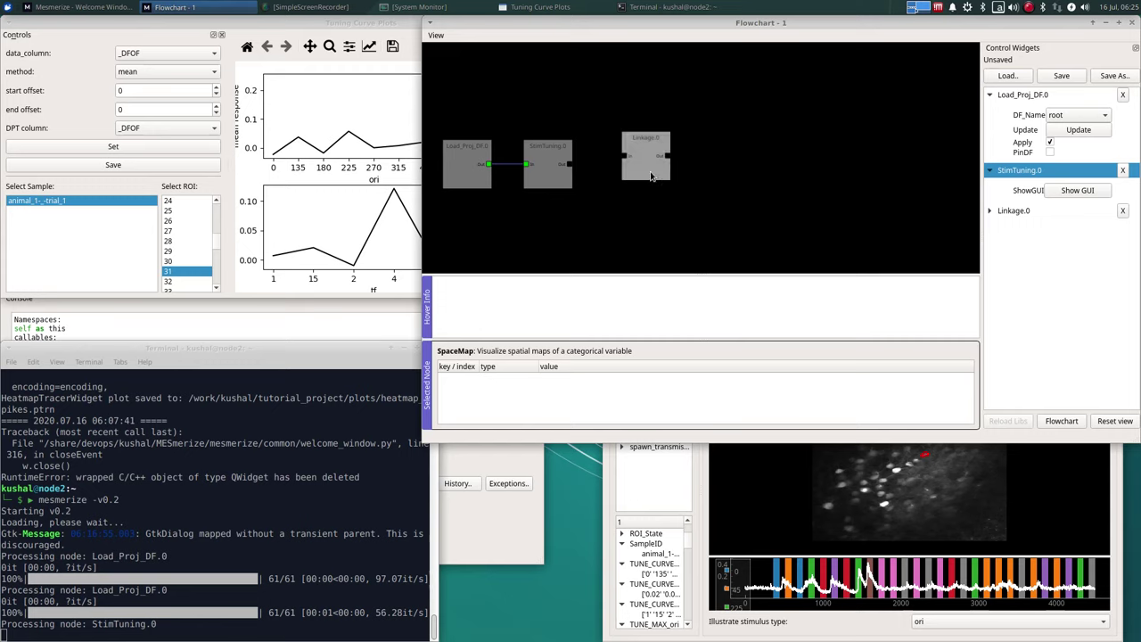
drag(651, 174, 629, 129)
mouse_move(570, 165)
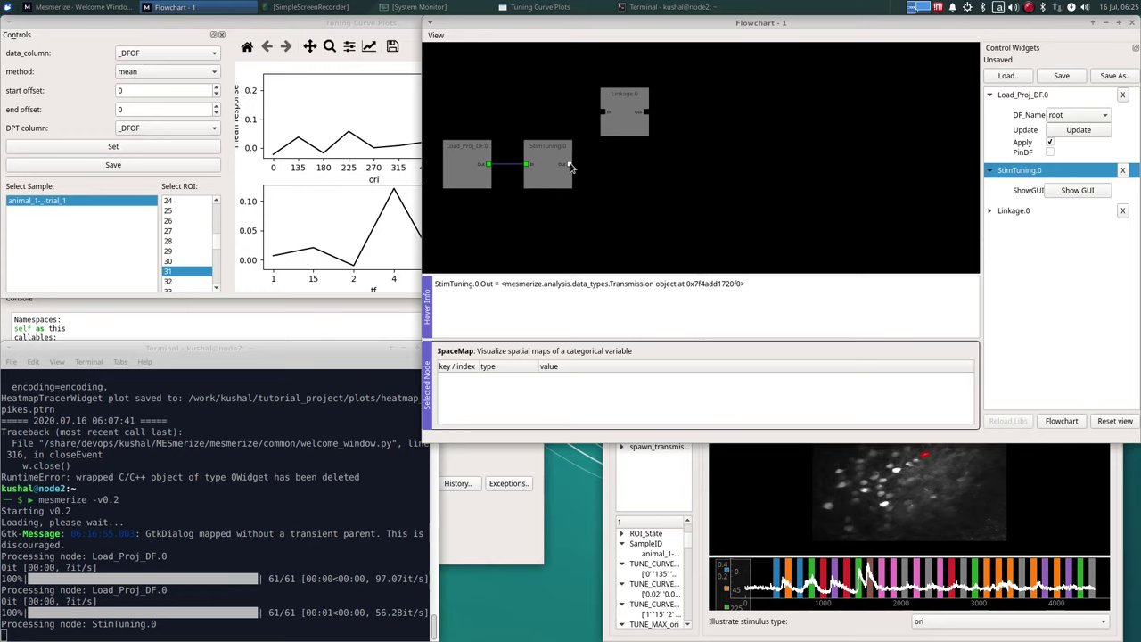
drag(571, 167, 604, 114)
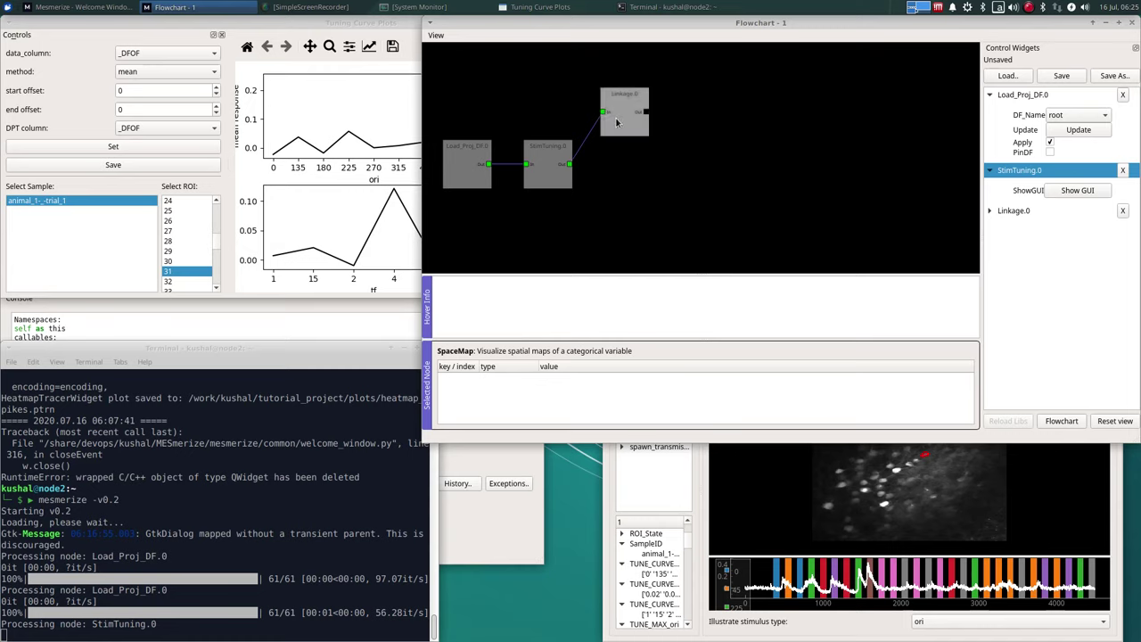
drag(632, 132, 619, 132)
- Set Linkage.0's data_column to _TUNE_CURVE_ori_yvals and metric to euclidean
click(619, 125)
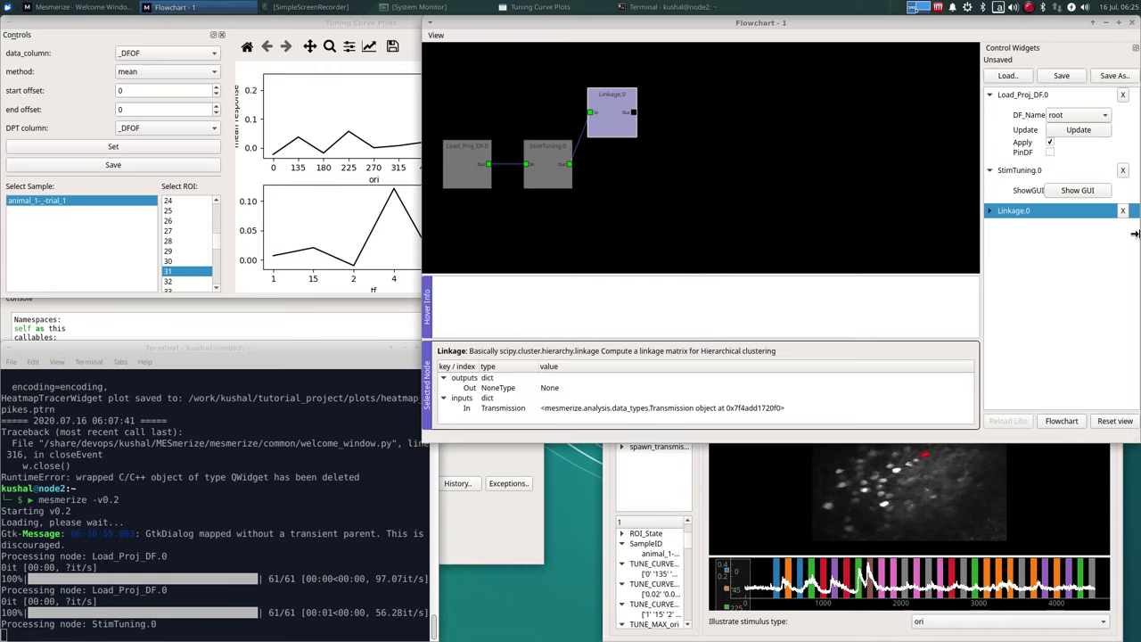
double_click(1094, 215)
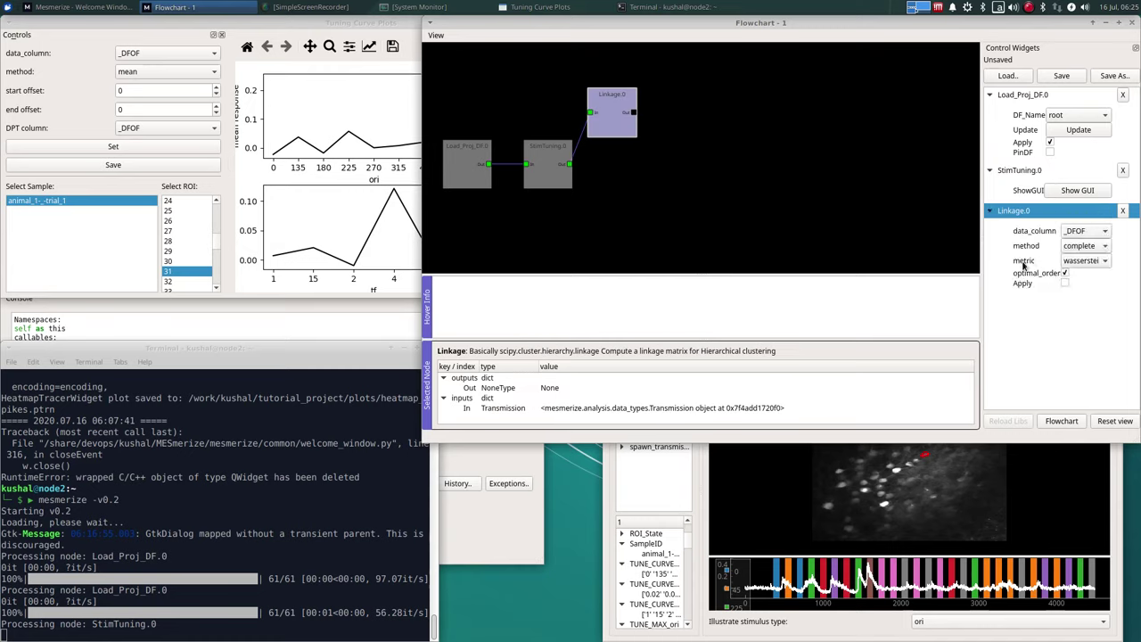
click(1078, 235)
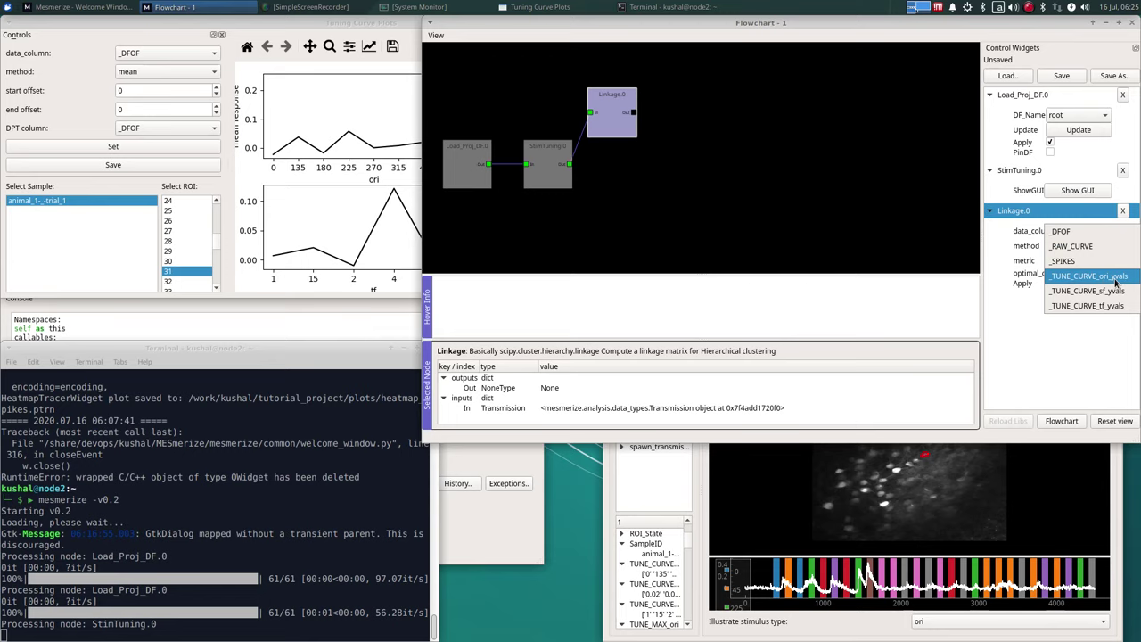
click(1116, 283)
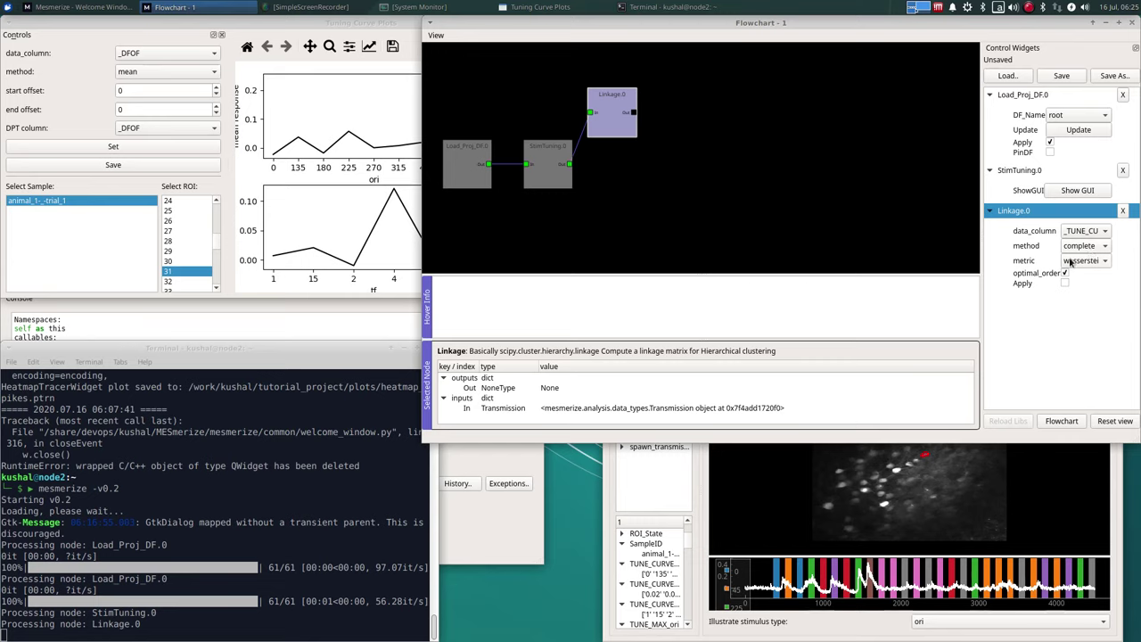
click(1096, 261)
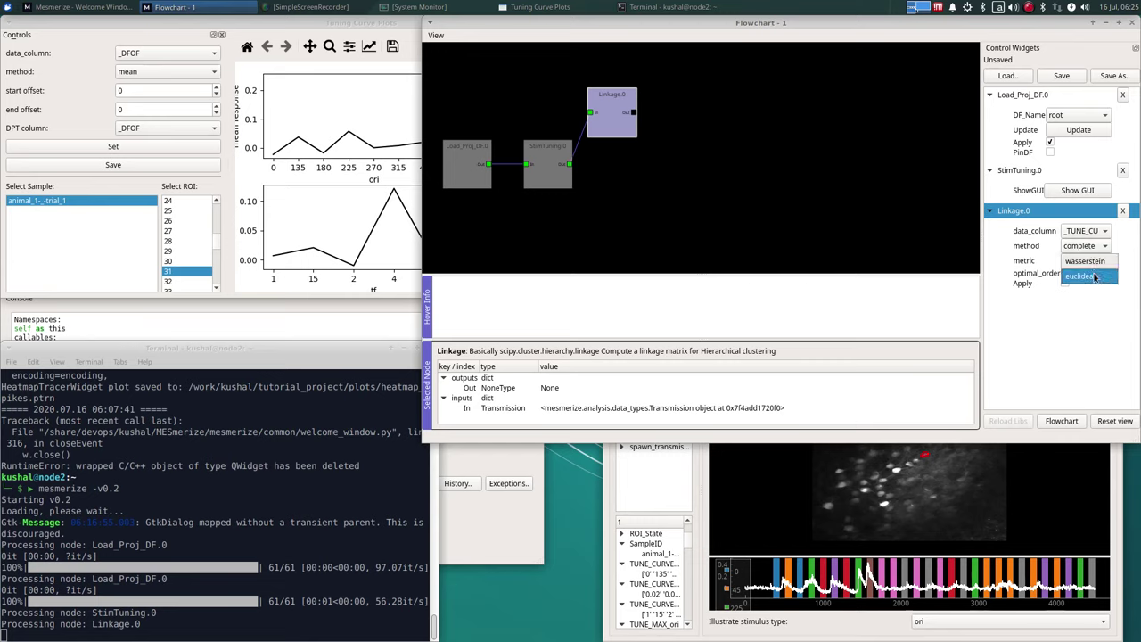
click(1095, 276)
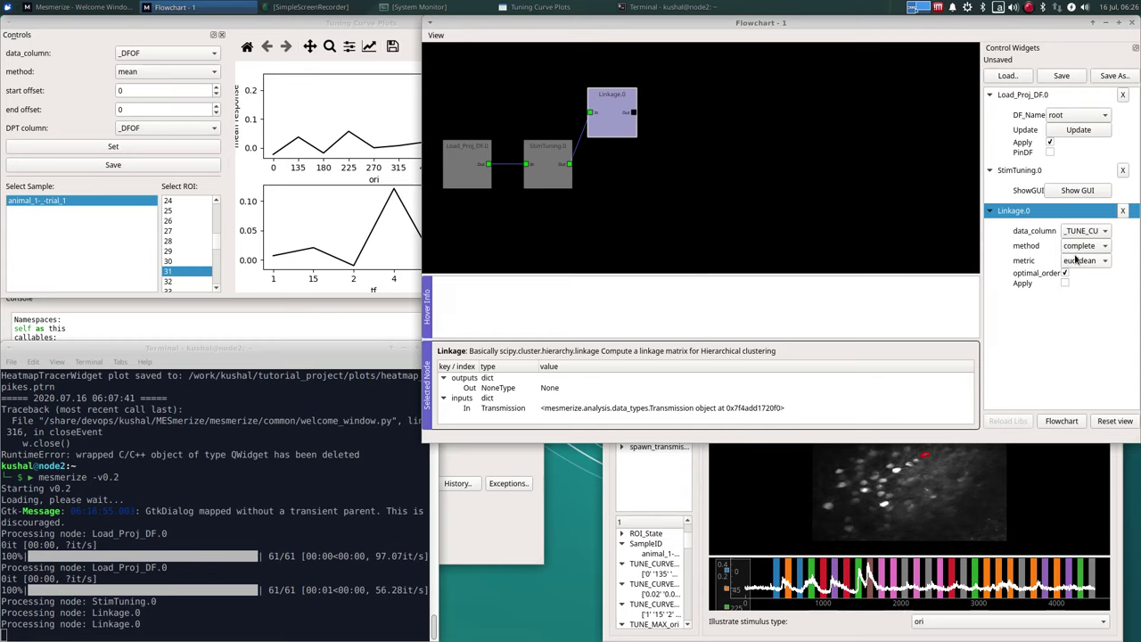
- Add an FCluster node fed by Linkage.0 and StimTuning.0 outputs, and apply Linkage.0
right_click(671, 139)
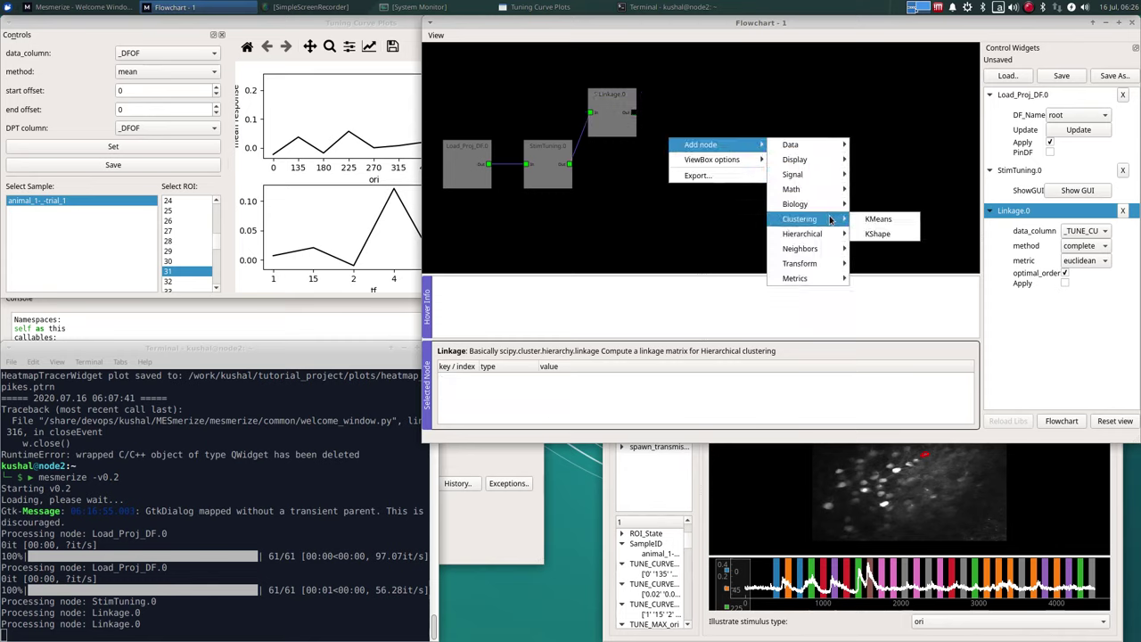
mouse_move(802, 234)
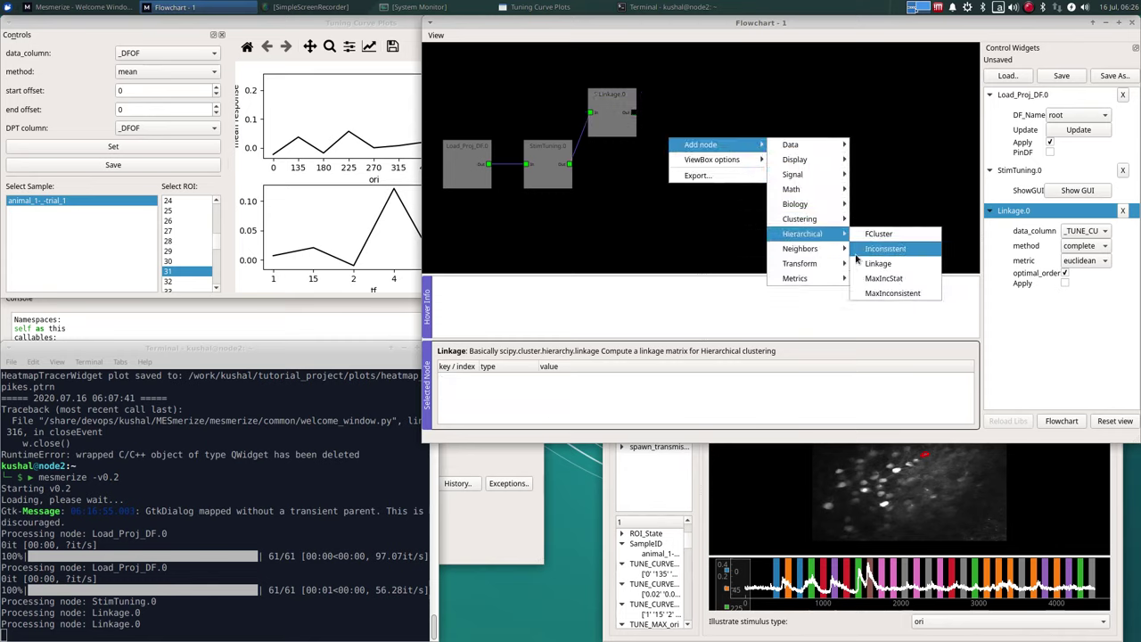
click(889, 238)
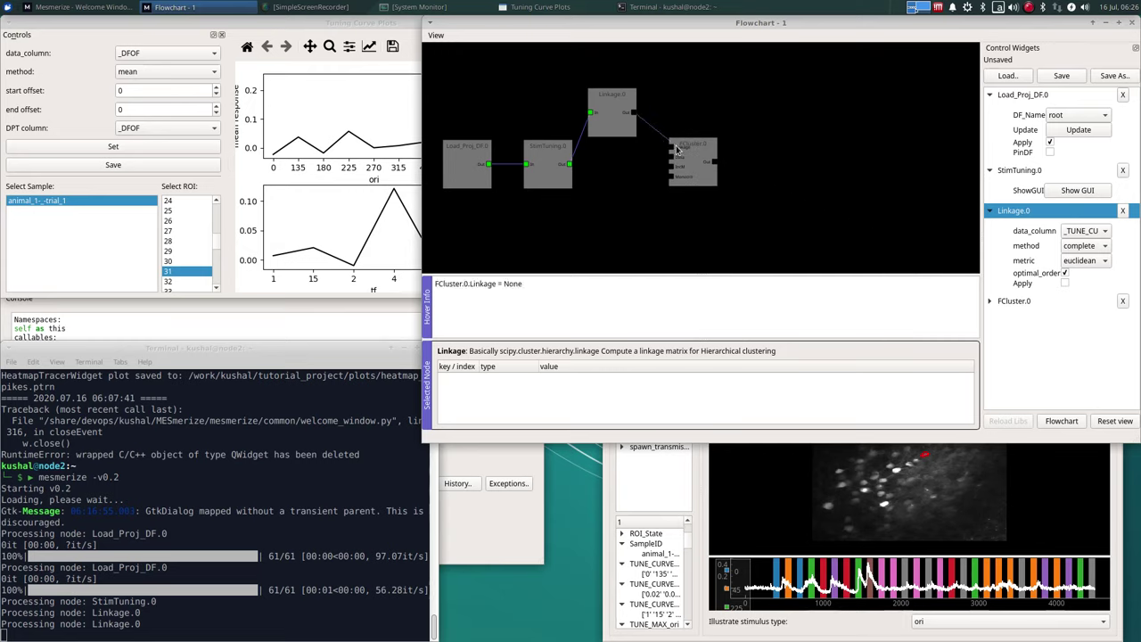
drag(634, 113, 673, 146)
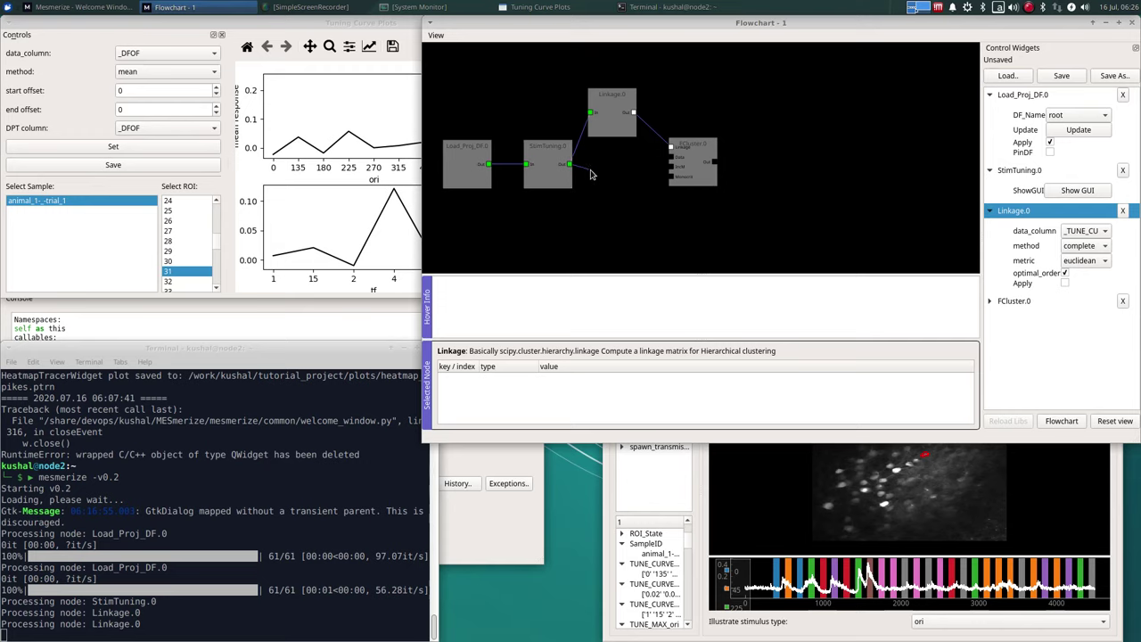
drag(569, 164, 672, 158)
click(709, 181)
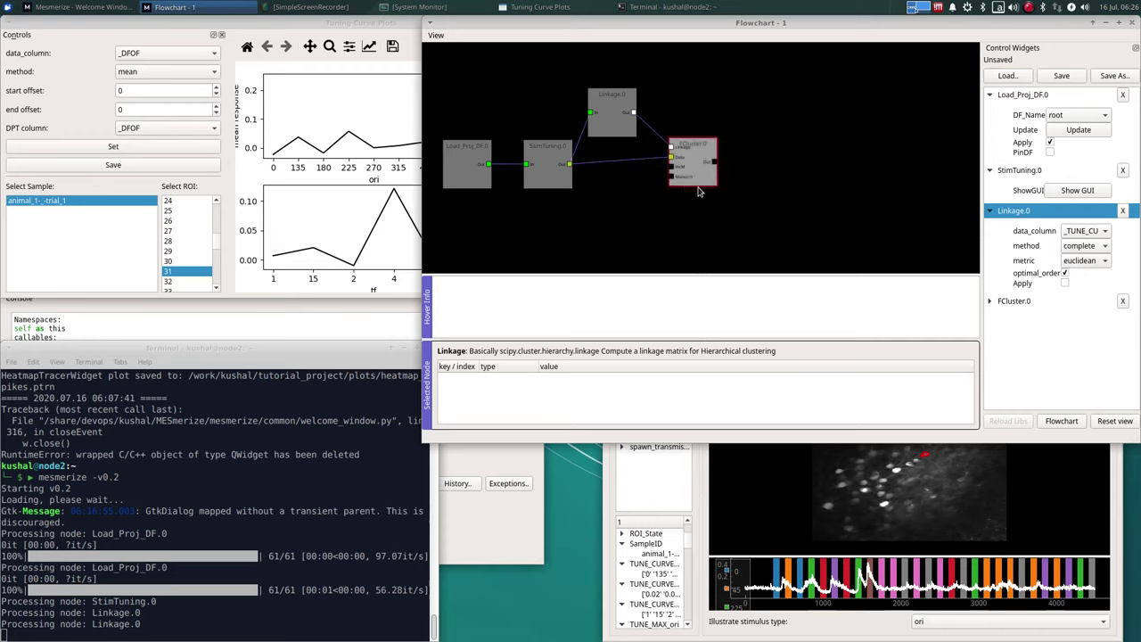
click(1064, 284)
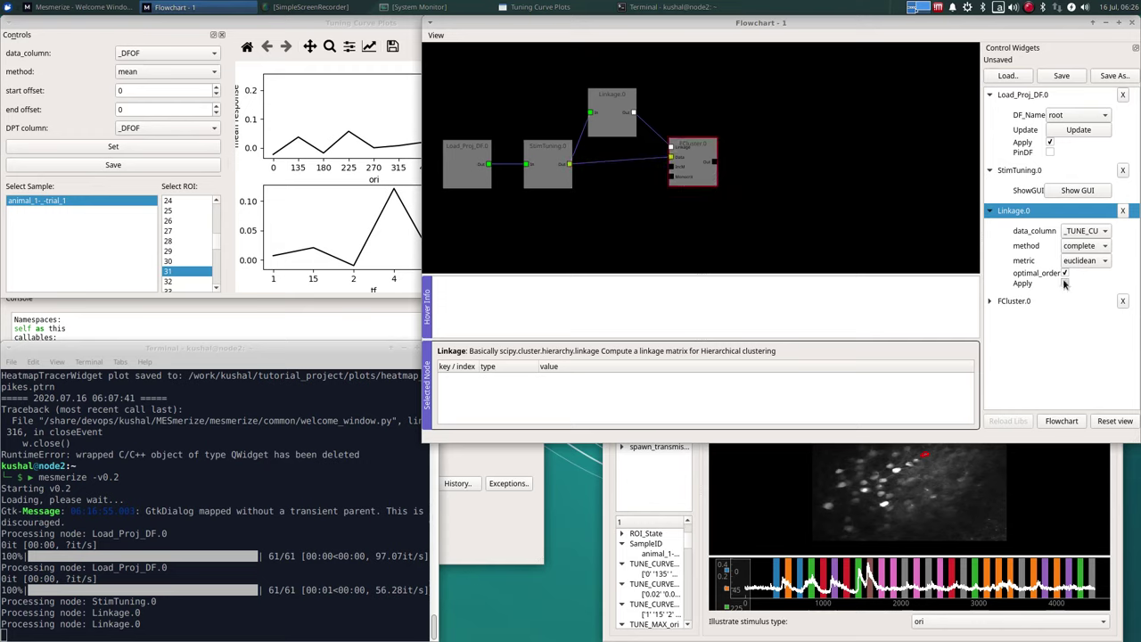
- Set FCluster.0's threshold to 5 and criterion to maxclust
double_click(1022, 303)
drag(1087, 321, 913, 329)
text(5)
click(1086, 337)
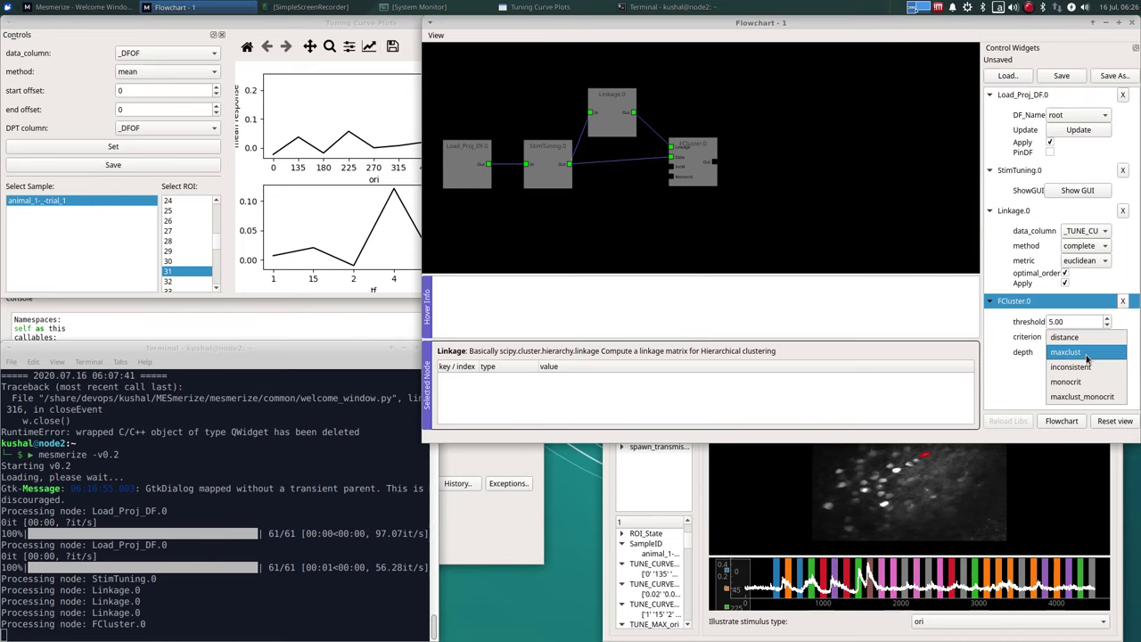
click(1086, 353)
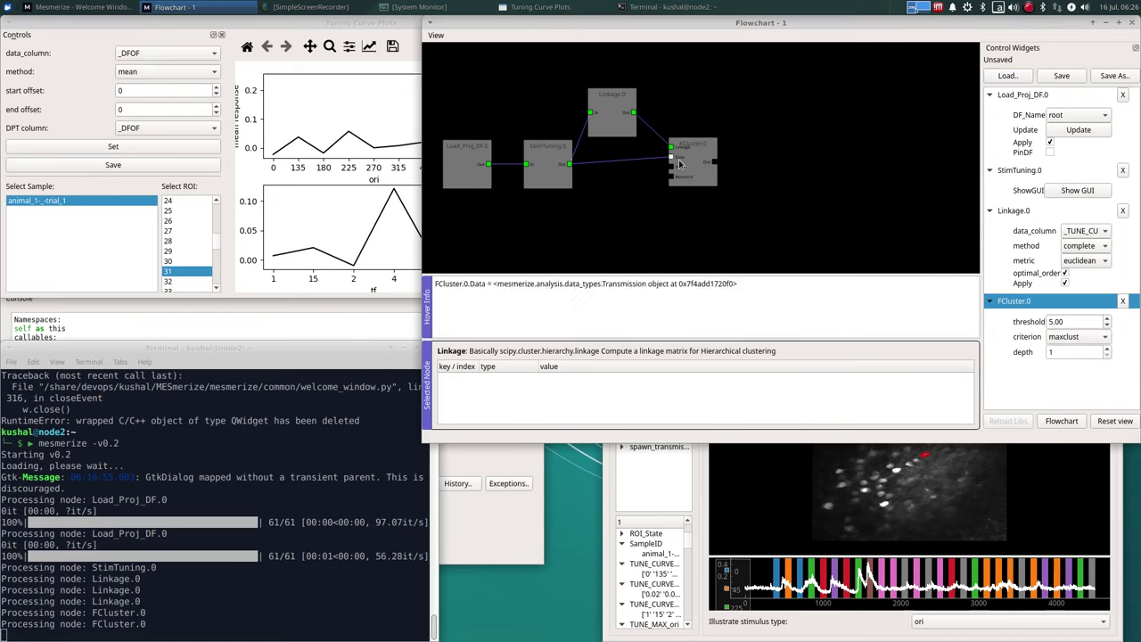
- Add a Display > Heatmap node to the flowchart and show its settings
right_click(761, 140)
mouse_move(887, 158)
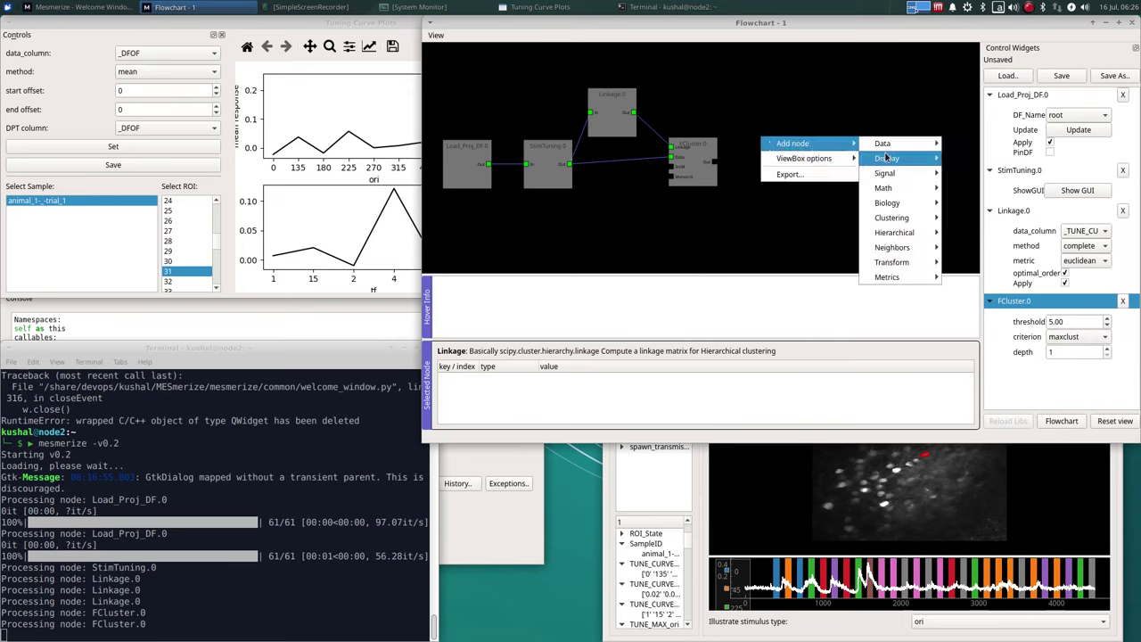
click(973, 218)
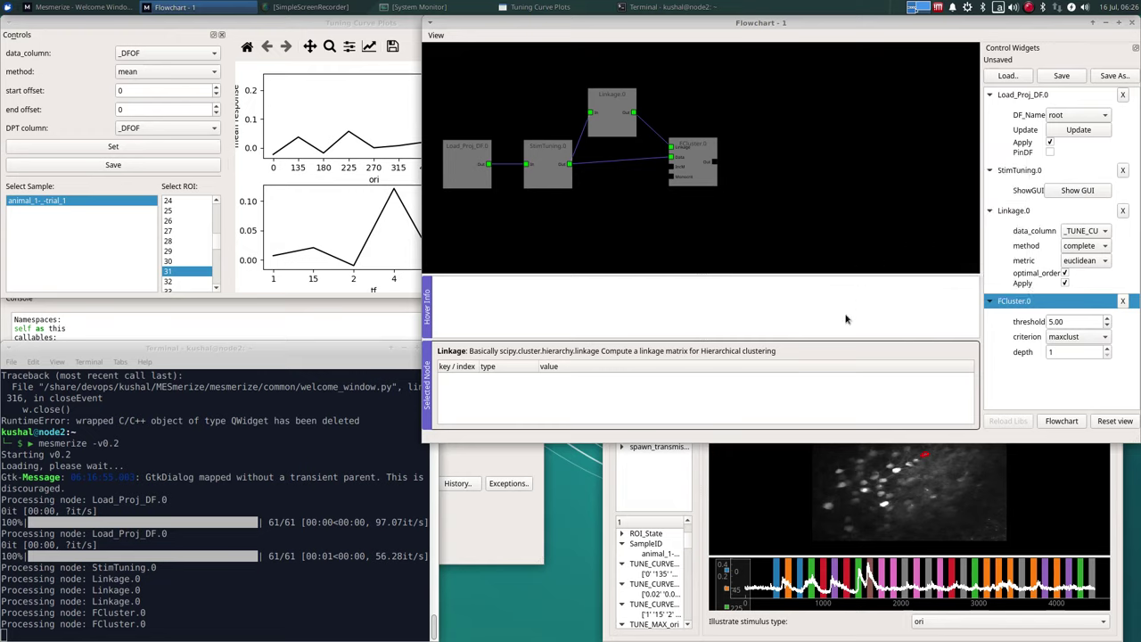
click(788, 176)
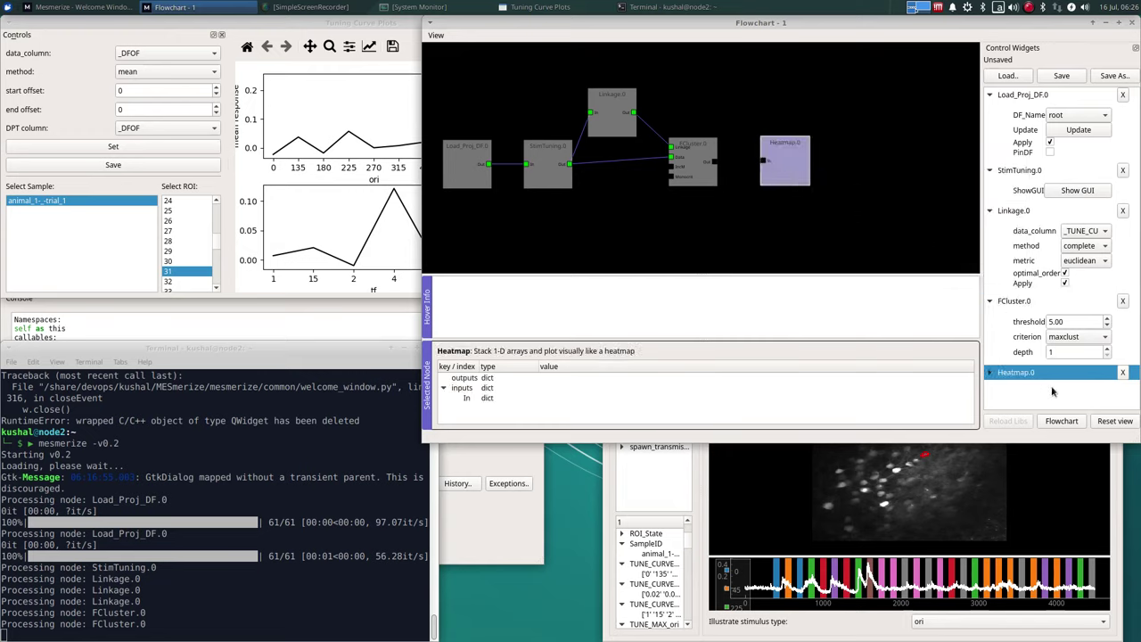
click(1049, 376)
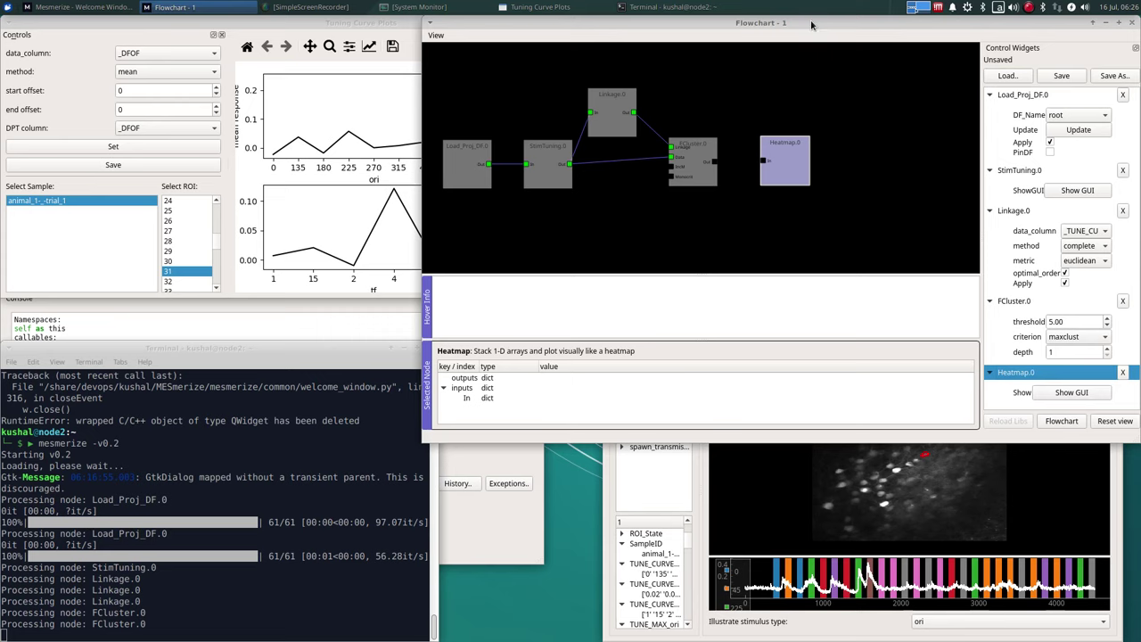
drag(811, 20, 389, 24)
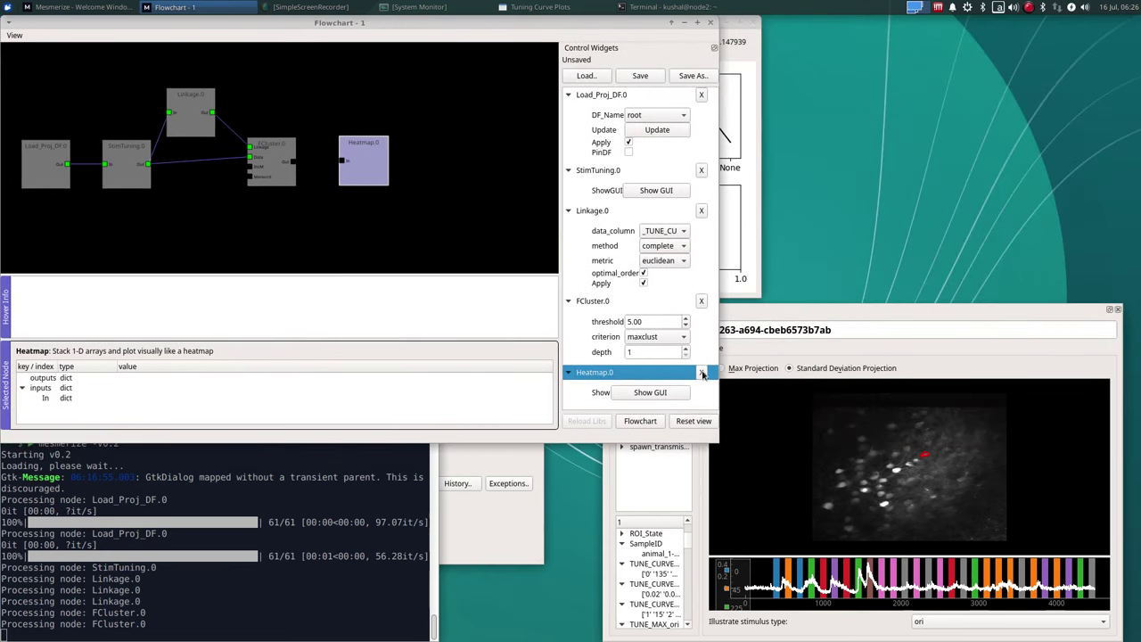
- Close the Tuning Curve Plots and image viewer, and open the Heatmap.0 GUI
click(749, 90)
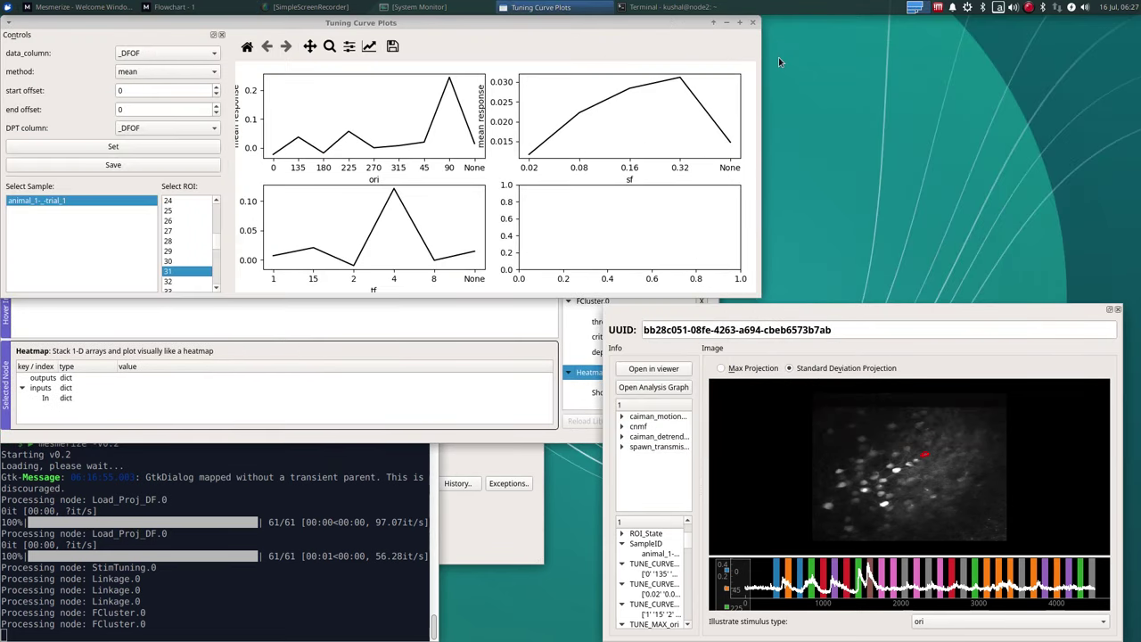
click(754, 23)
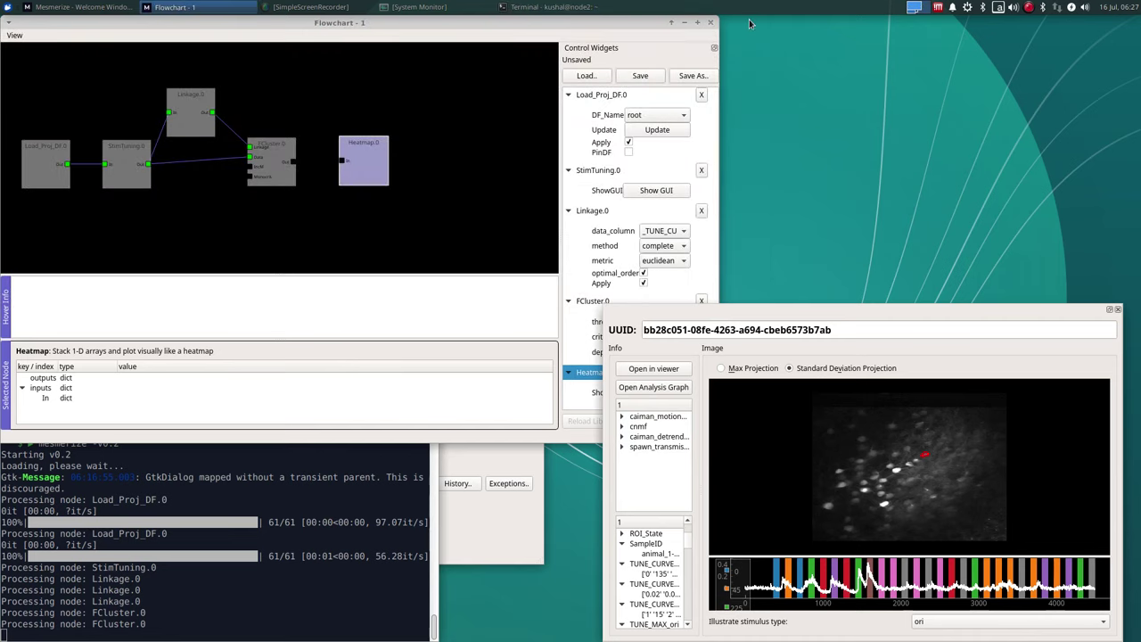
click(1119, 310)
click(670, 394)
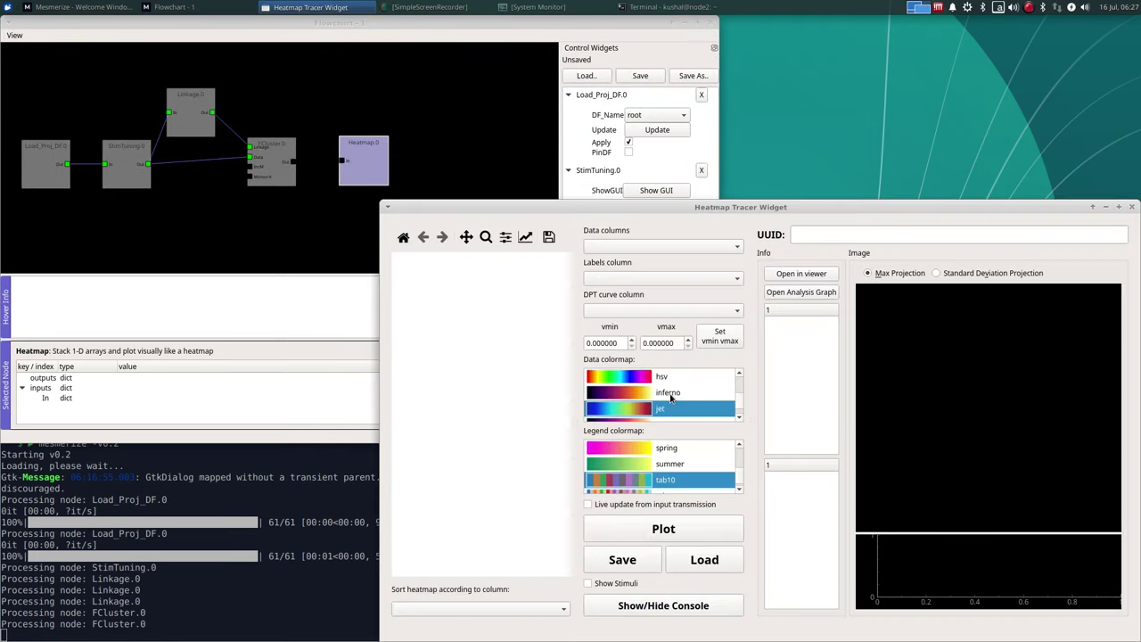
- Enable live update, connect FCluster to Heatmap, and plot _TUNE_CURVE_ori_yvals data
click(675, 507)
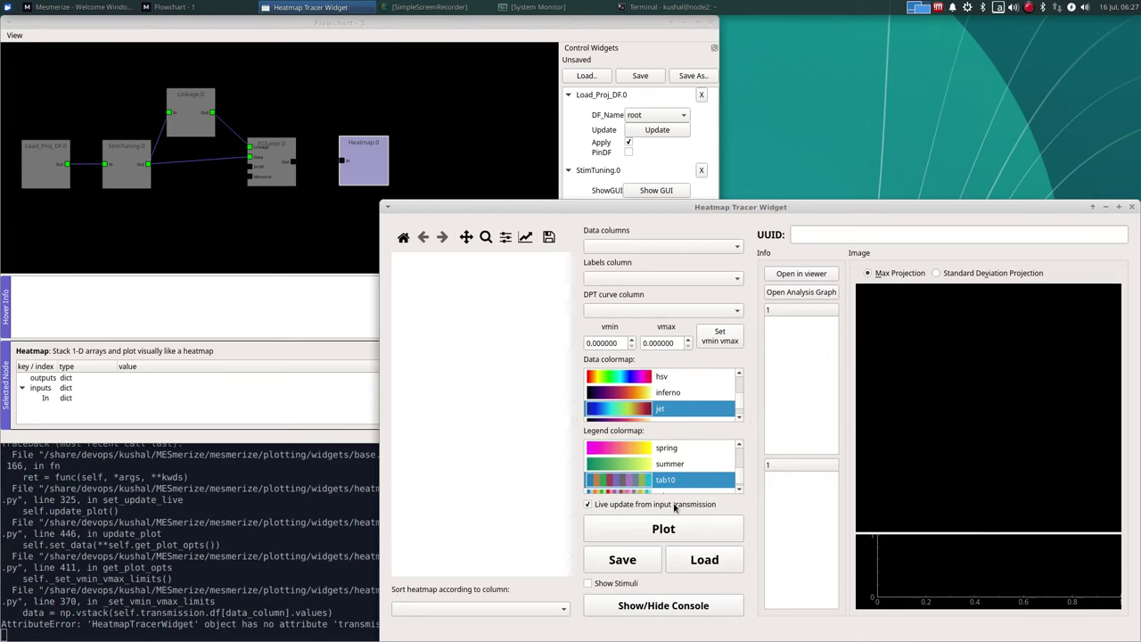
click(321, 221)
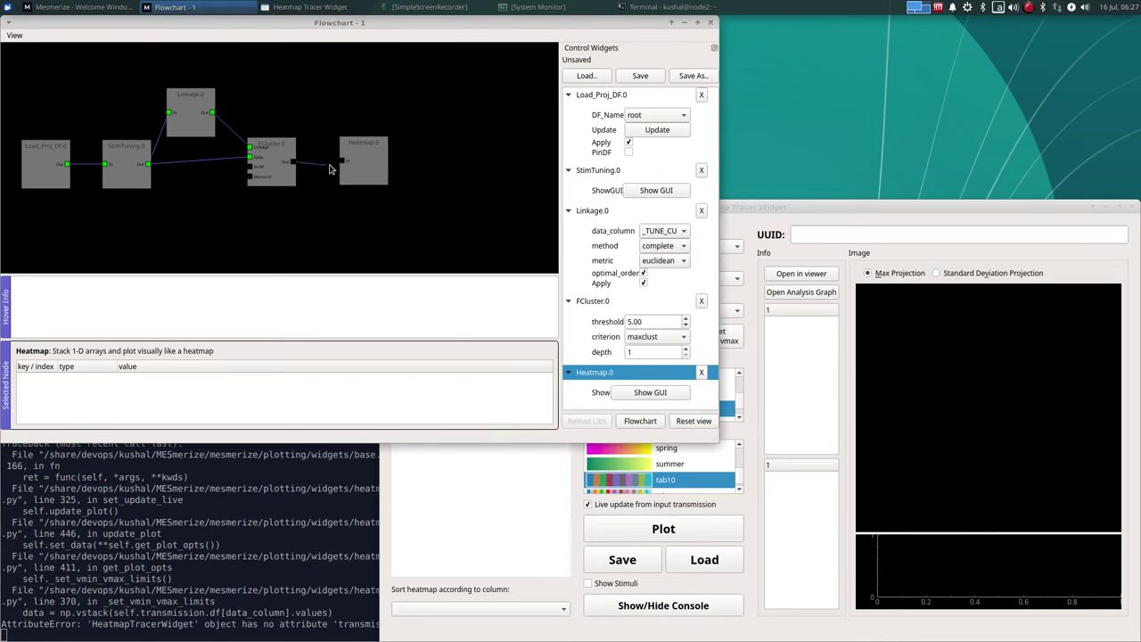
drag(295, 164, 342, 162)
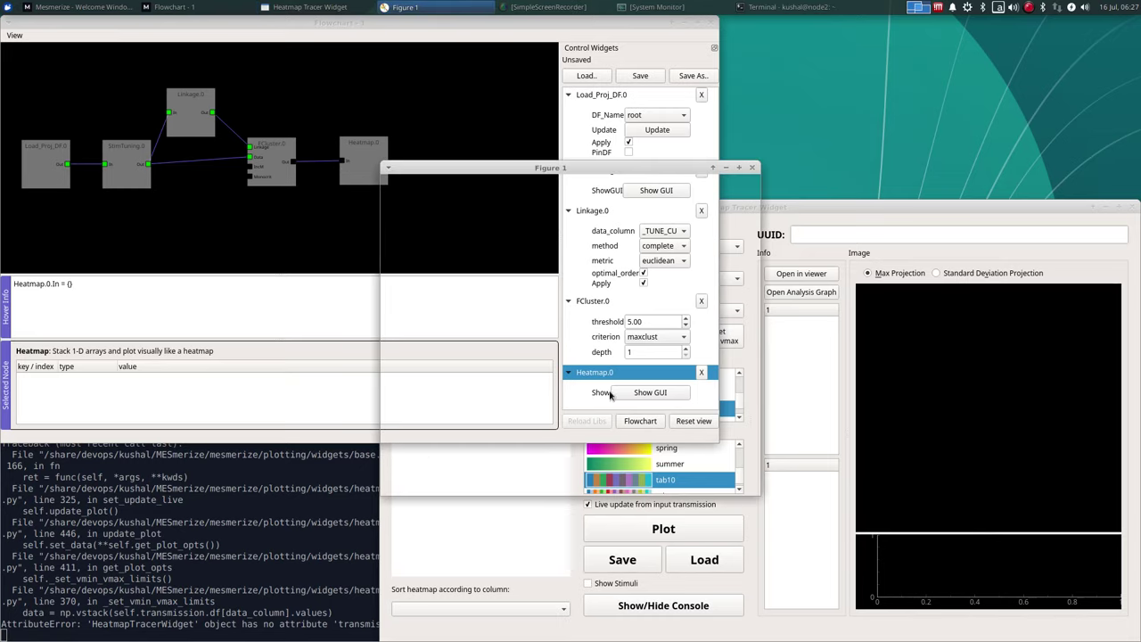
click(775, 210)
click(624, 248)
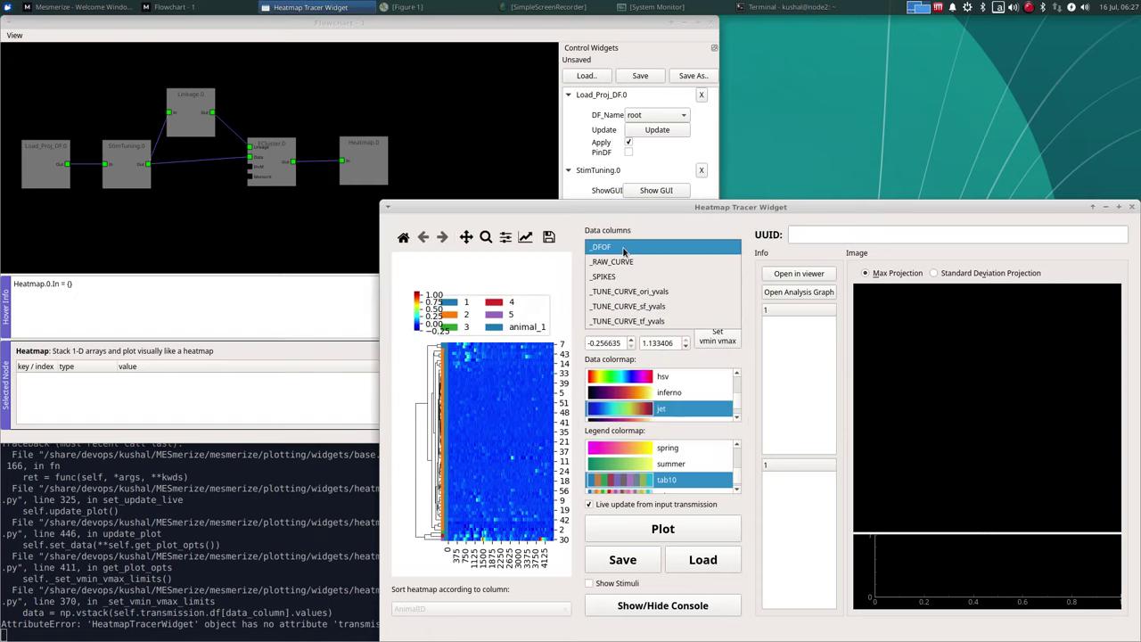
click(641, 298)
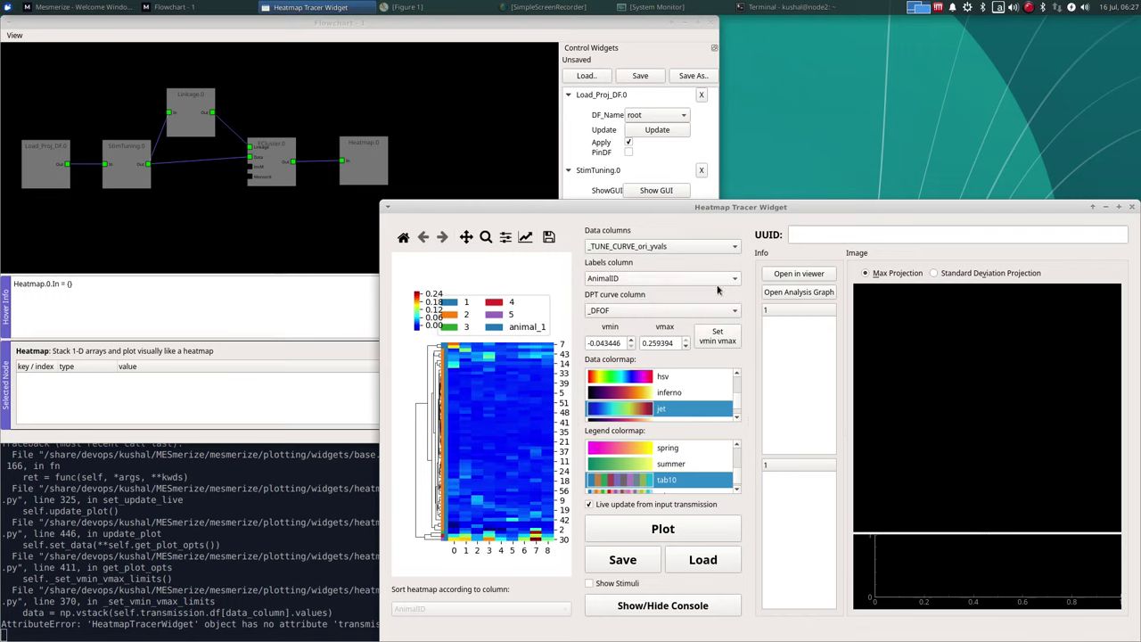
- Label heatmap rows by FCLUSTER_LABELS and use _TUNE_CURVE_ori_yvals as the DPT curve column
click(421, 139)
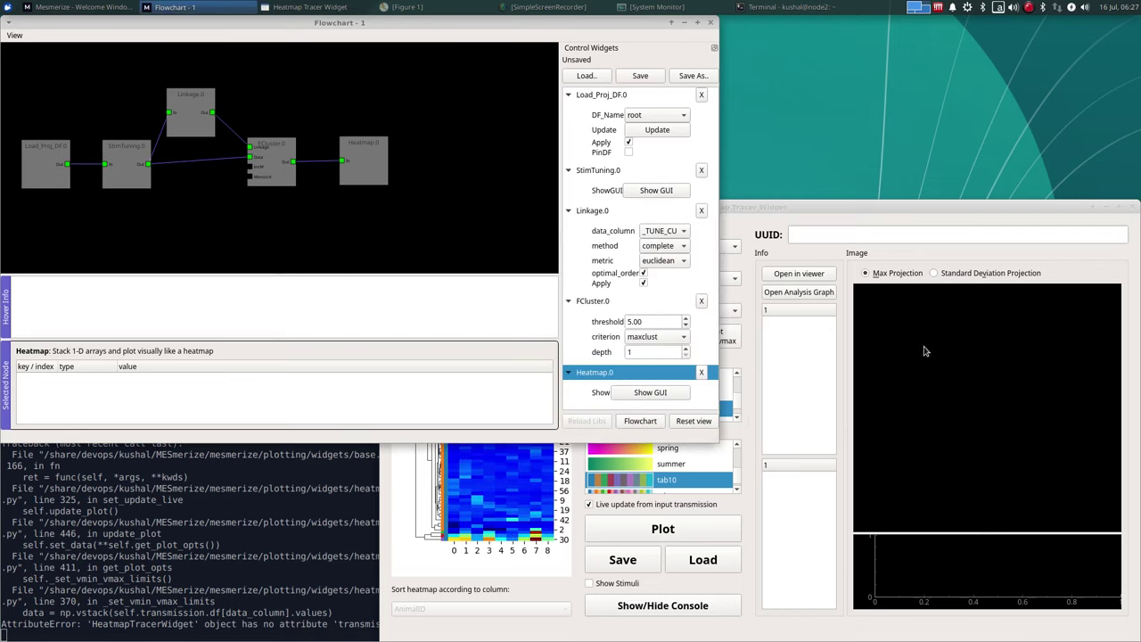
click(827, 365)
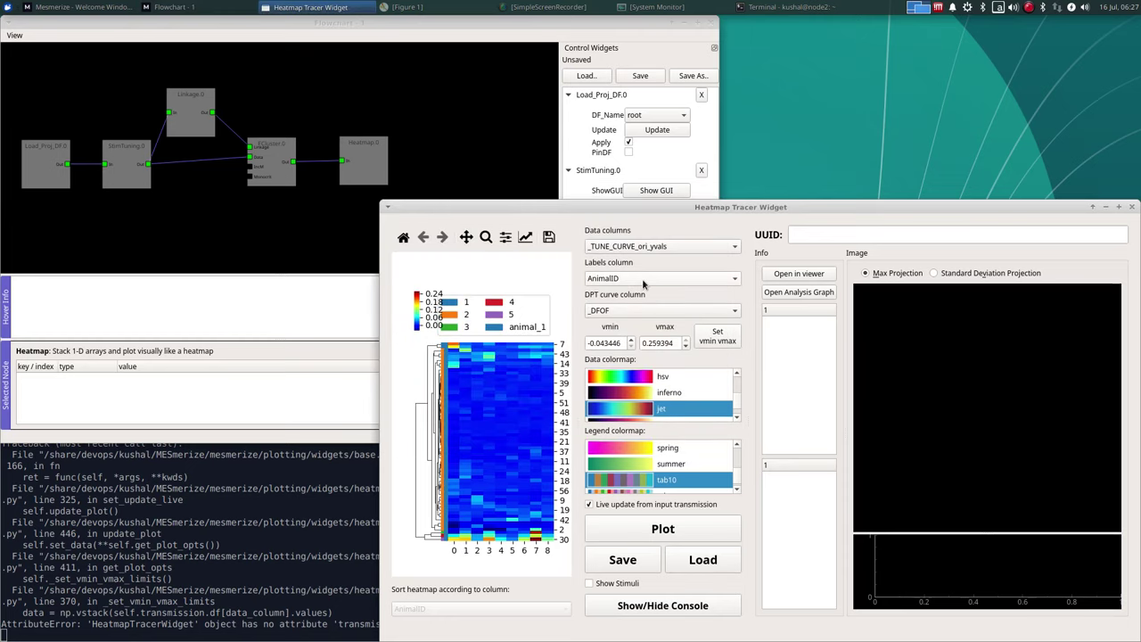
click(642, 279)
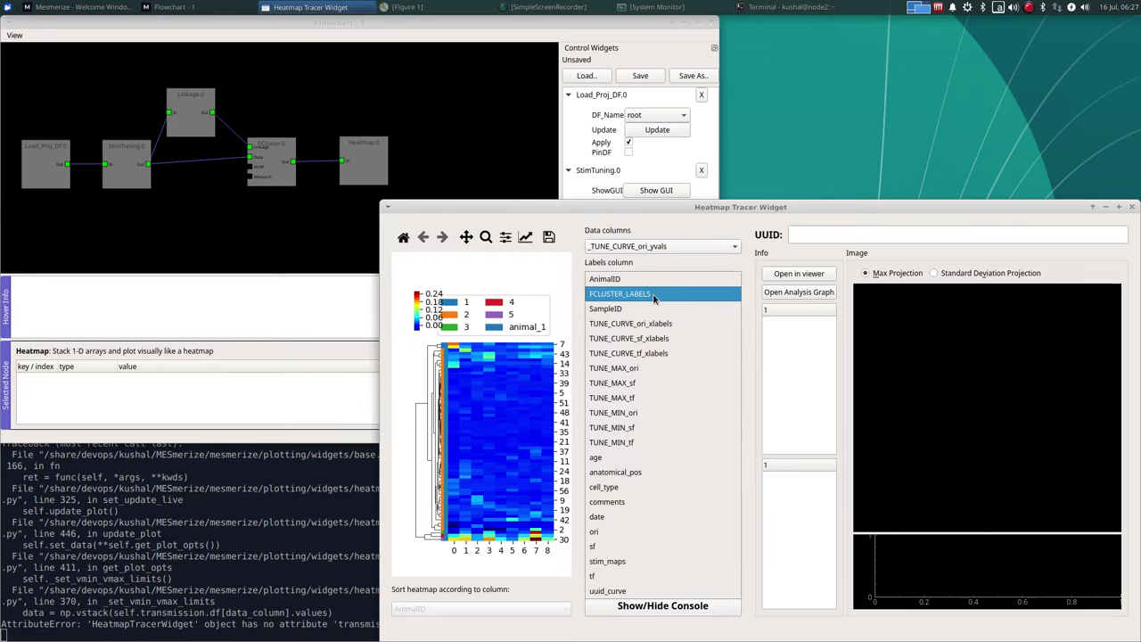
click(654, 297)
drag(580, 442, 638, 461)
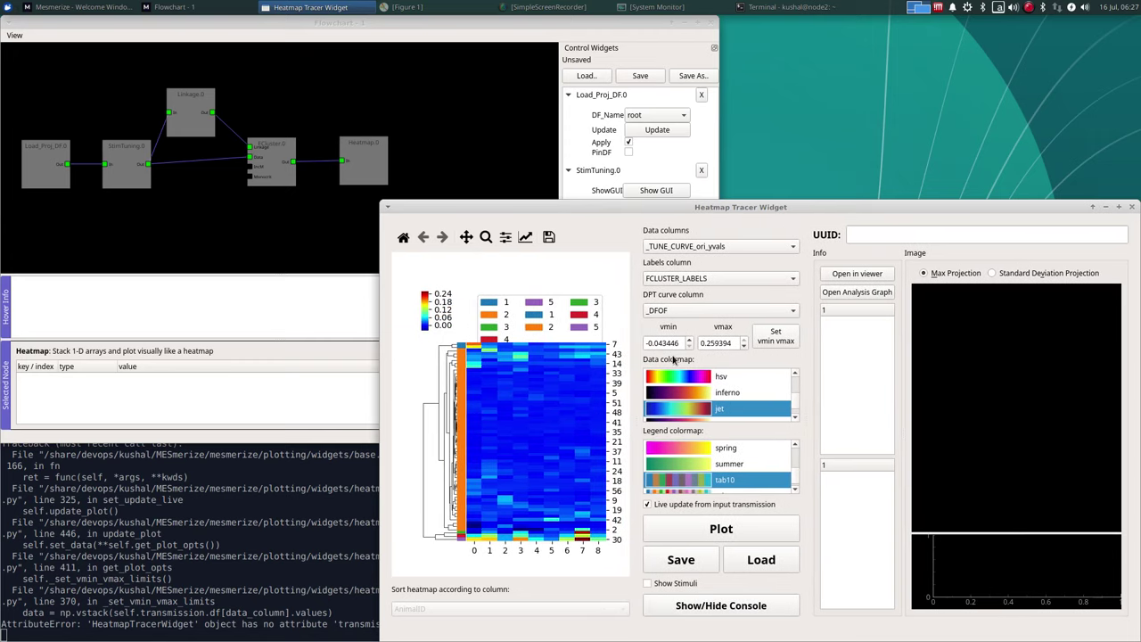
click(751, 316)
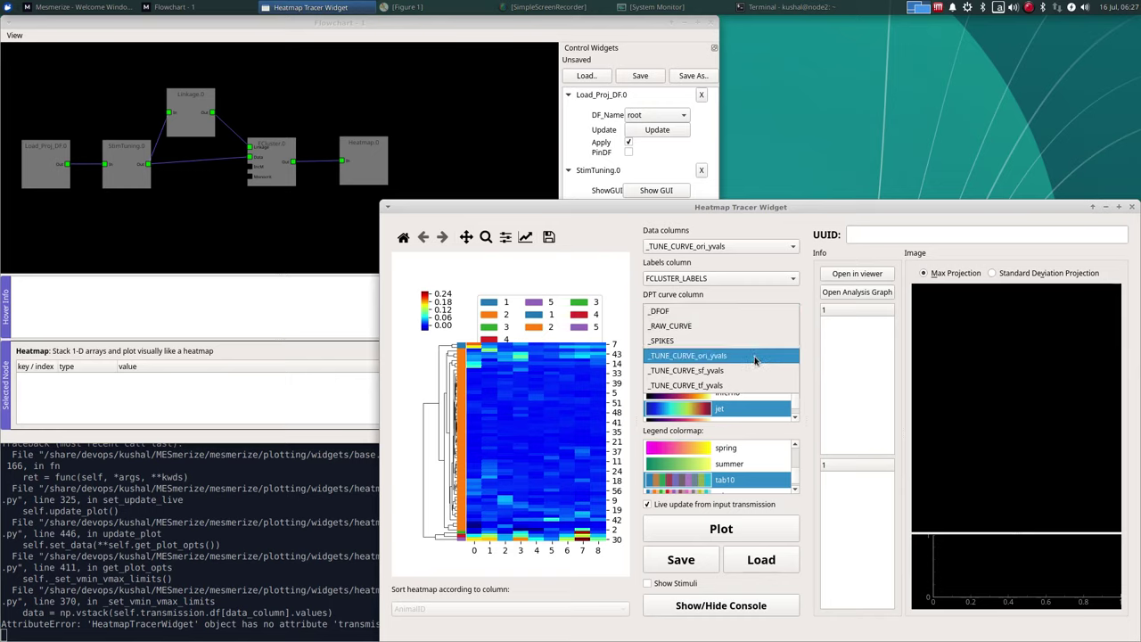
click(755, 361)
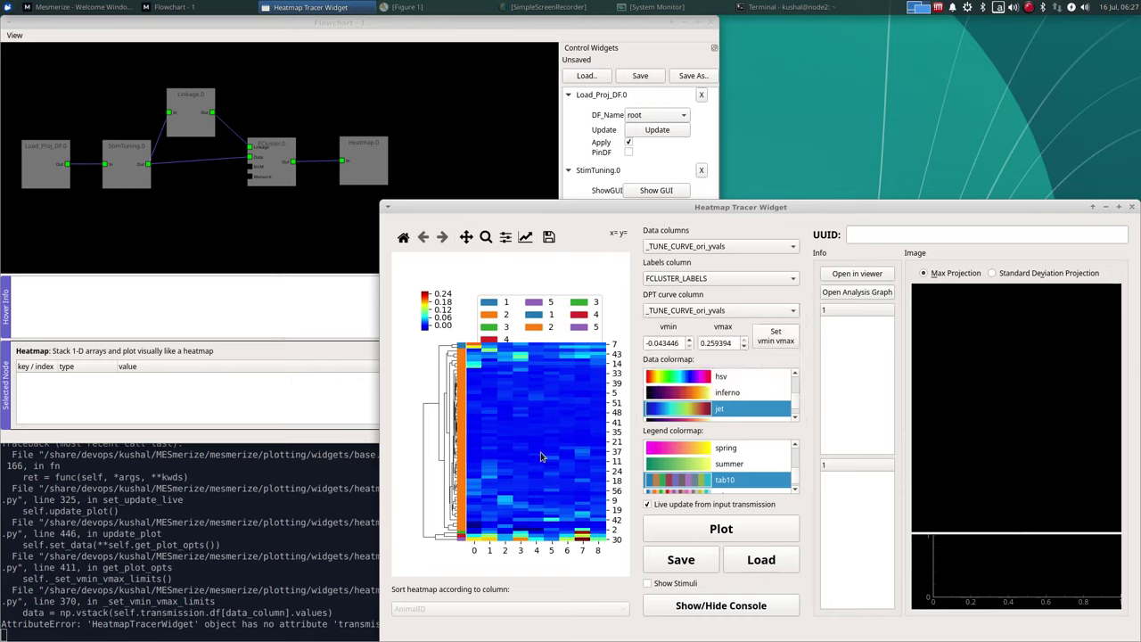
- Enlarge the heatmap window and change FCluster.0's threshold to 10
drag(624, 204, 624, 124)
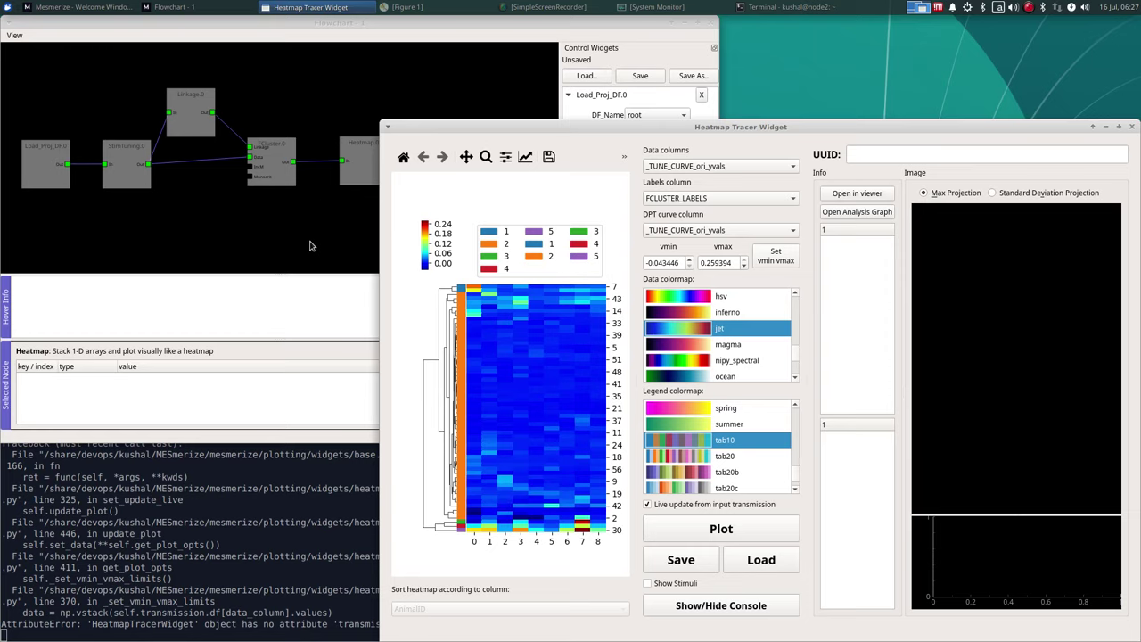
click(272, 165)
drag(667, 327, 560, 318)
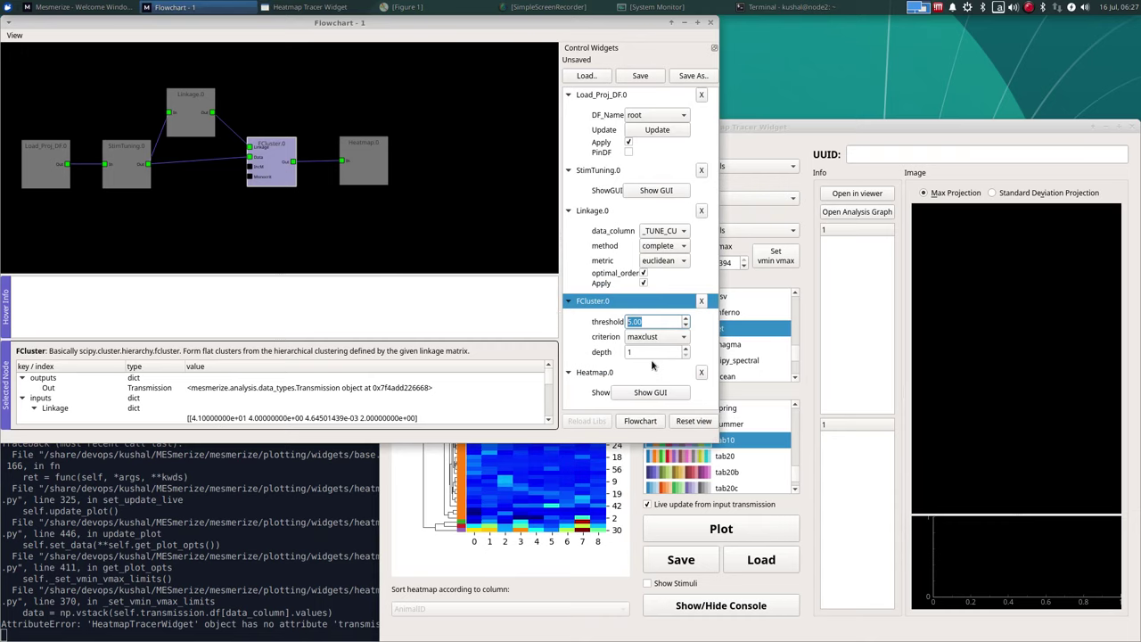
text(10)
click(581, 564)
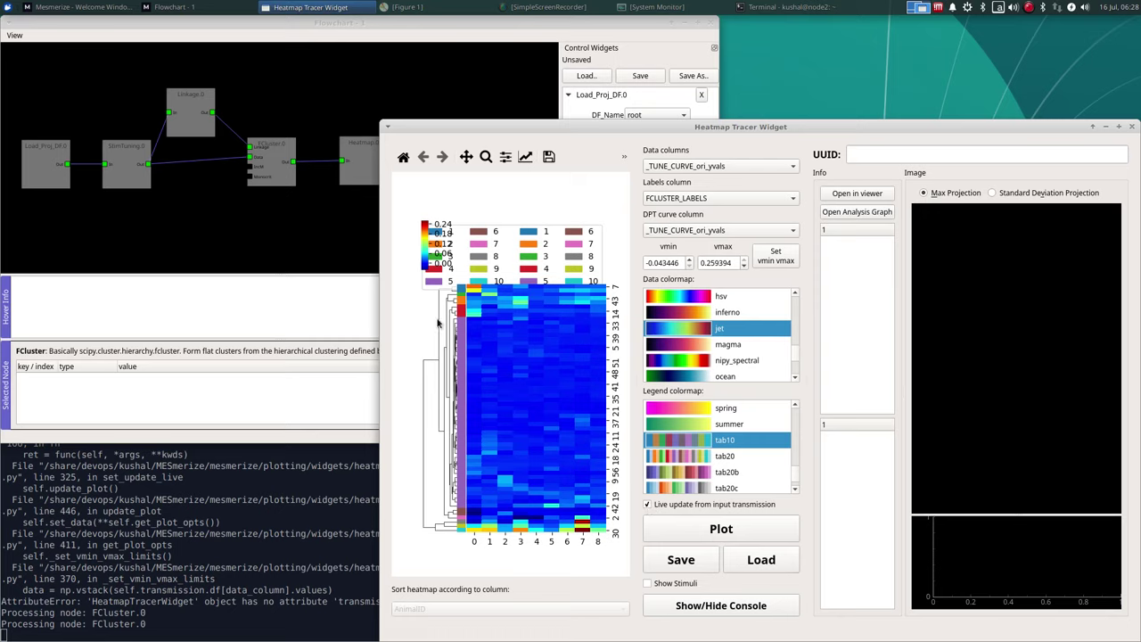
- Reveal the heatmap and inspect cells in its lower rows, from clusters 10, 8 and 5
click(327, 30)
mouse_move(716, 424)
mouse_down()
mouse_move(452, 283)
mouse_move(366, 362)
mouse_up()
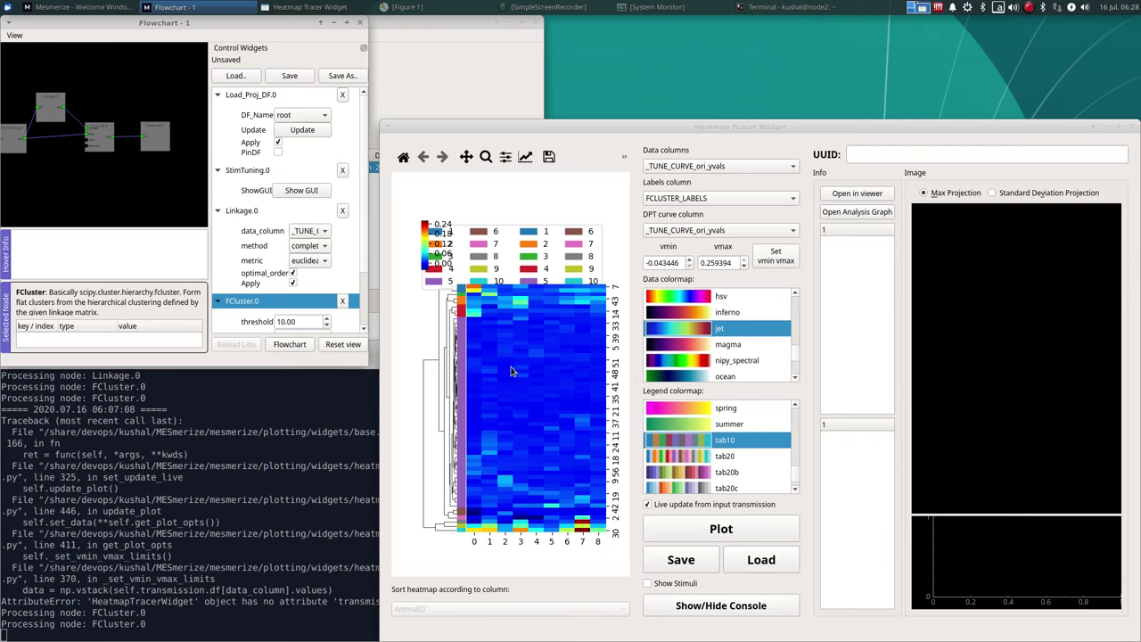
click(491, 532)
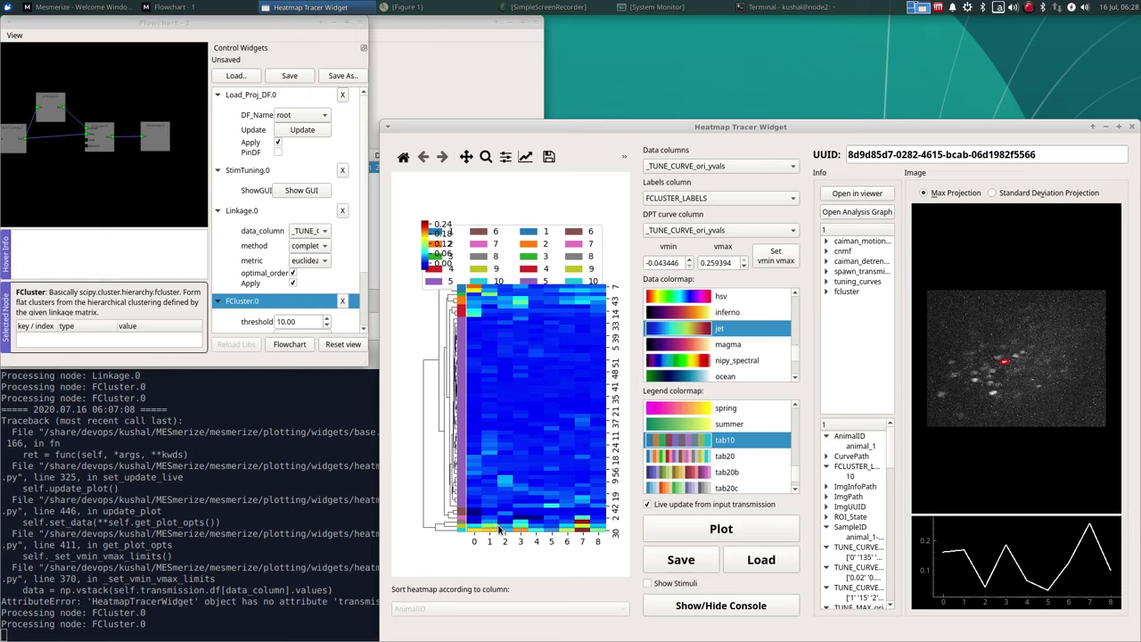
click(499, 529)
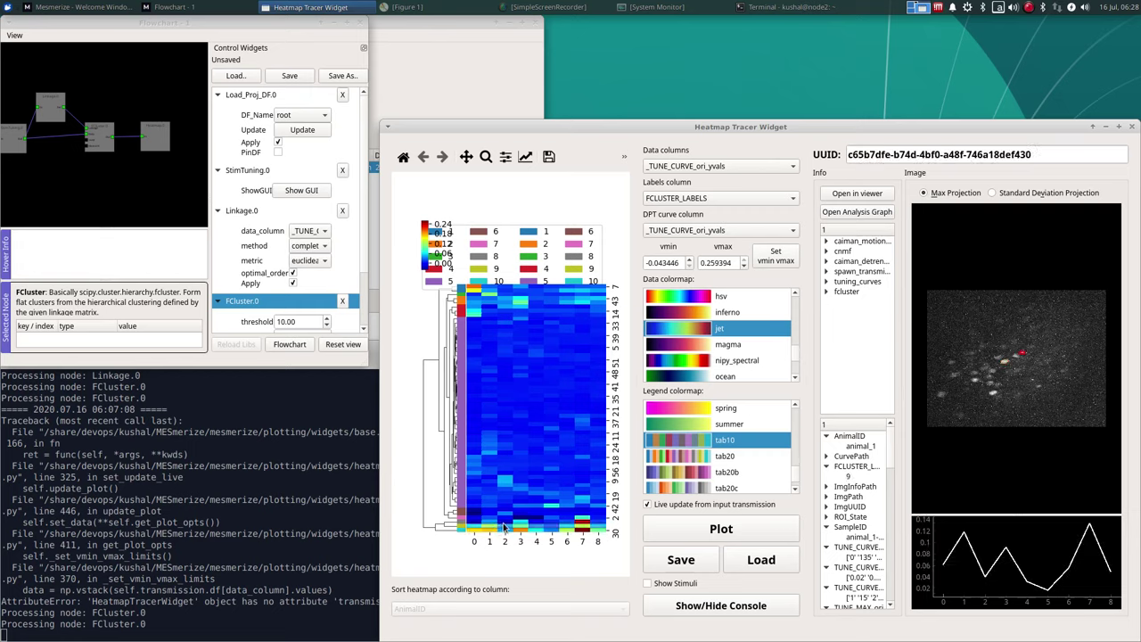
click(502, 532)
click(505, 526)
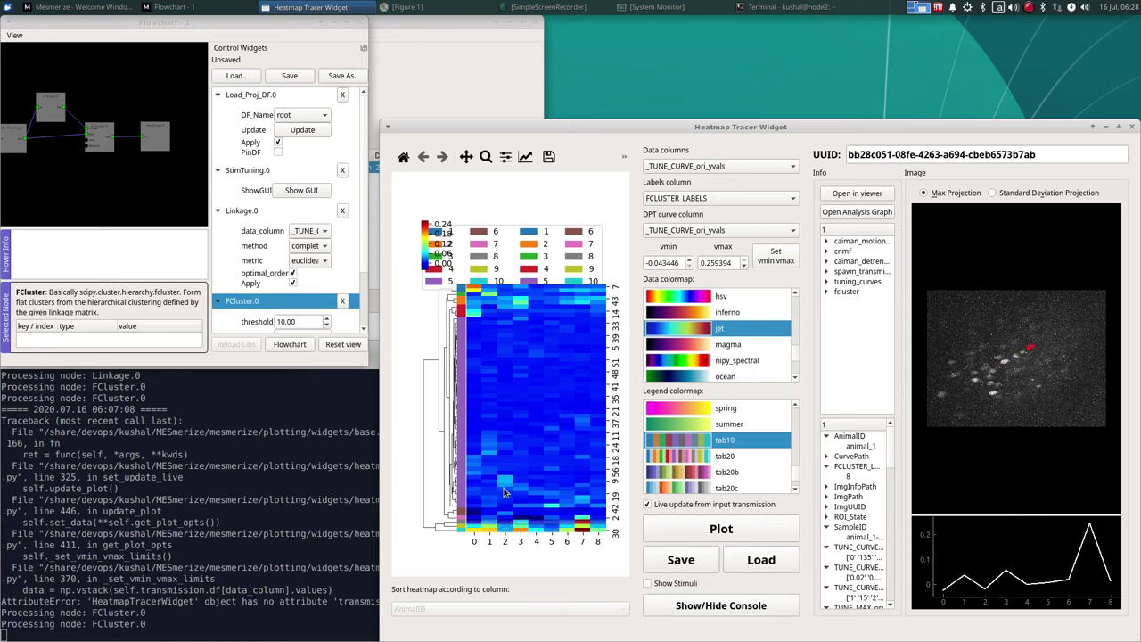
click(505, 489)
click(506, 487)
click(508, 480)
click(508, 480)
- Step through neighbouring rows and inspect cells near the heatmap top, ending on a cluster-4 ROI
key(Down)
key(Down)
key(Down)
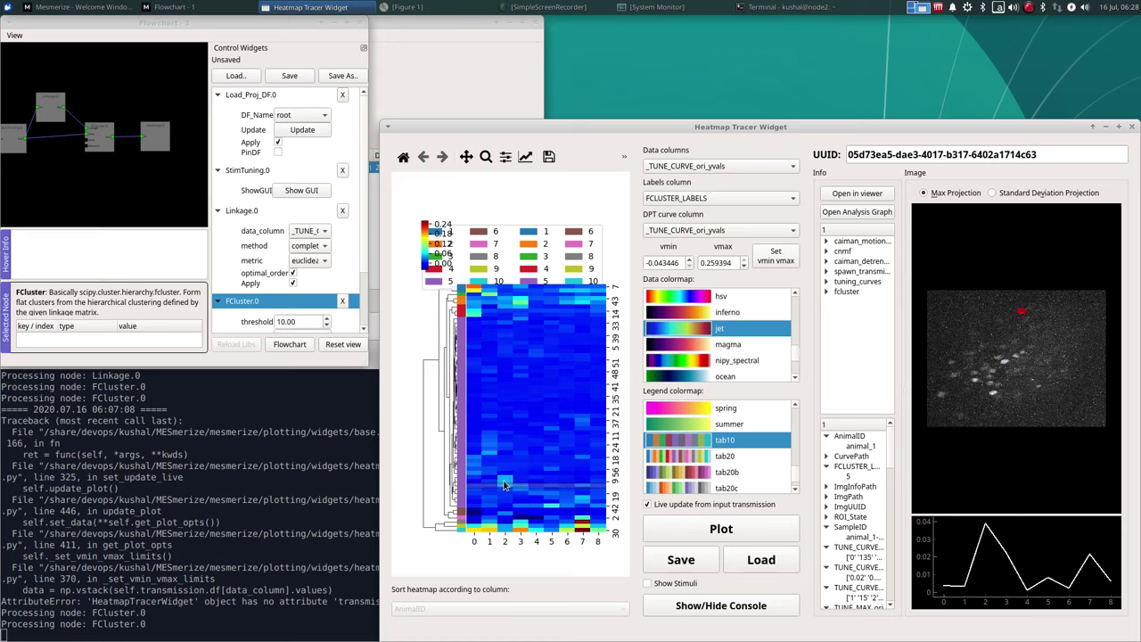
click(496, 458)
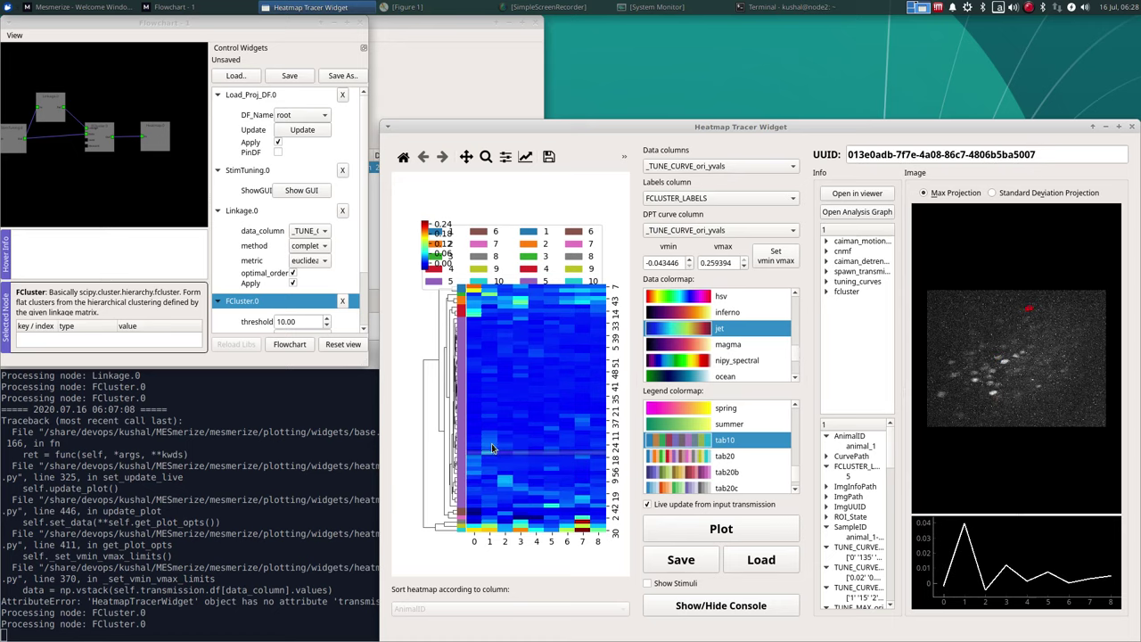
key(Up)
key(Up)
key(Up)
key(Up)
key(Up)
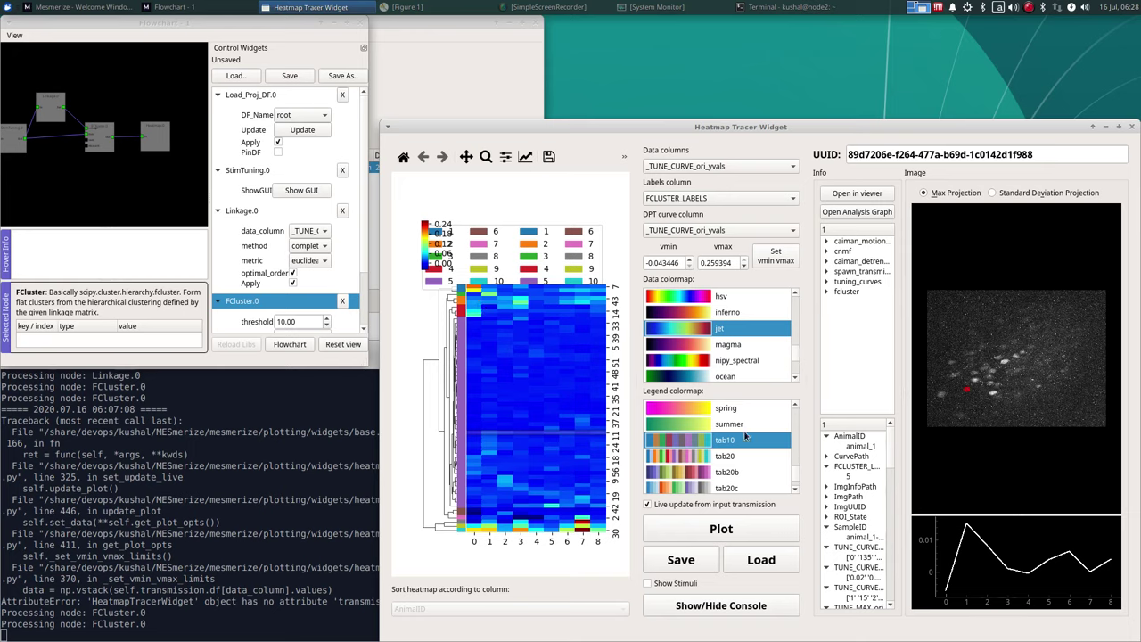
click(486, 321)
click(486, 321)
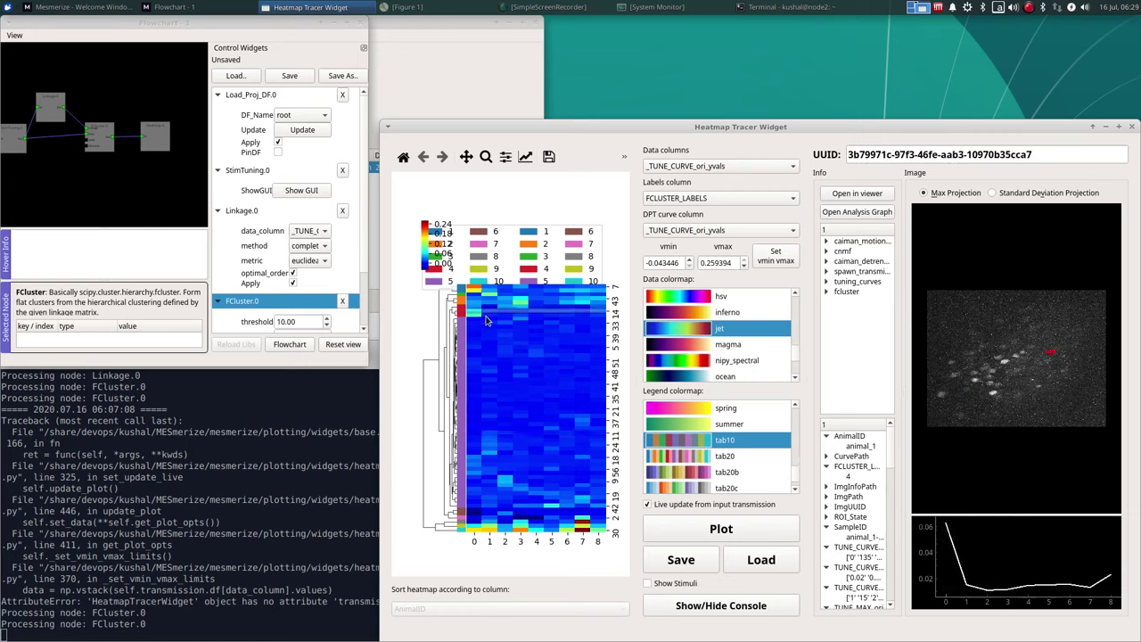
click(486, 321)
click(486, 321)
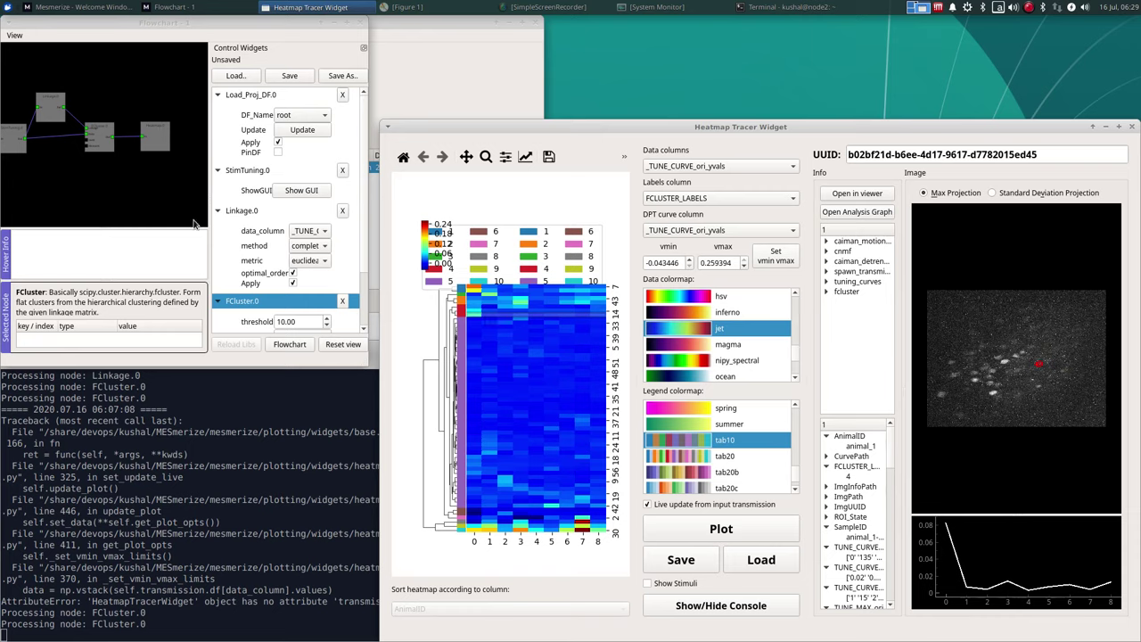
- Set Linkage data_column, heatmap Data columns and DPT curve column to _TUNE_CURVE_sf_yvals
drag(210, 260, 150, 264)
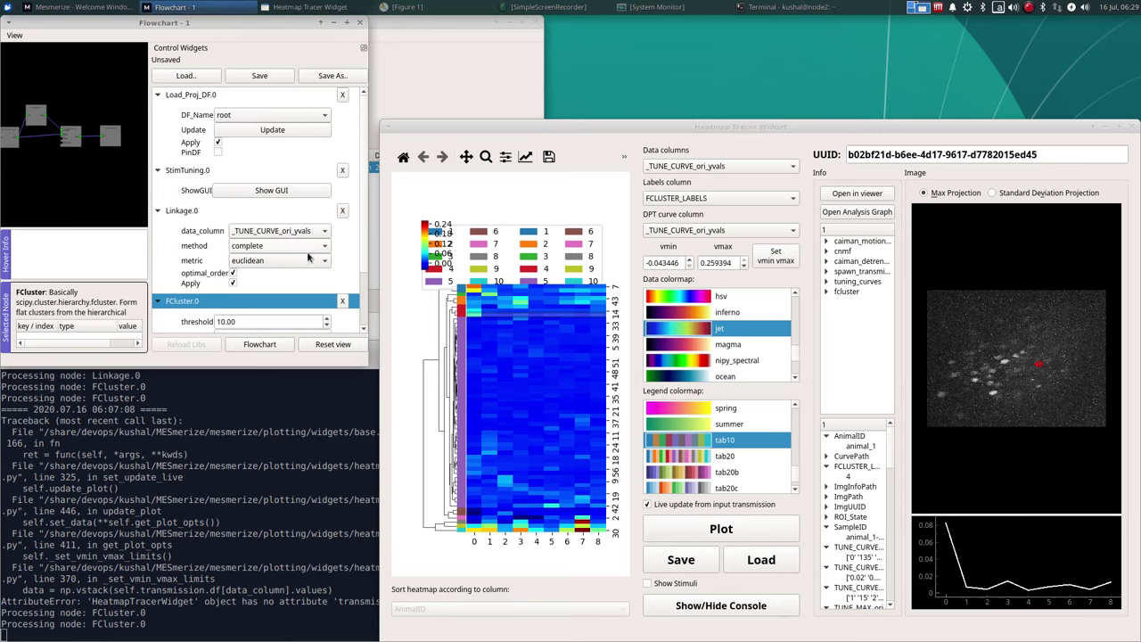
click(274, 236)
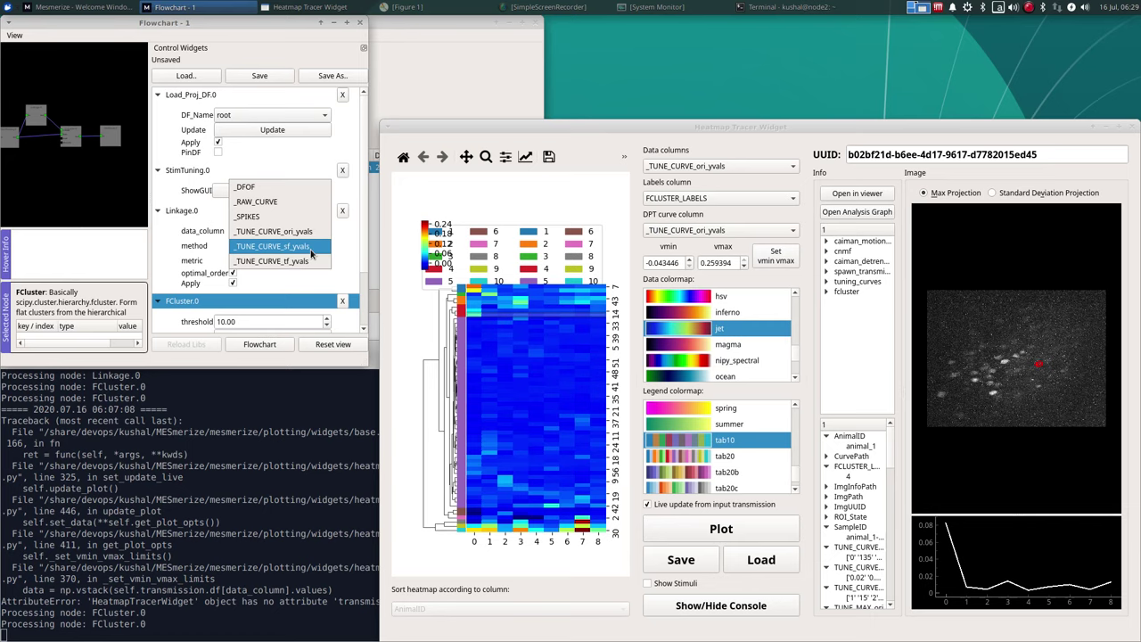
click(311, 255)
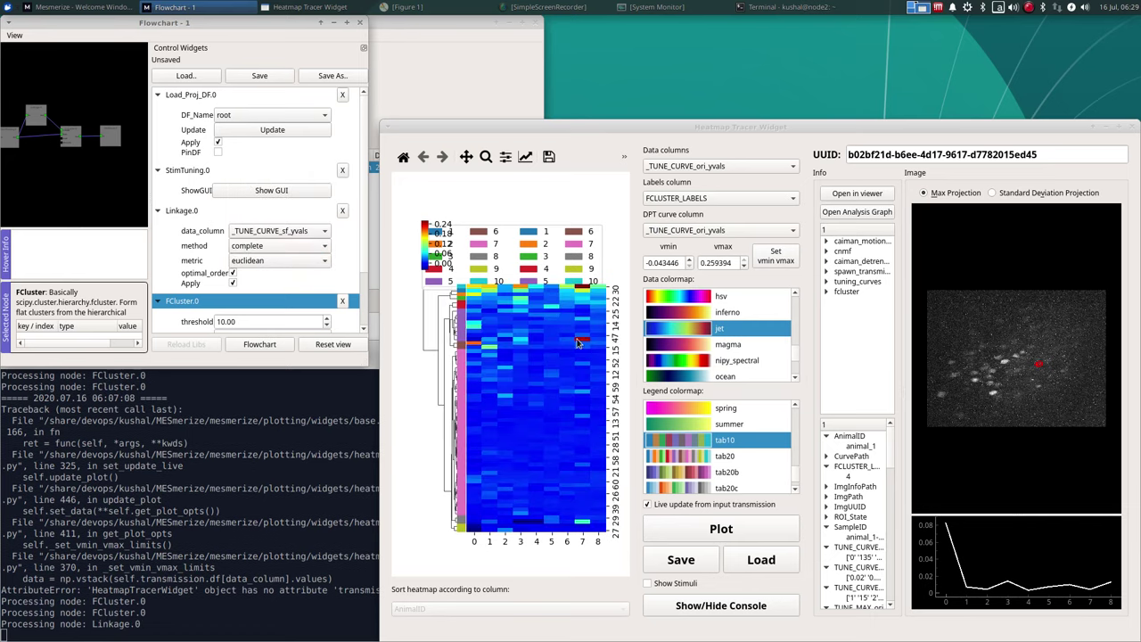
click(748, 167)
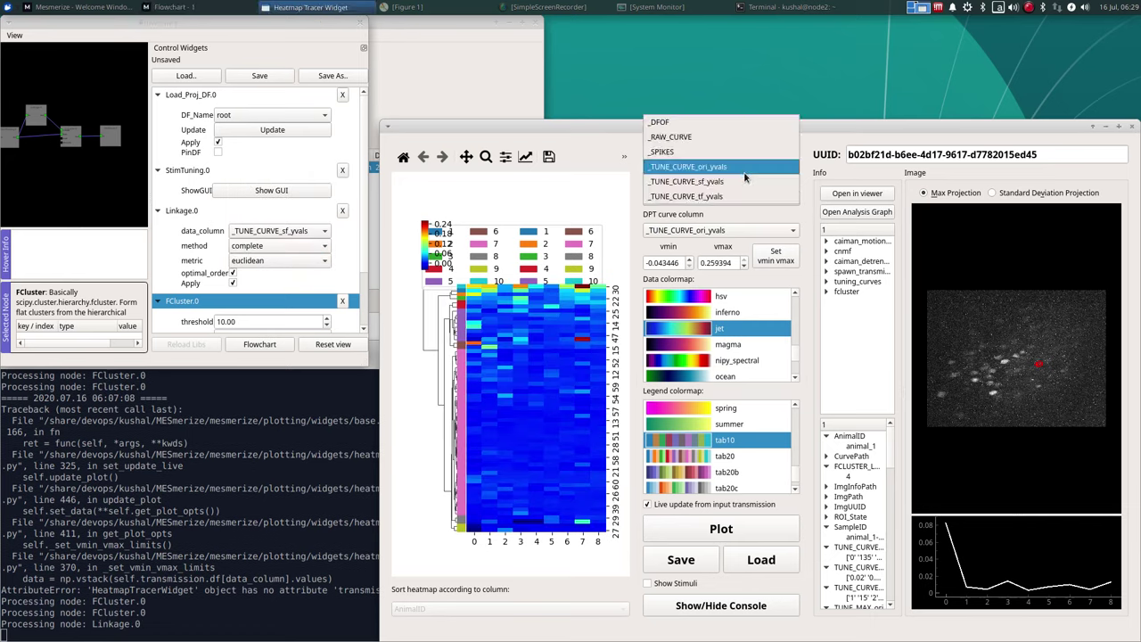
click(745, 181)
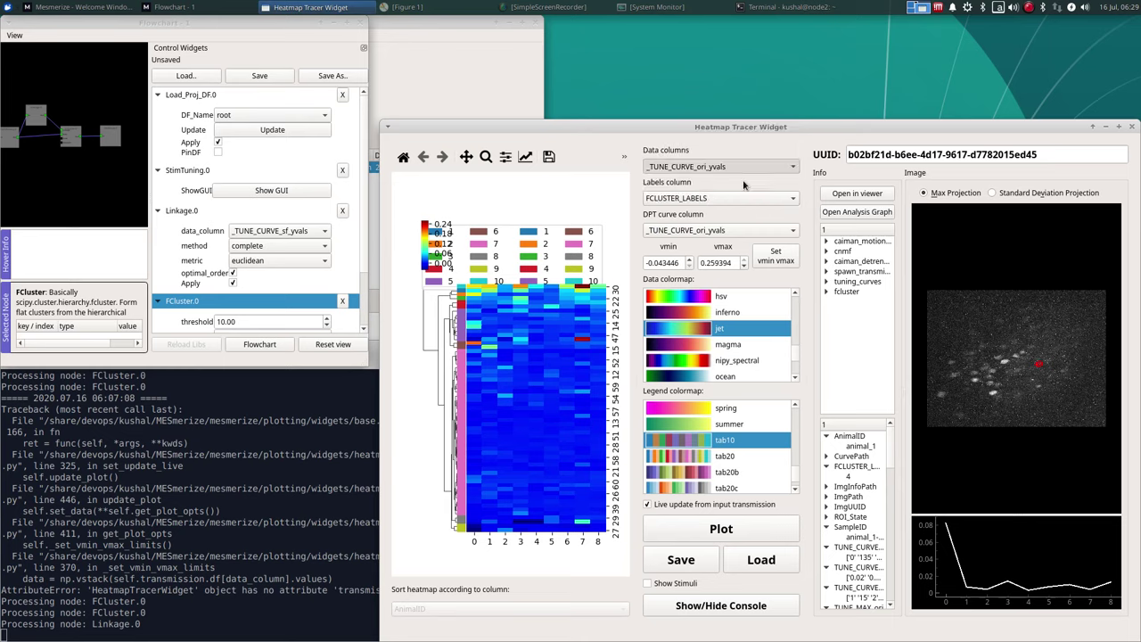
click(697, 233)
click(691, 246)
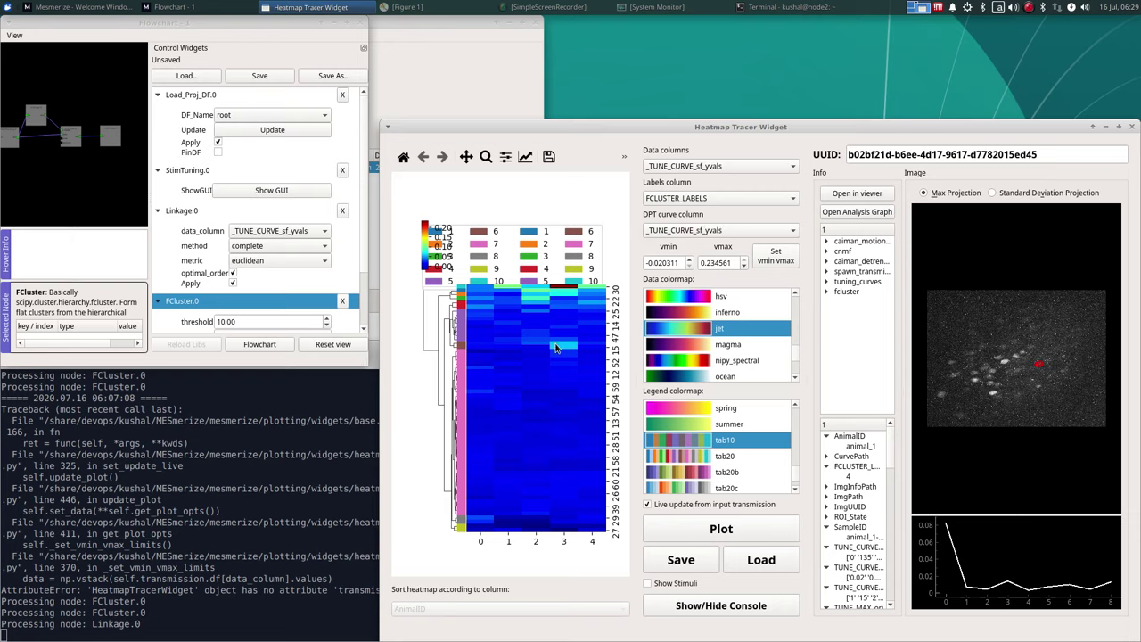
- Inspect a few cells' ROI locations and spatial-frequency curves, ending on a cluster-6 ROI
click(555, 349)
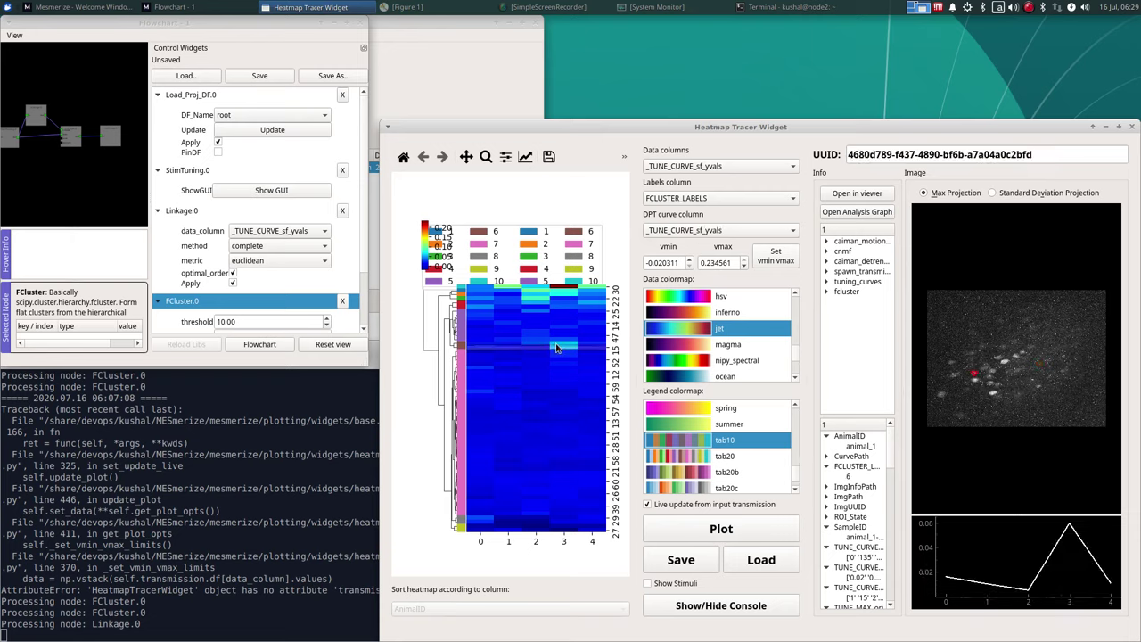
click(555, 349)
click(542, 356)
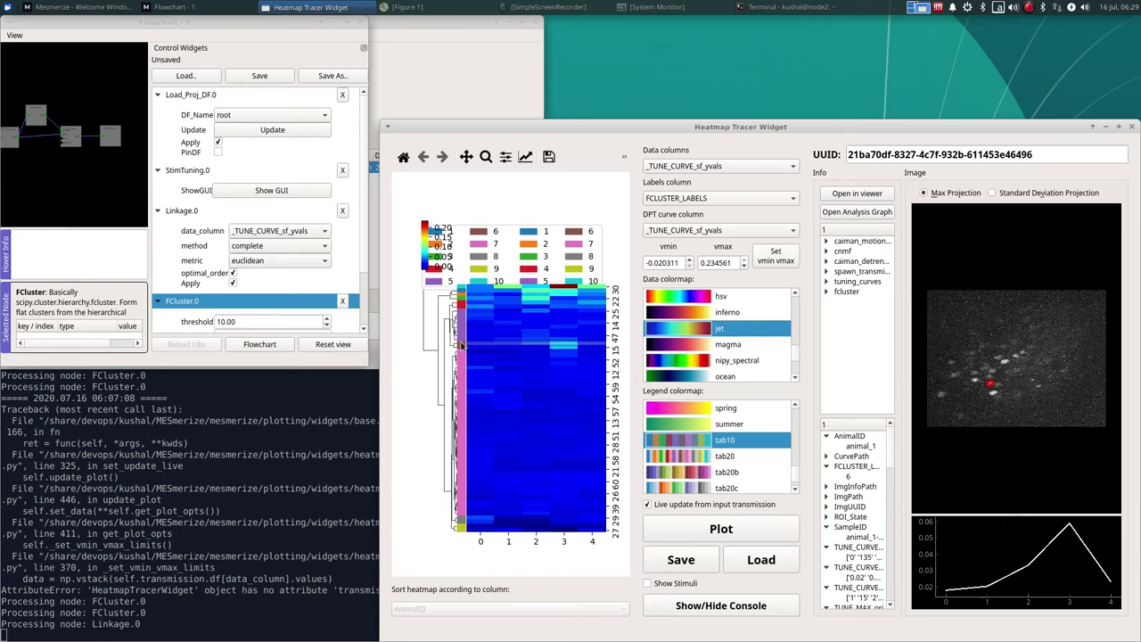
click(299, 234)
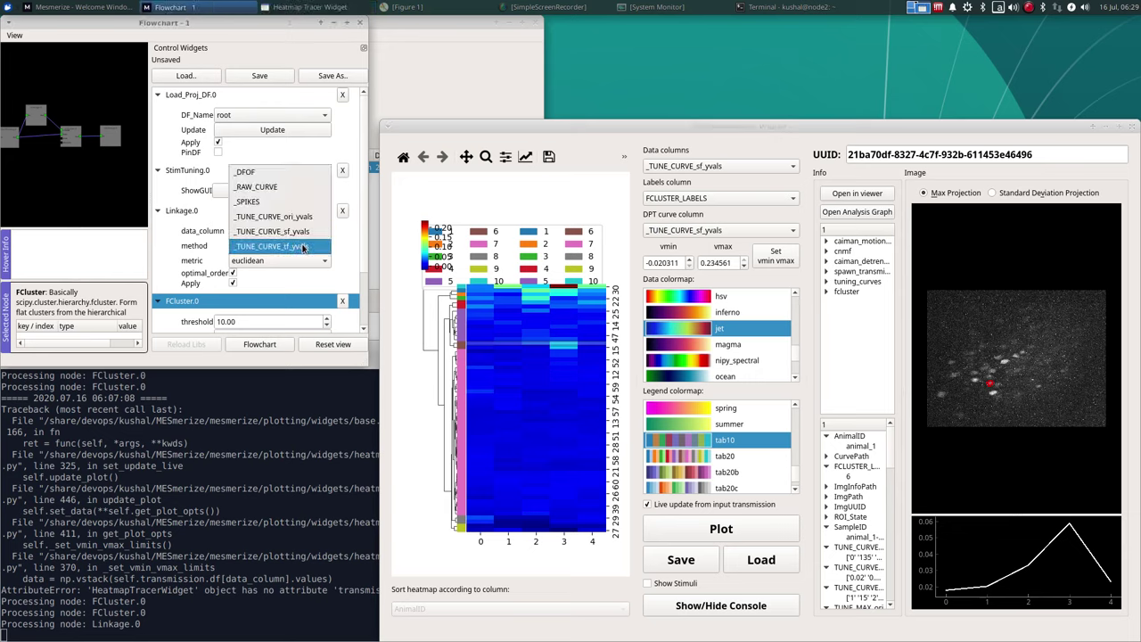
- Set Linkage data_column, heatmap Data columns and DPT curve column to _TUNE_CURVE_tf_yvals
click(304, 247)
click(700, 168)
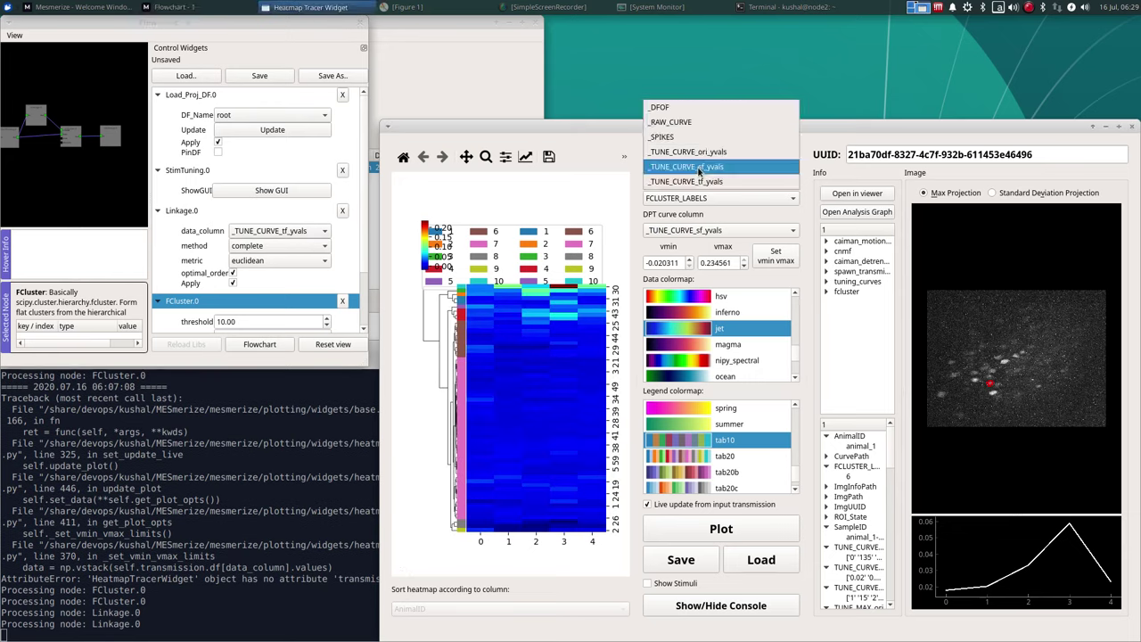
click(700, 181)
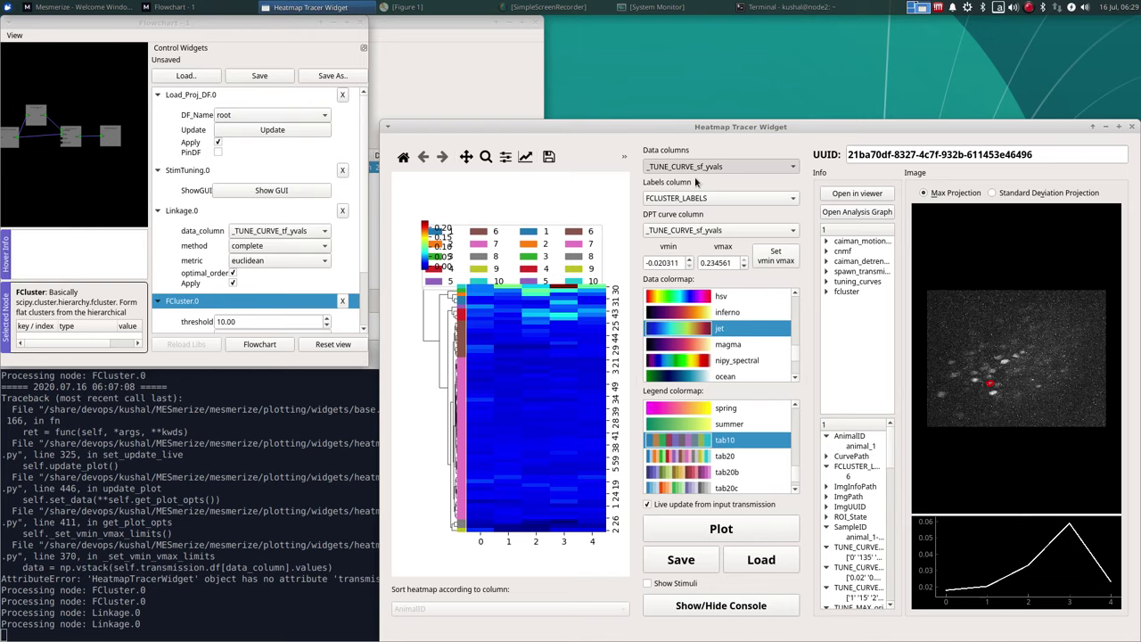
click(723, 229)
click(705, 249)
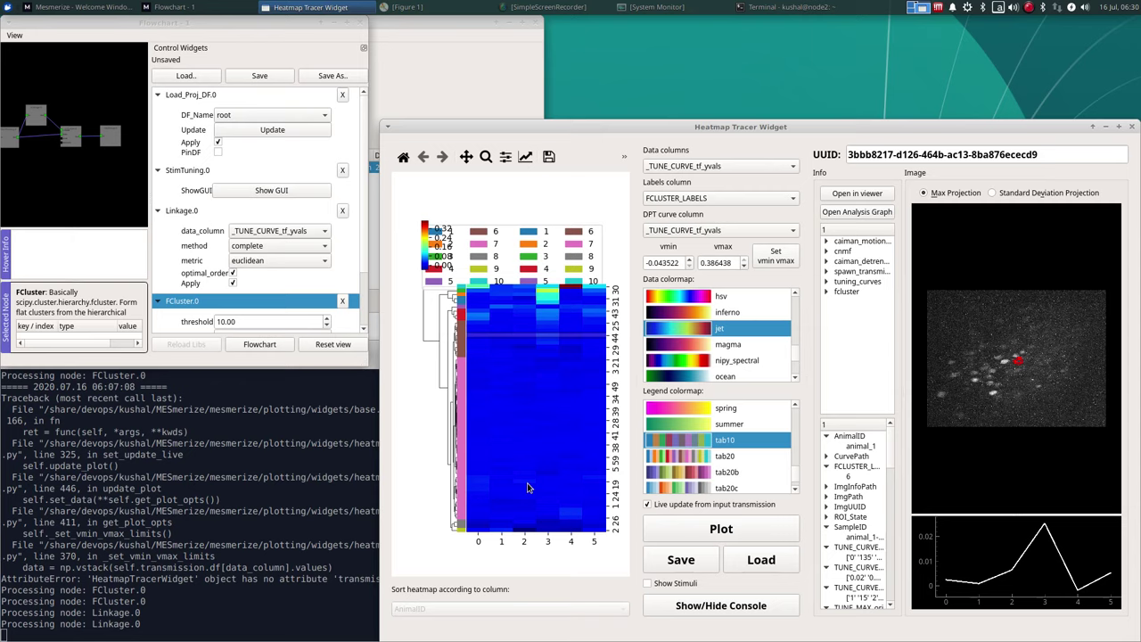
- Inspect several cells' ROI locations and temporal-frequency curves from clusters 7 and 6
click(536, 485)
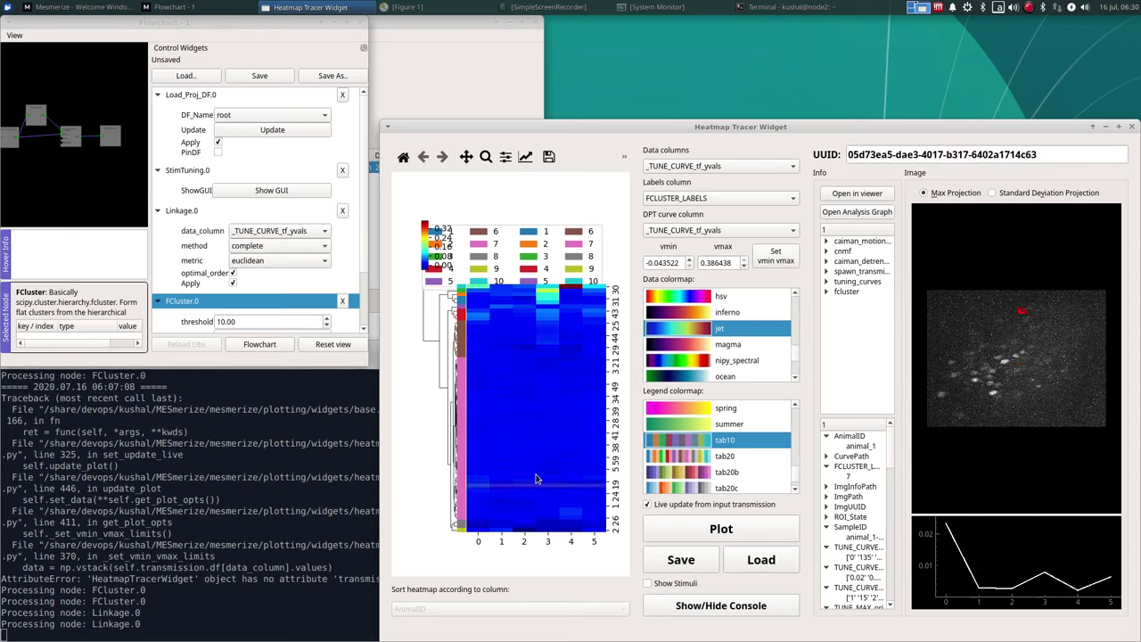
click(535, 478)
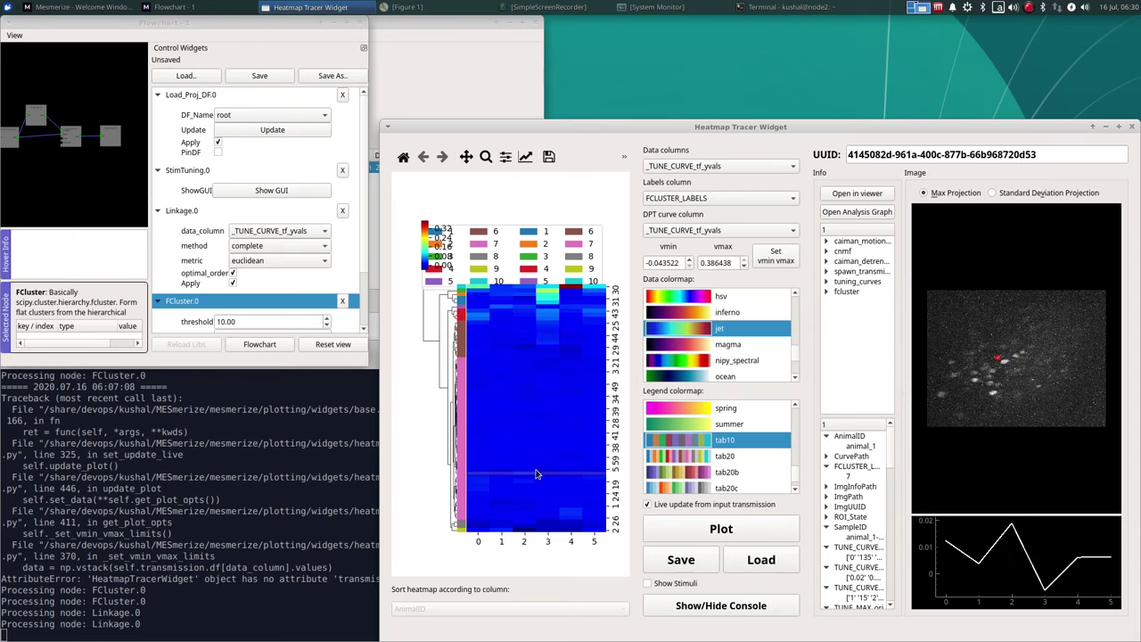
click(542, 454)
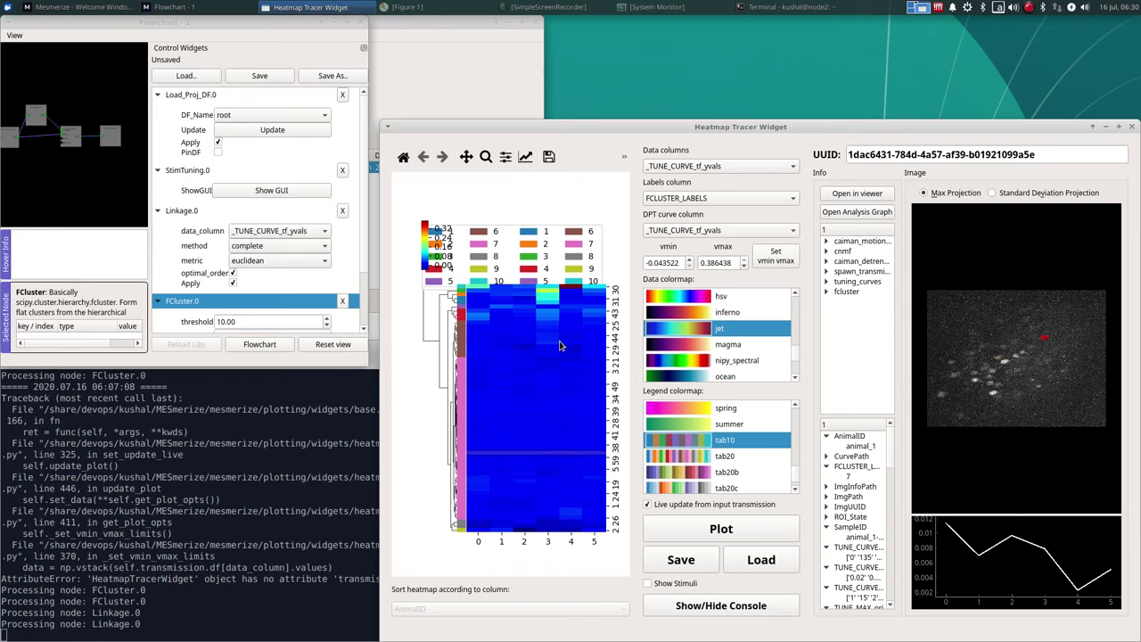
click(558, 347)
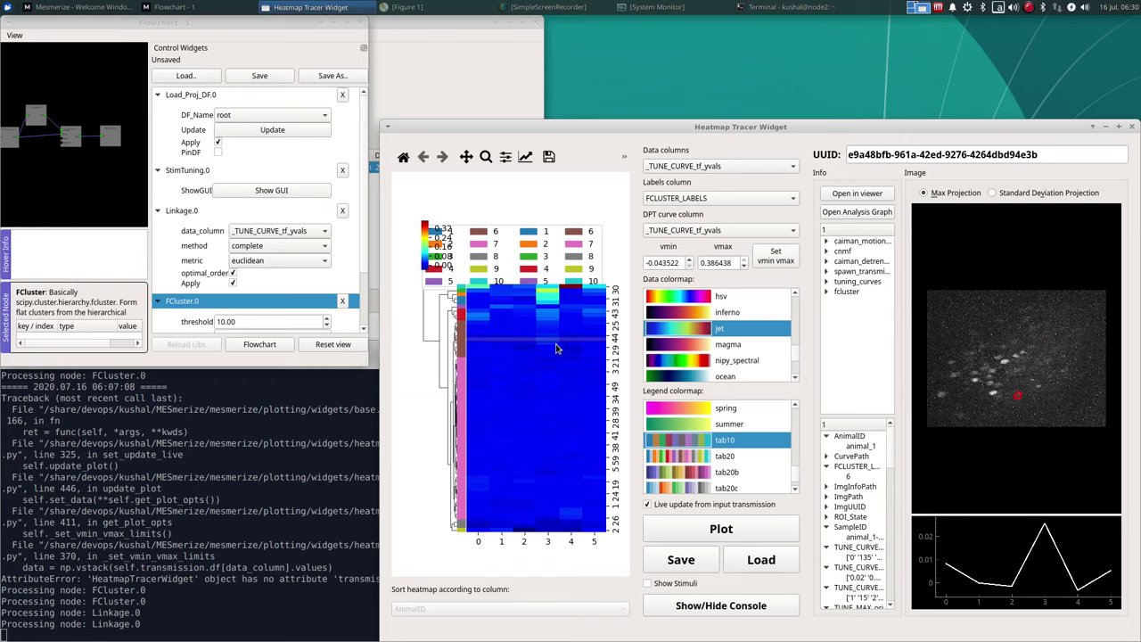
click(553, 344)
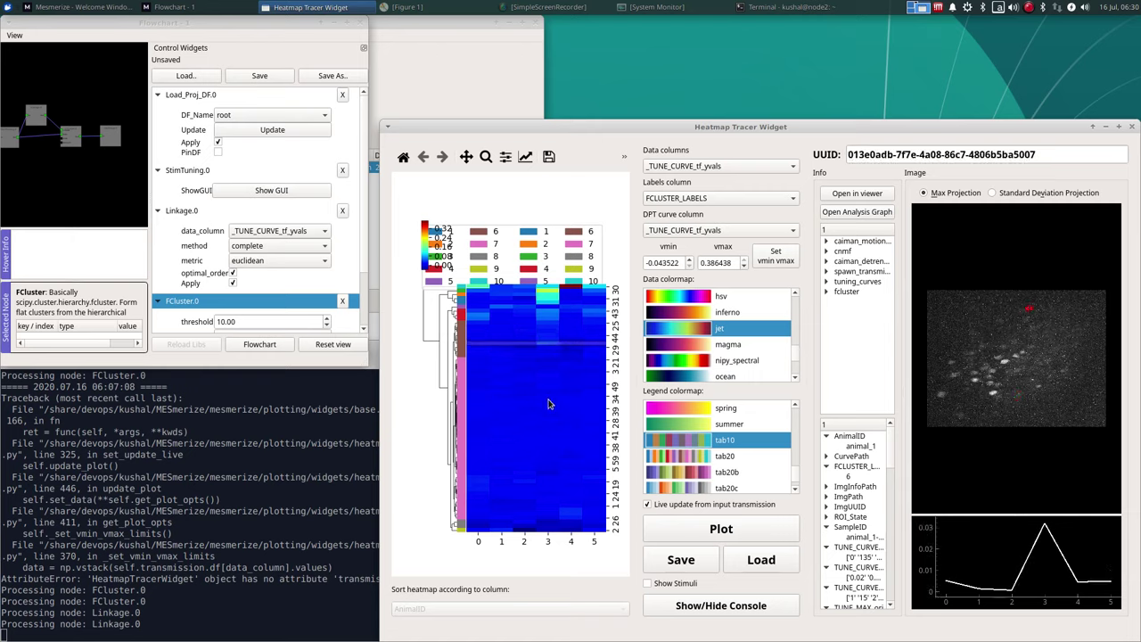
- Pan the node graph slightly and drag the Heatmap Tracer splitter right to widen the plot
drag(77, 196, 103, 201)
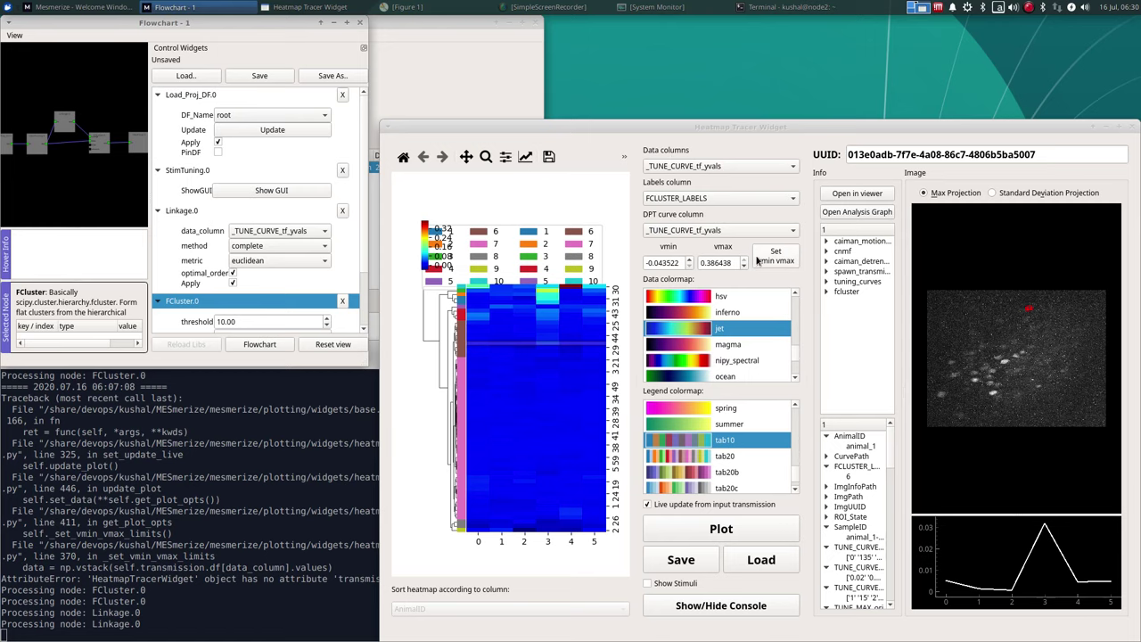
drag(639, 291, 697, 289)
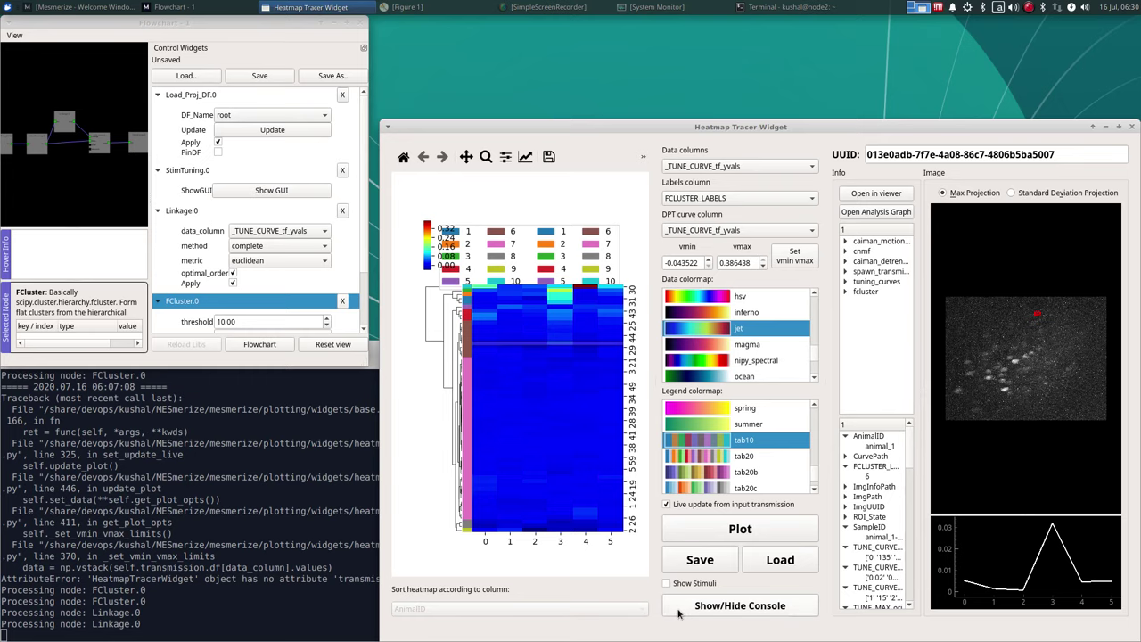
- Save the temporal-frequency heatmap as hier_tune_tf inside the project's plots folder
click(701, 560)
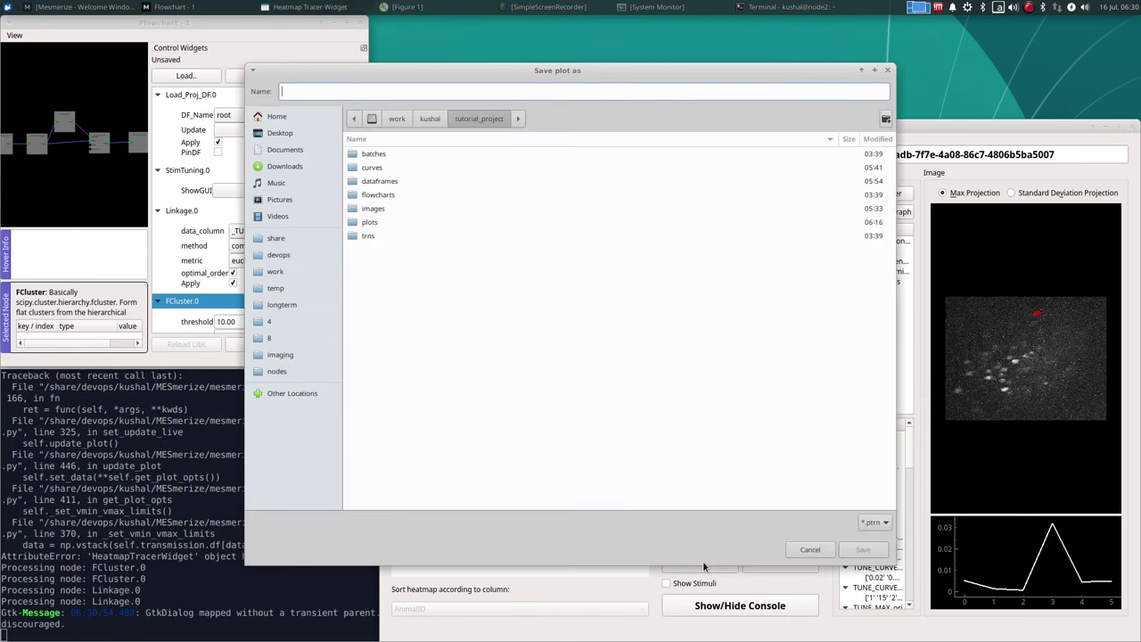
double_click(379, 222)
drag(643, 70, 373, 141)
text(hier_tune_tf)
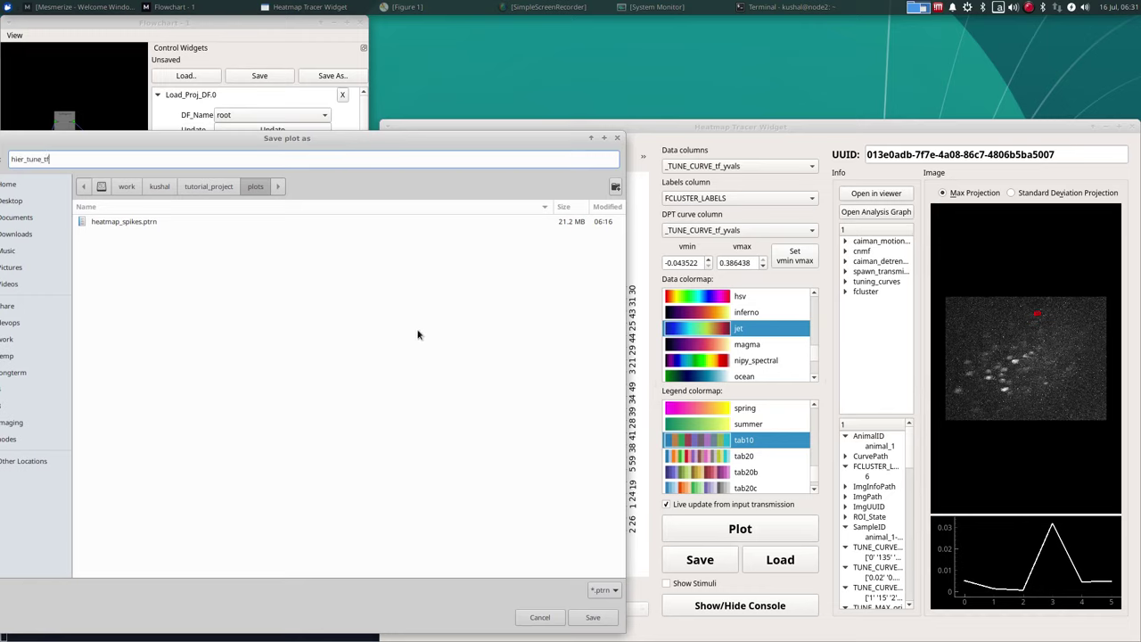
click(610, 618)
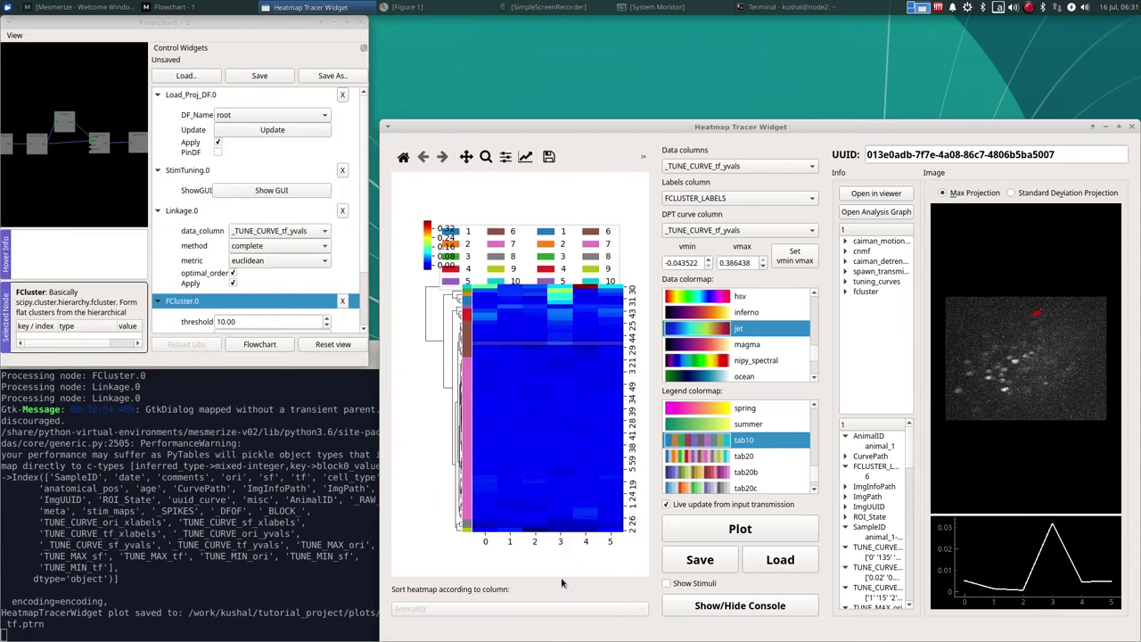
- Close the heatmap tracer and enlarge the flowchart window to show the whole graph
click(1132, 126)
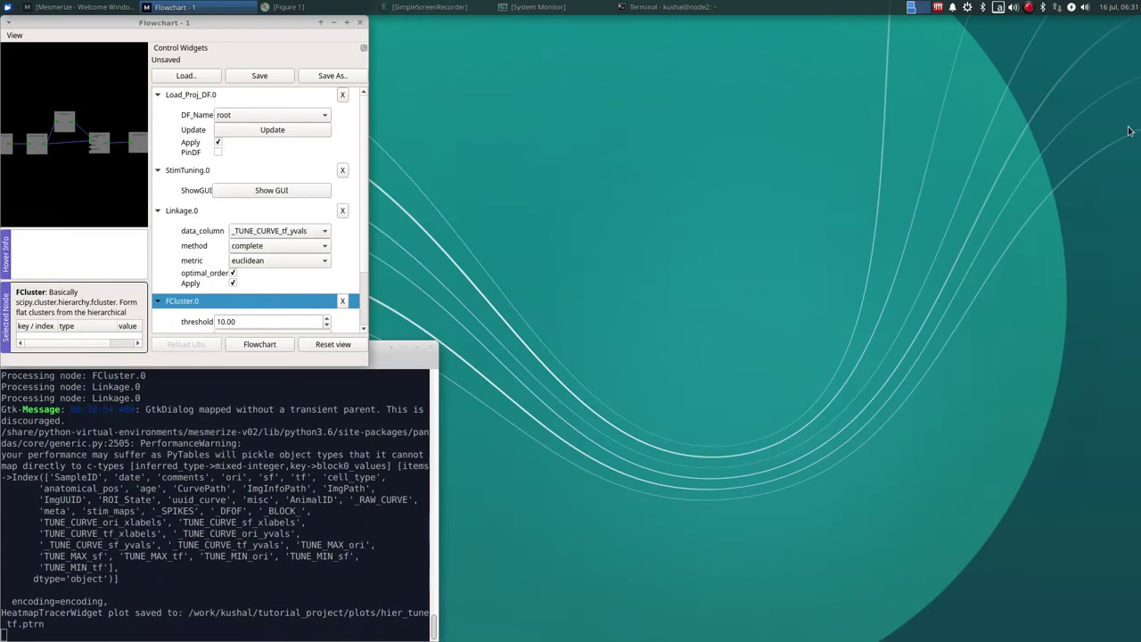
drag(126, 22, 330, 53)
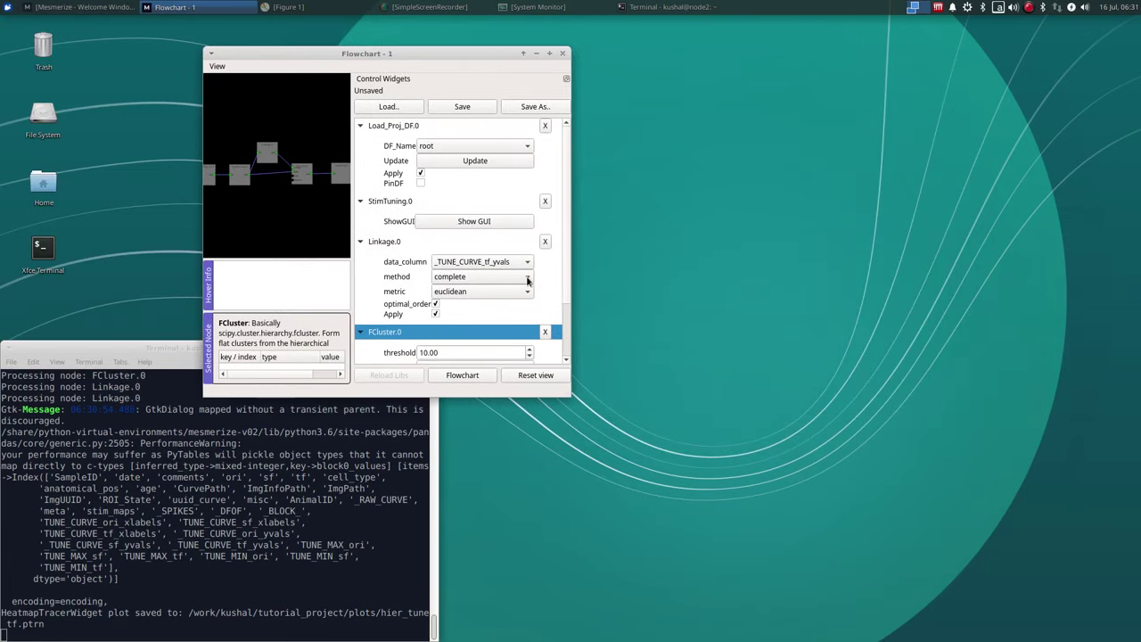
drag(567, 383, 1053, 452)
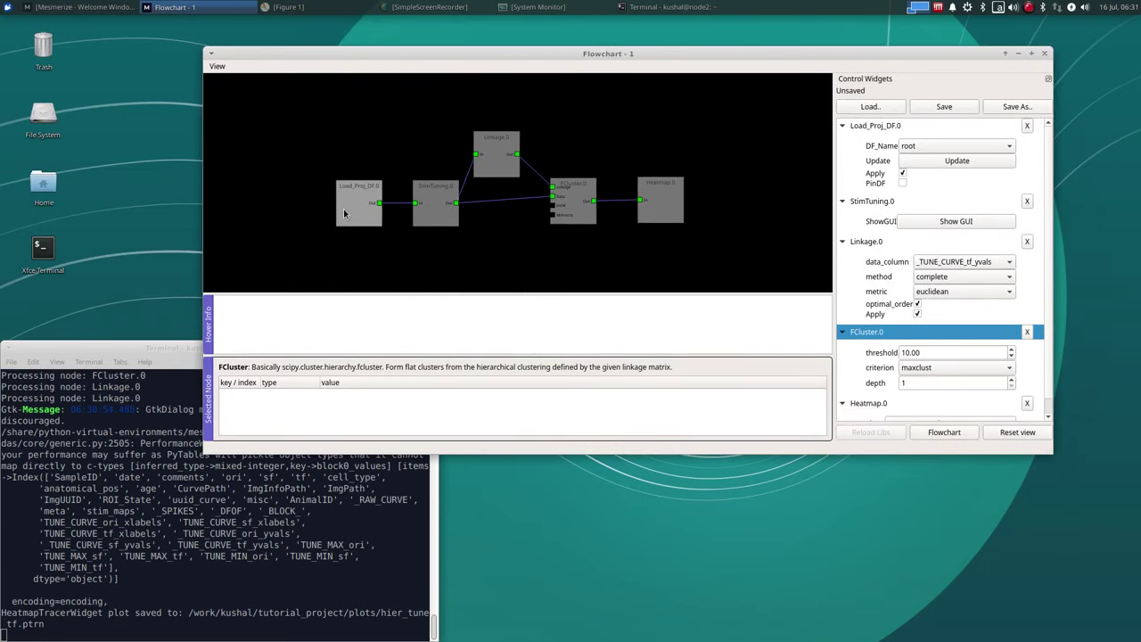
- Reopen the saved hier_tune_tf plot to check it, then move the Heatmap node above FCluster
click(107, 6)
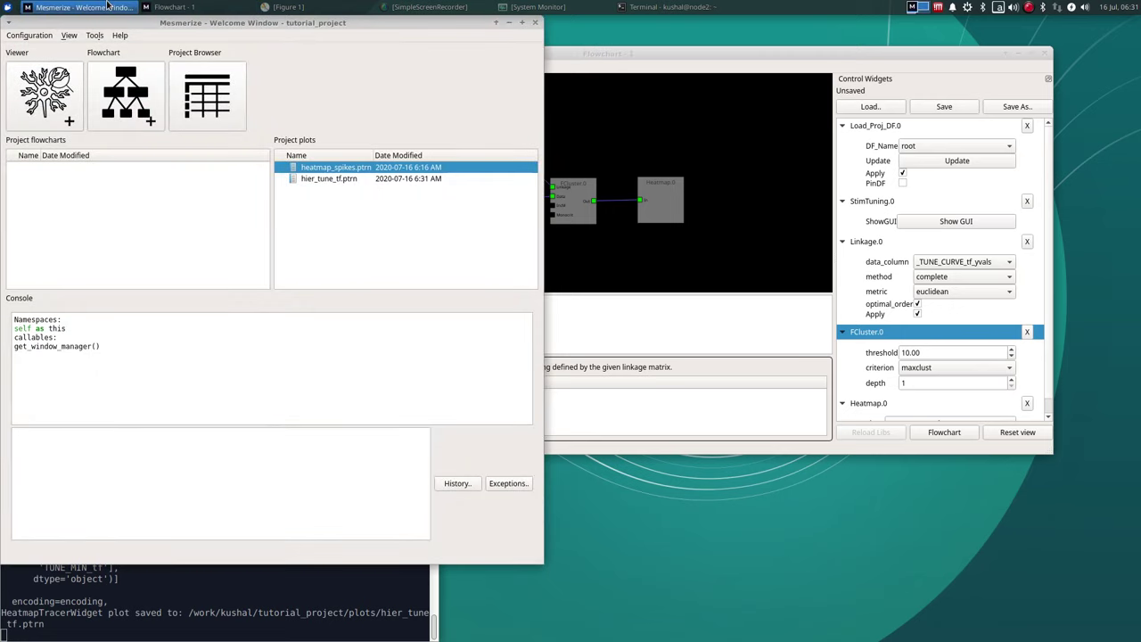
click(389, 180)
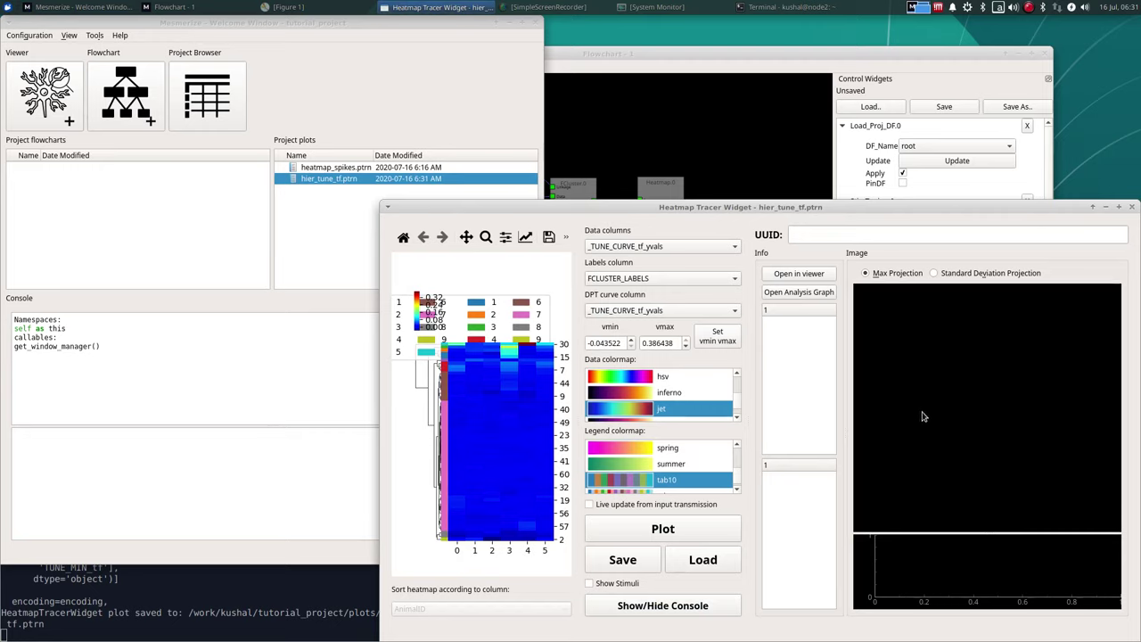
click(1132, 207)
click(676, 191)
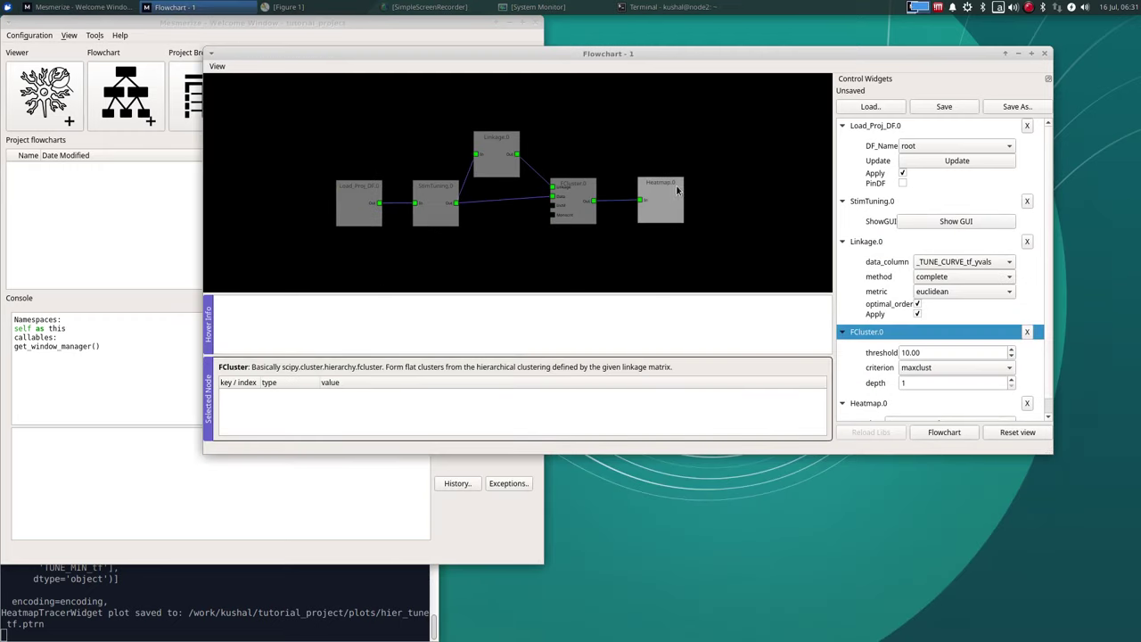
drag(675, 191, 662, 122)
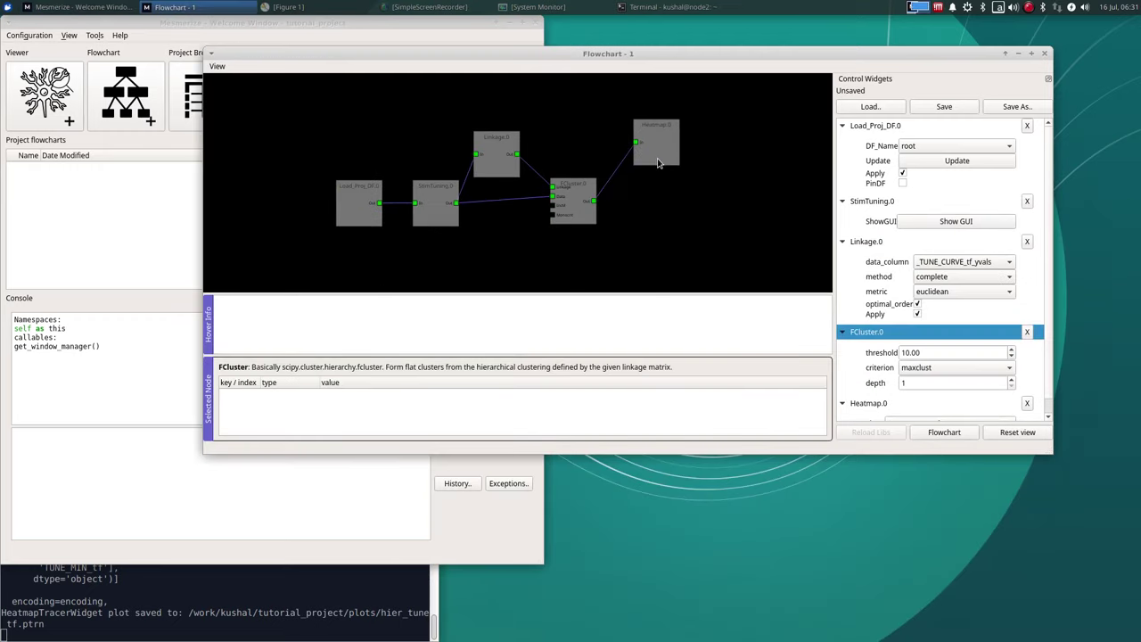
- Add a PCA node and connect FCluster.0's output to its input
right_click(627, 216)
mouse_move(660, 219)
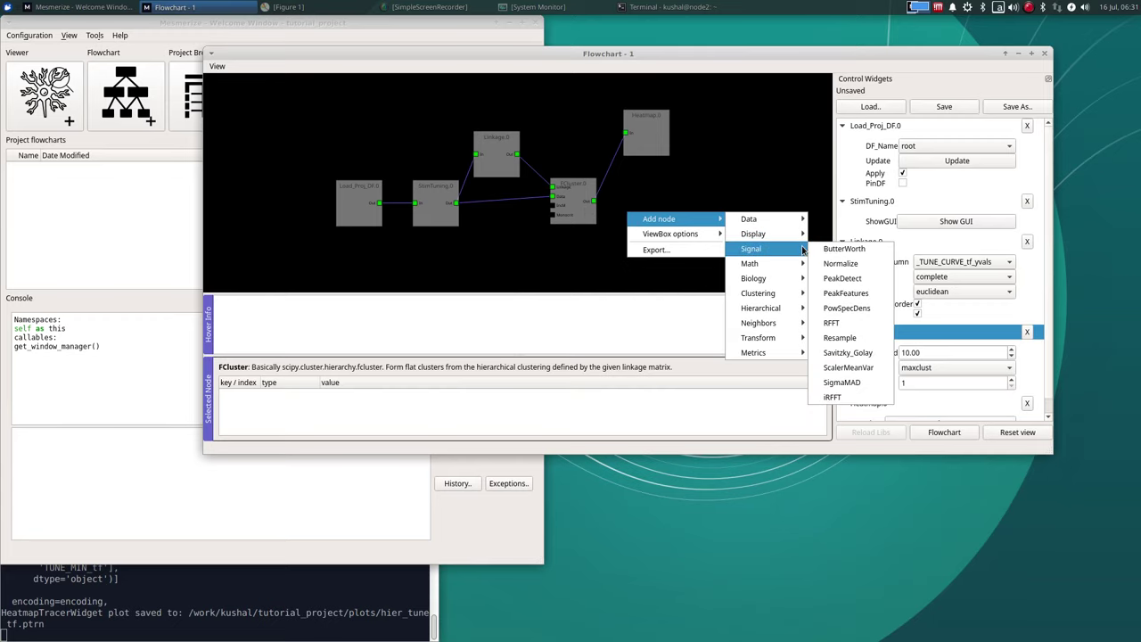
mouse_move(759, 322)
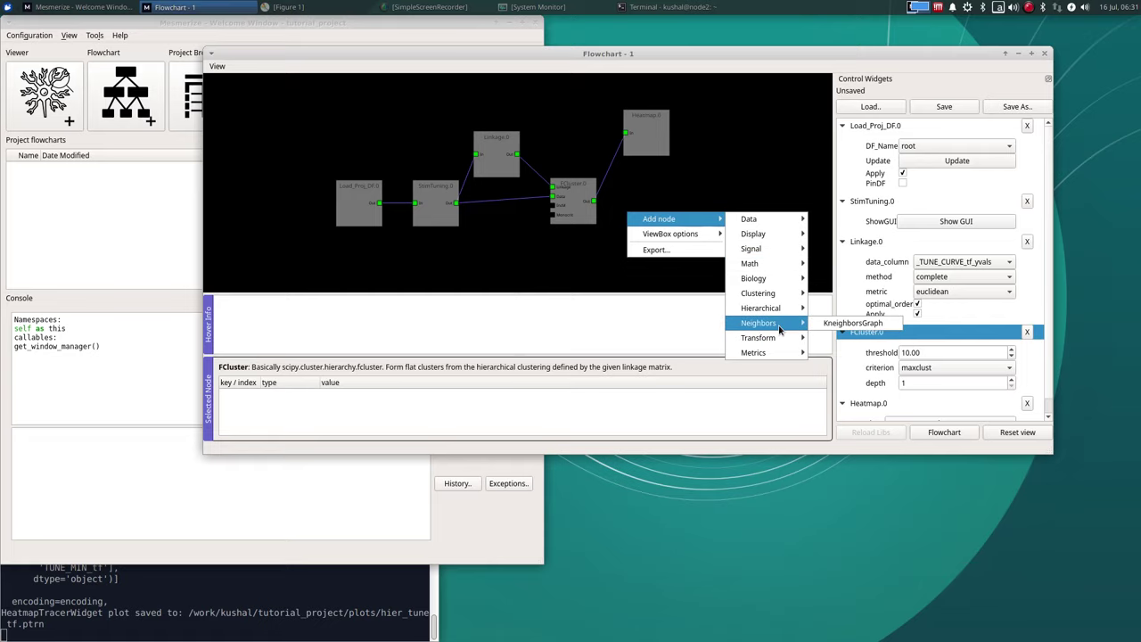
click(847, 373)
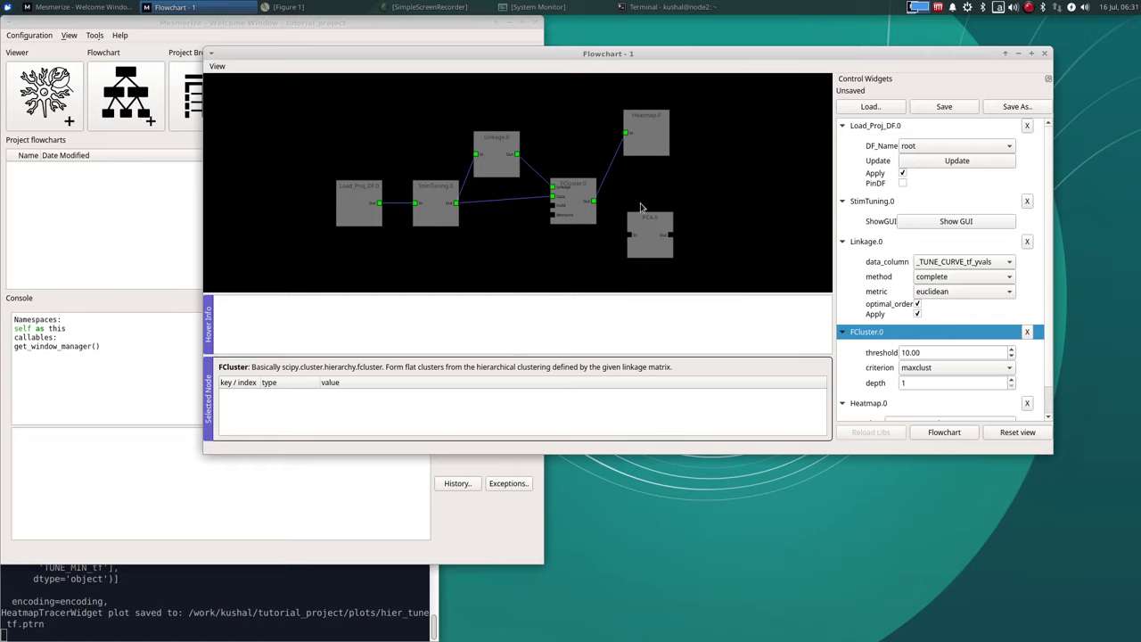
drag(594, 206, 631, 239)
drag(669, 234, 531, 230)
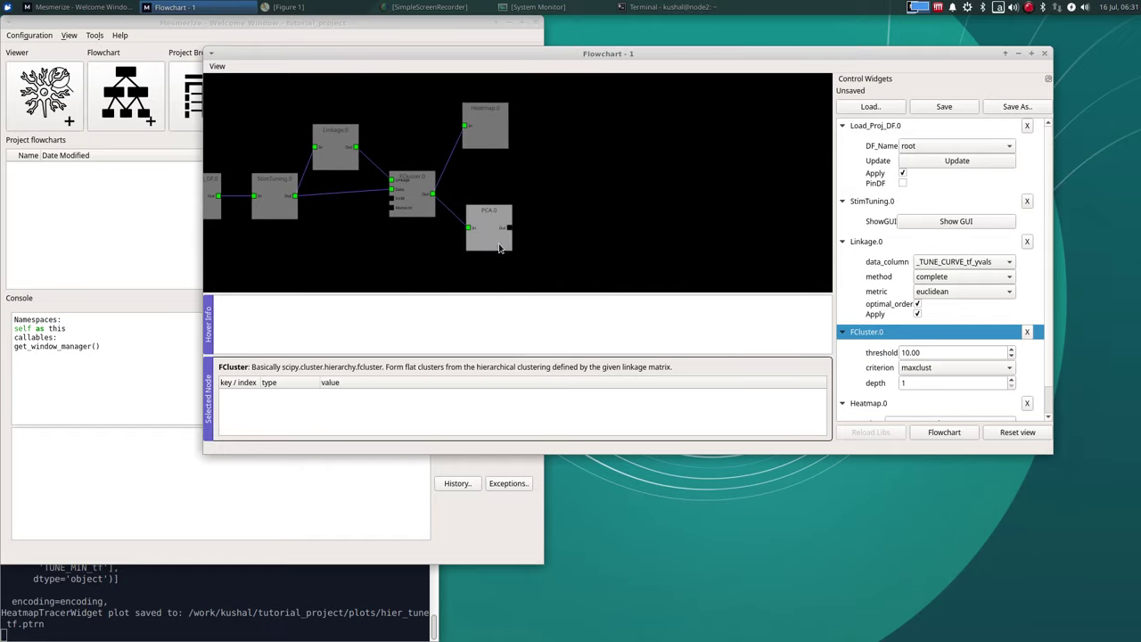
- Set the PCA data_column to _TUNE_CURVE_tf_yvals and apply the computation
click(498, 250)
scroll(883, 415, down, 3)
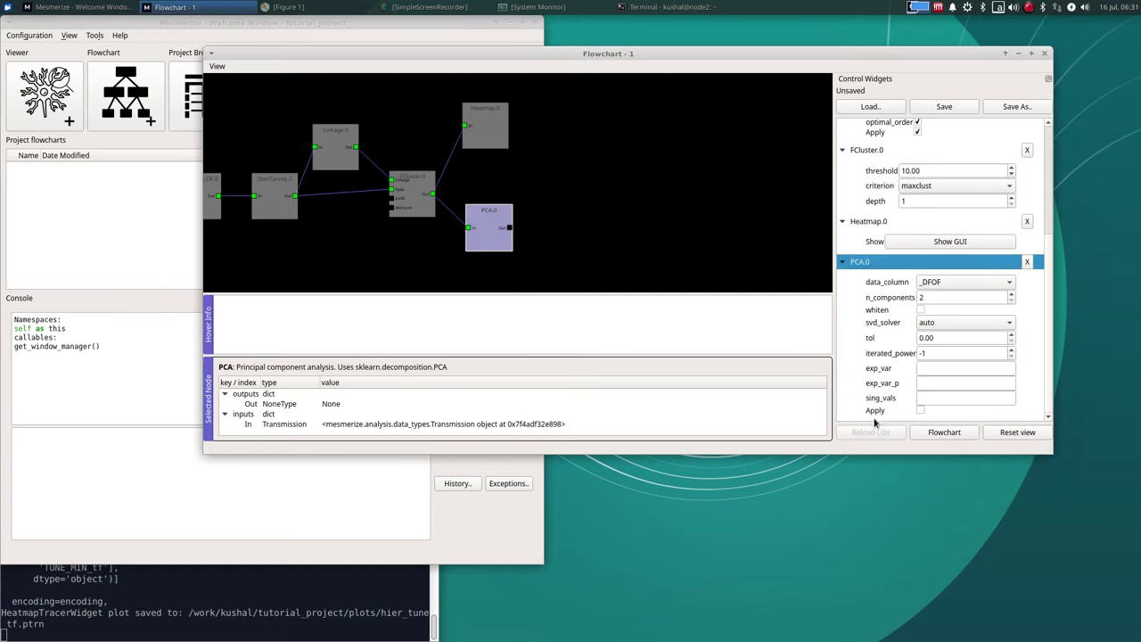
click(963, 287)
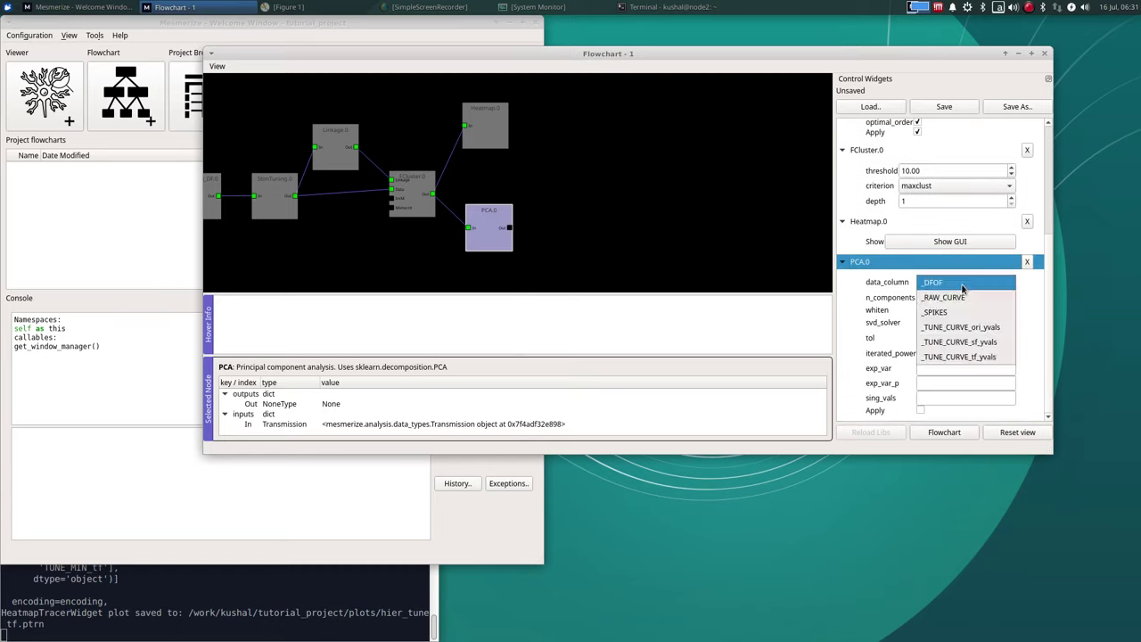
click(691, 204)
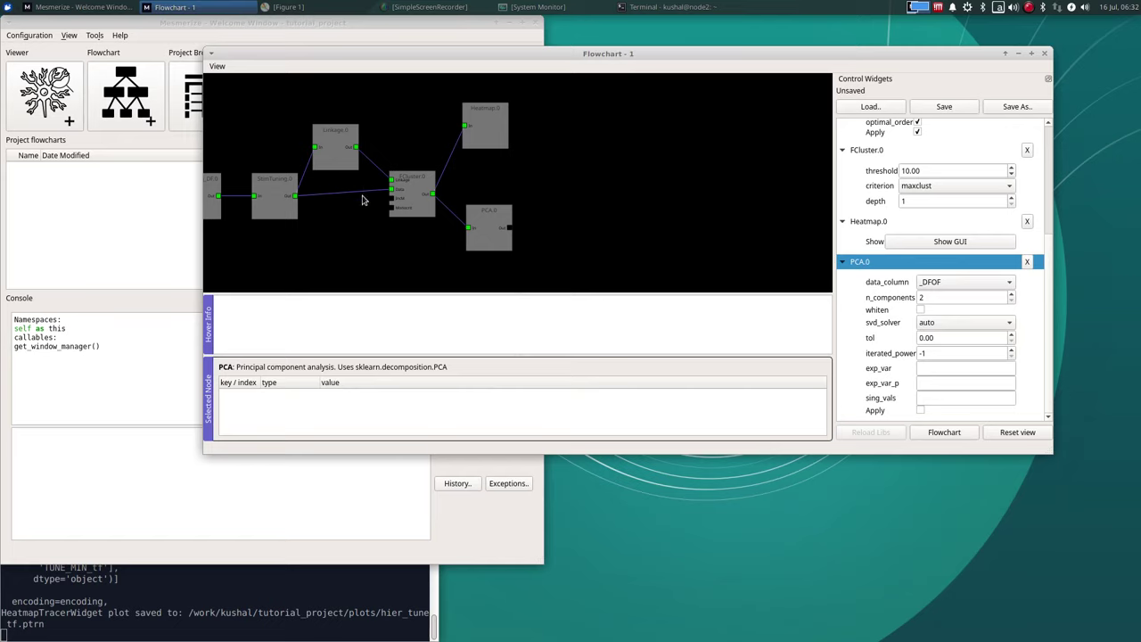
click(341, 165)
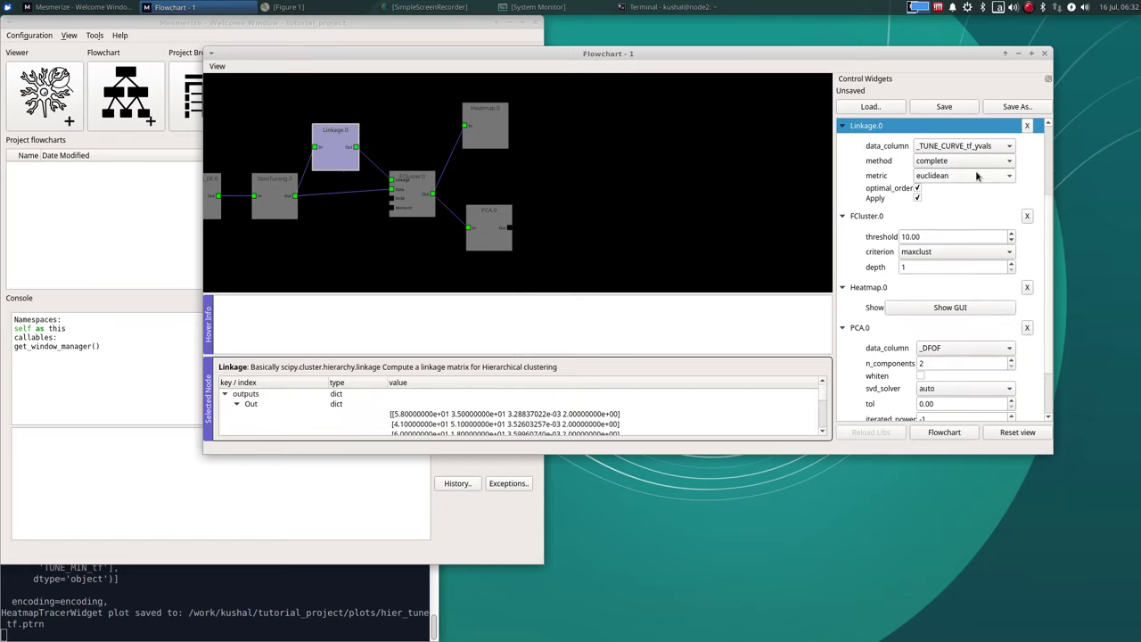
scroll(872, 294, down, 2)
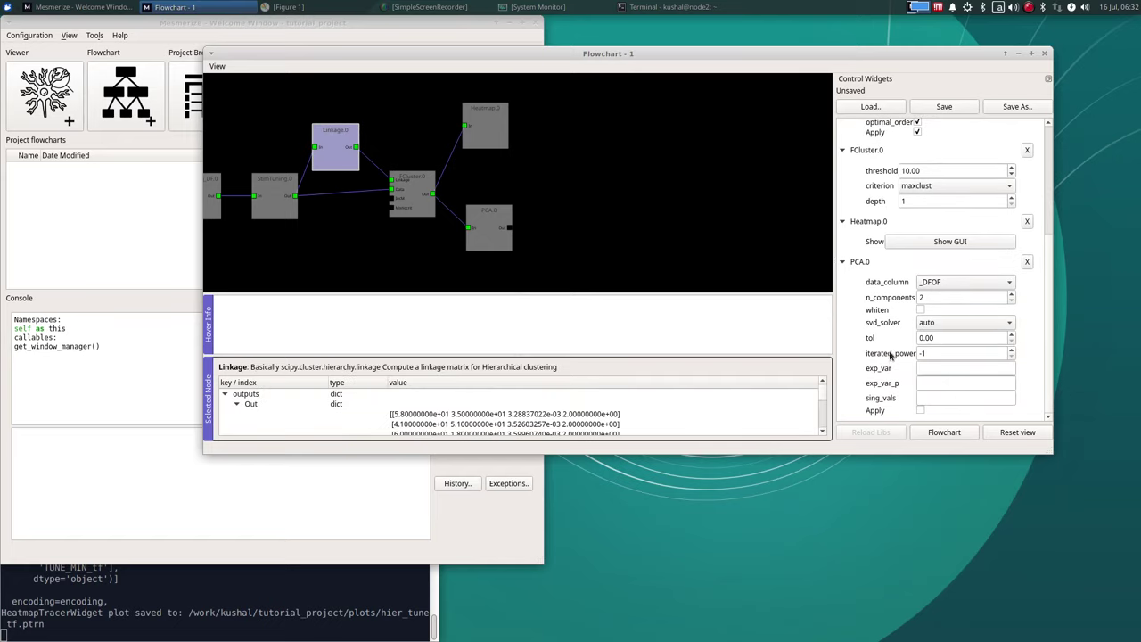
click(961, 284)
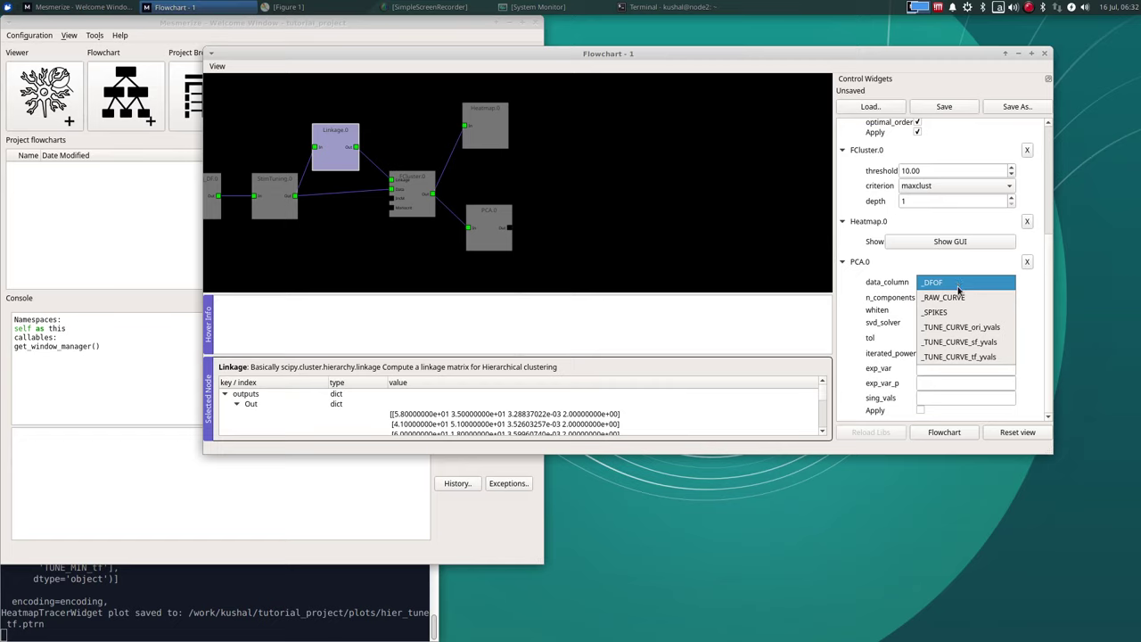
click(970, 359)
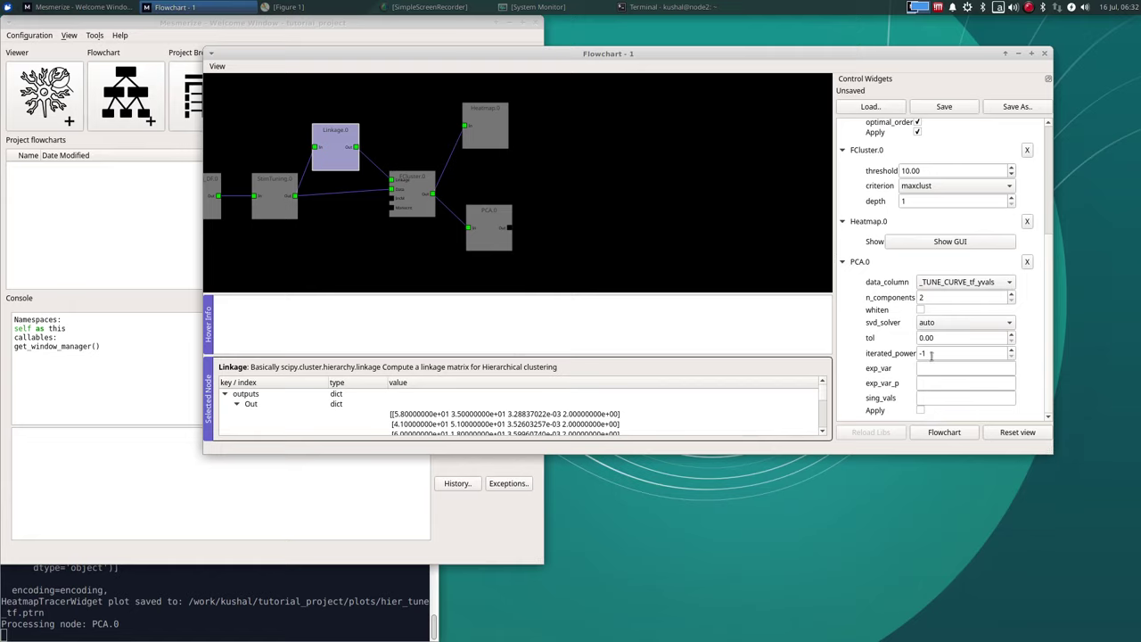
click(920, 410)
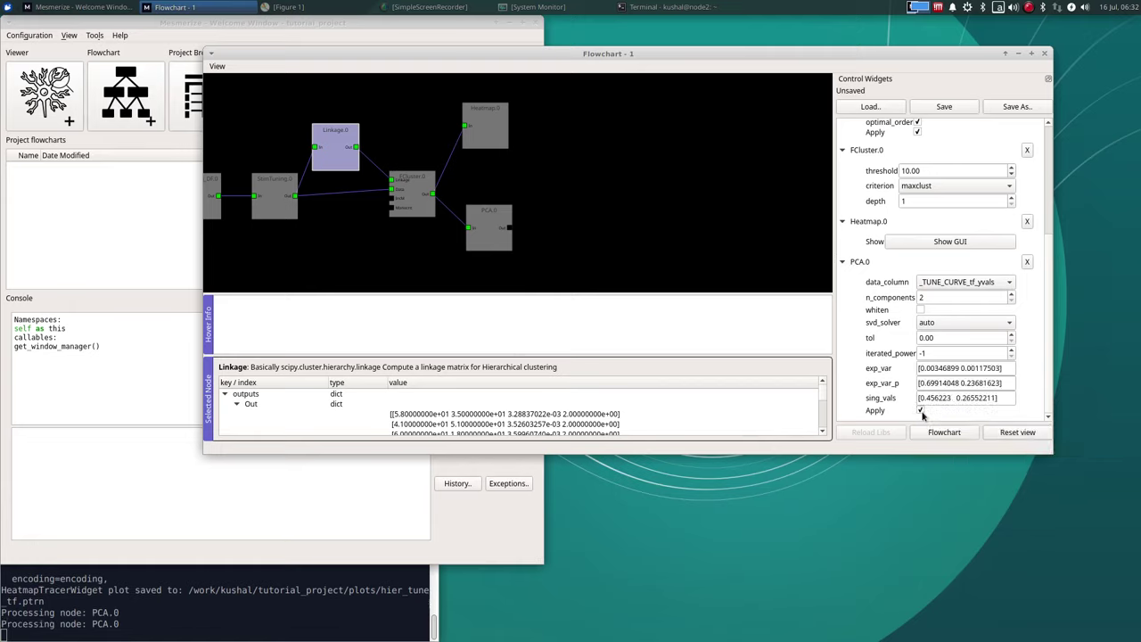
- Add a ScatterPlot node wired from PCA.0's output and select it to expose its settings
right_click(541, 204)
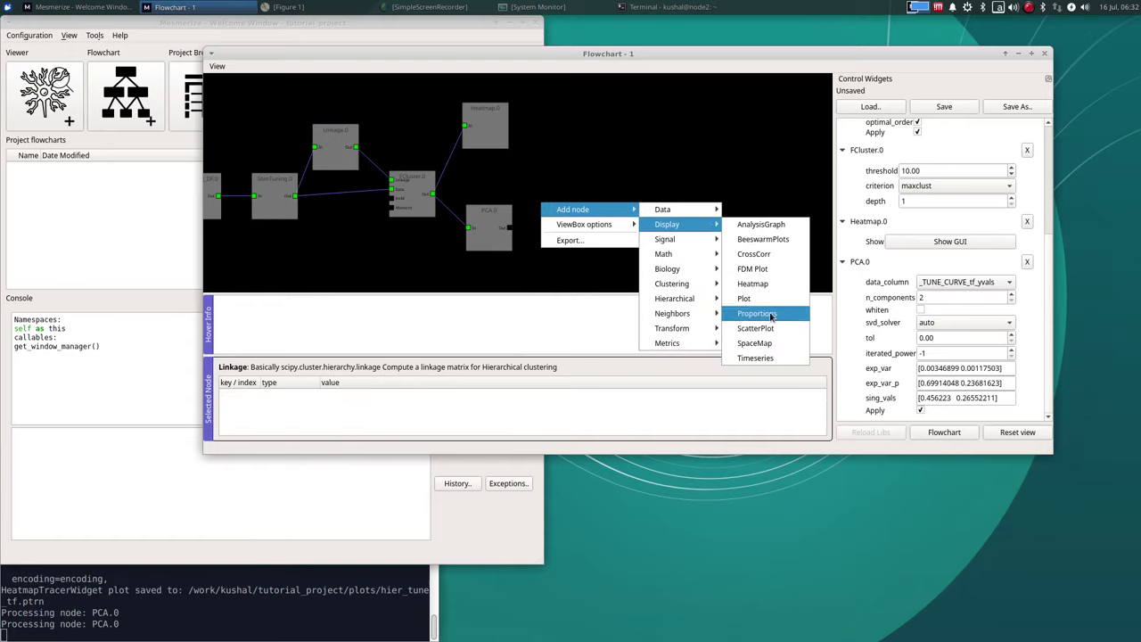
click(769, 328)
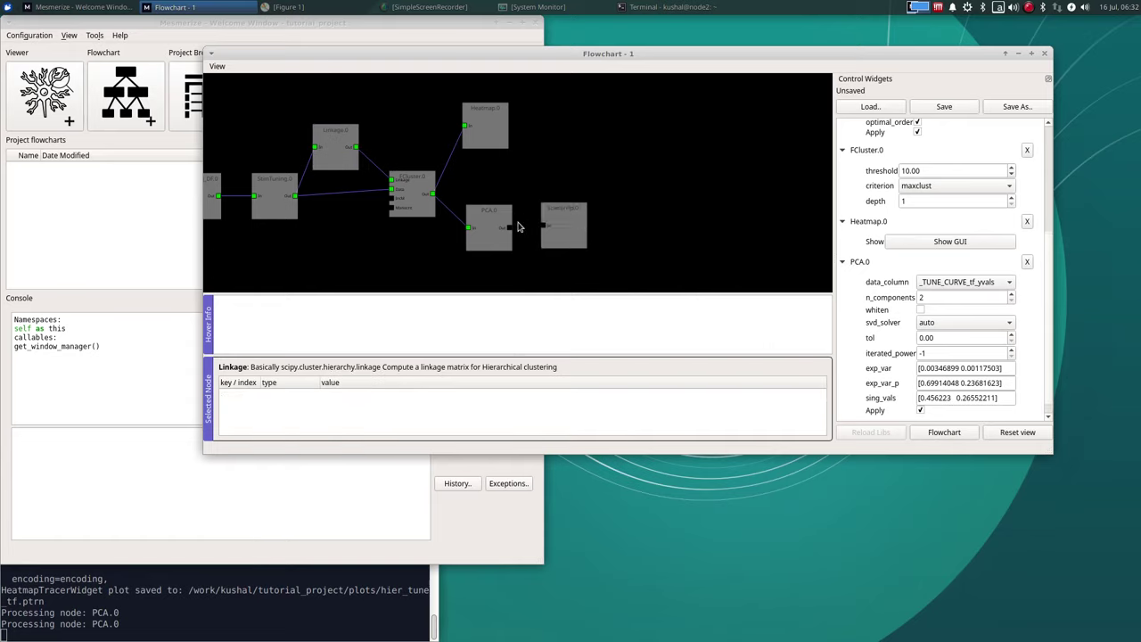
drag(509, 227, 544, 229)
click(546, 231)
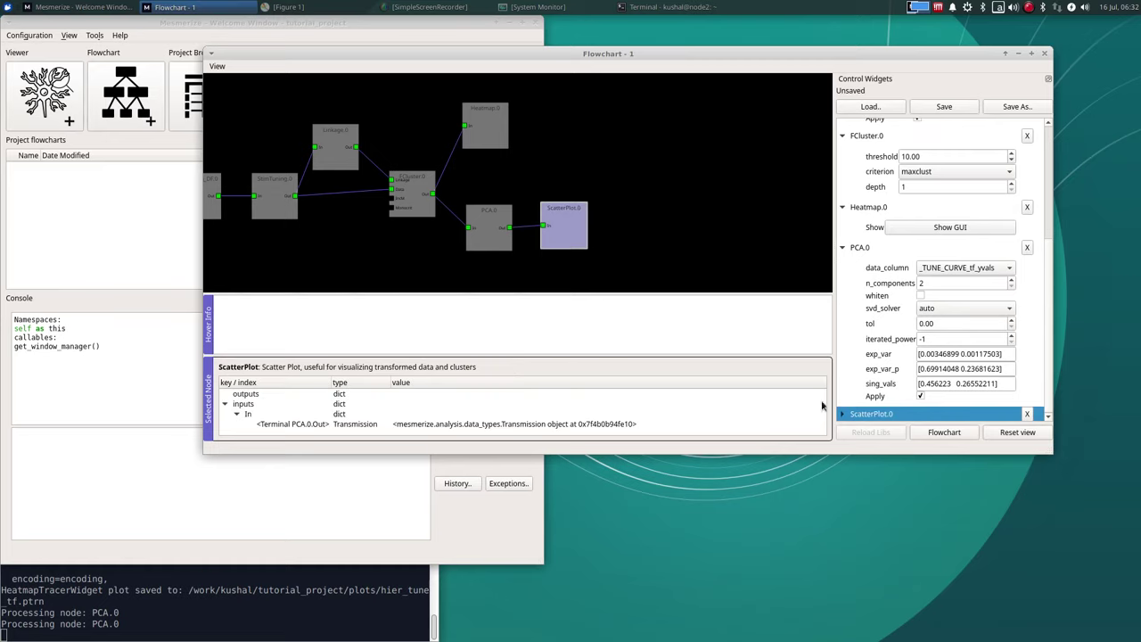
scroll(927, 417, down, 1)
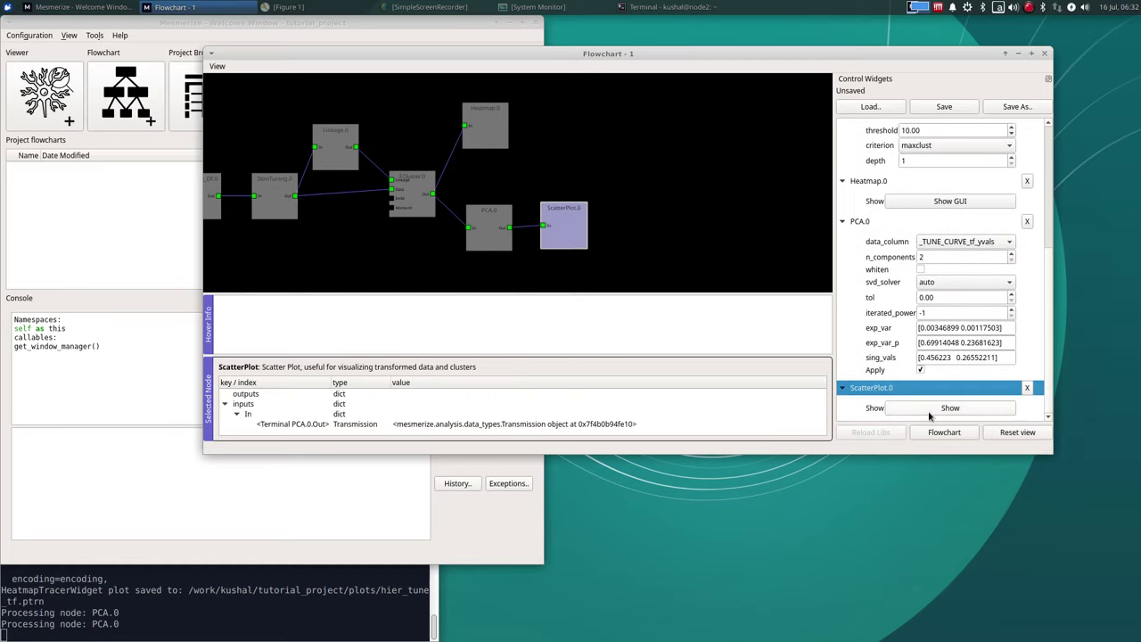
- Open the scatter plot maximised, plotting _PCA_TRANSFORM with colours based on FCLUSTER_LABELS
click(929, 412)
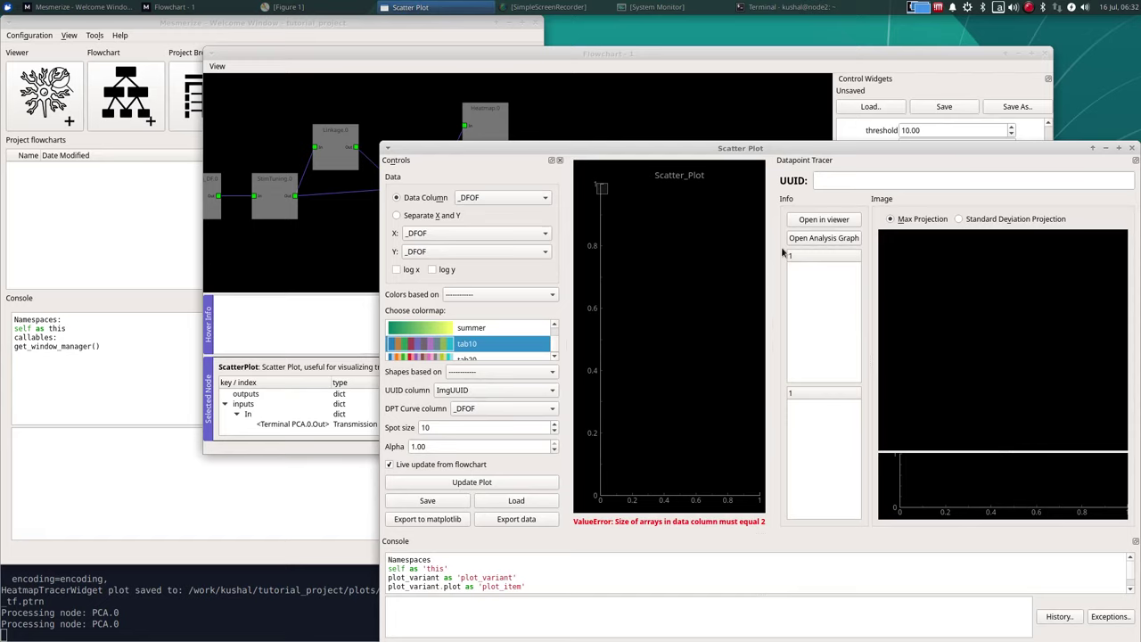
double_click(723, 149)
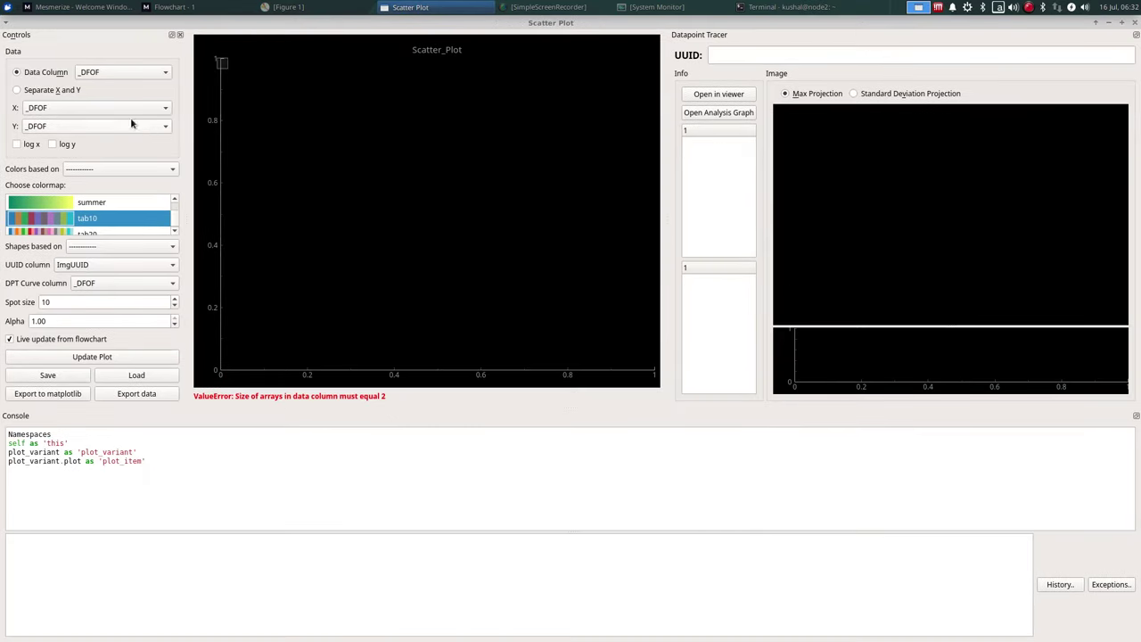
click(100, 77)
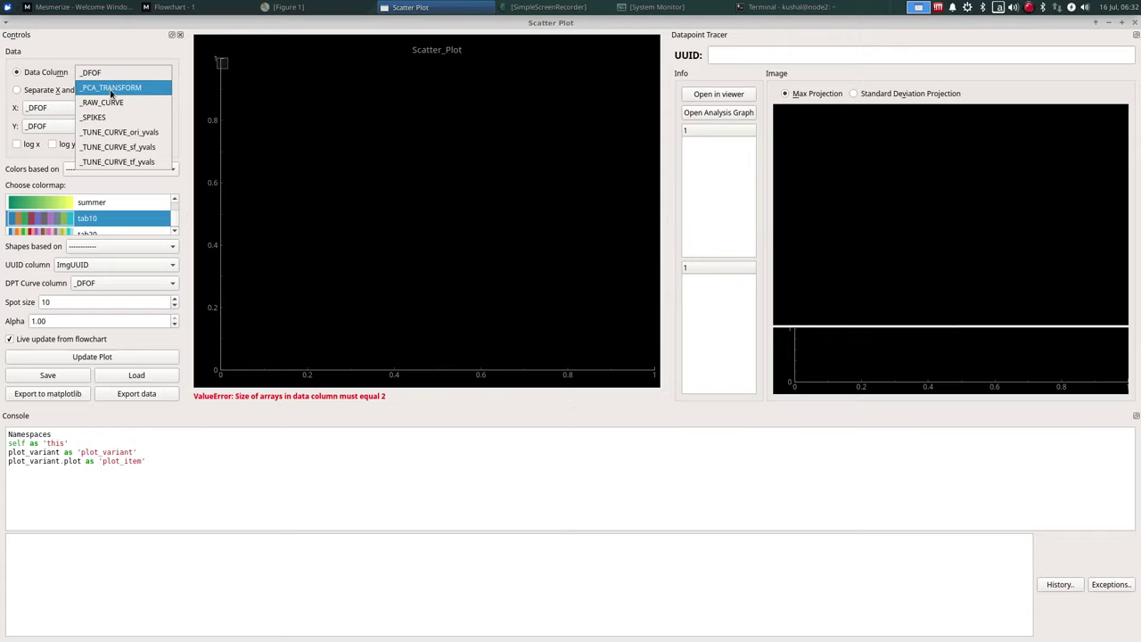
click(111, 89)
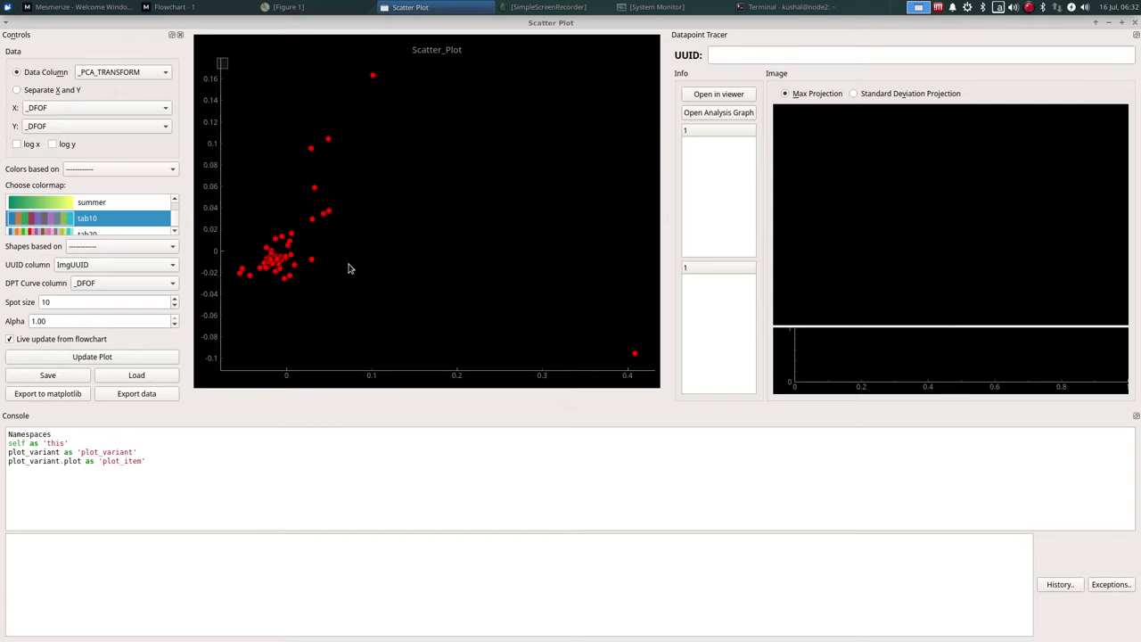
click(114, 171)
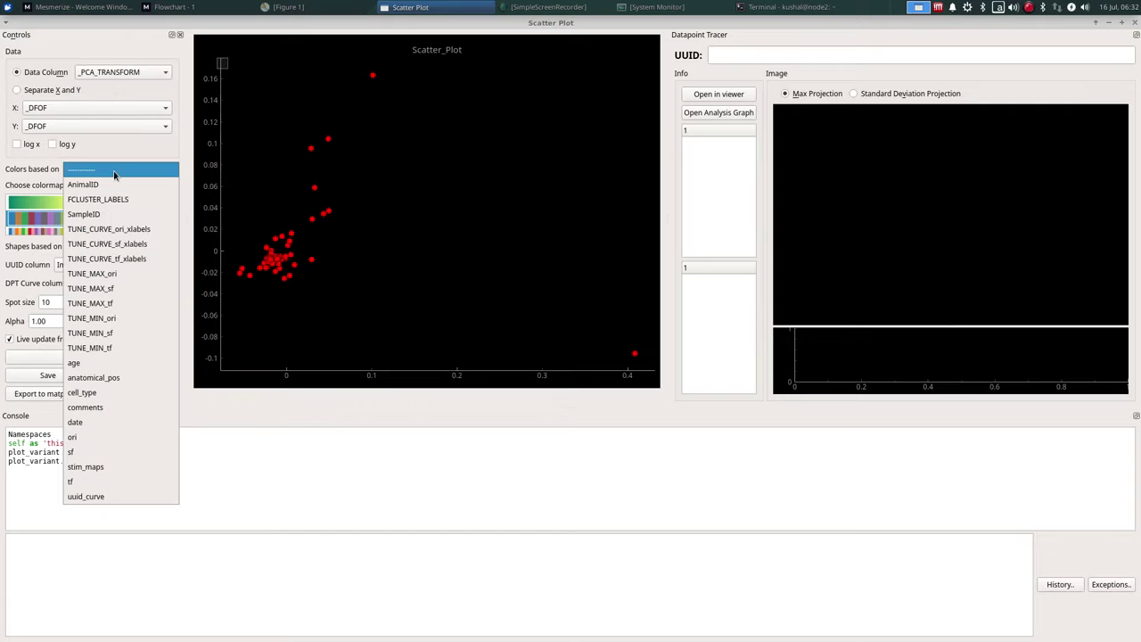
click(125, 204)
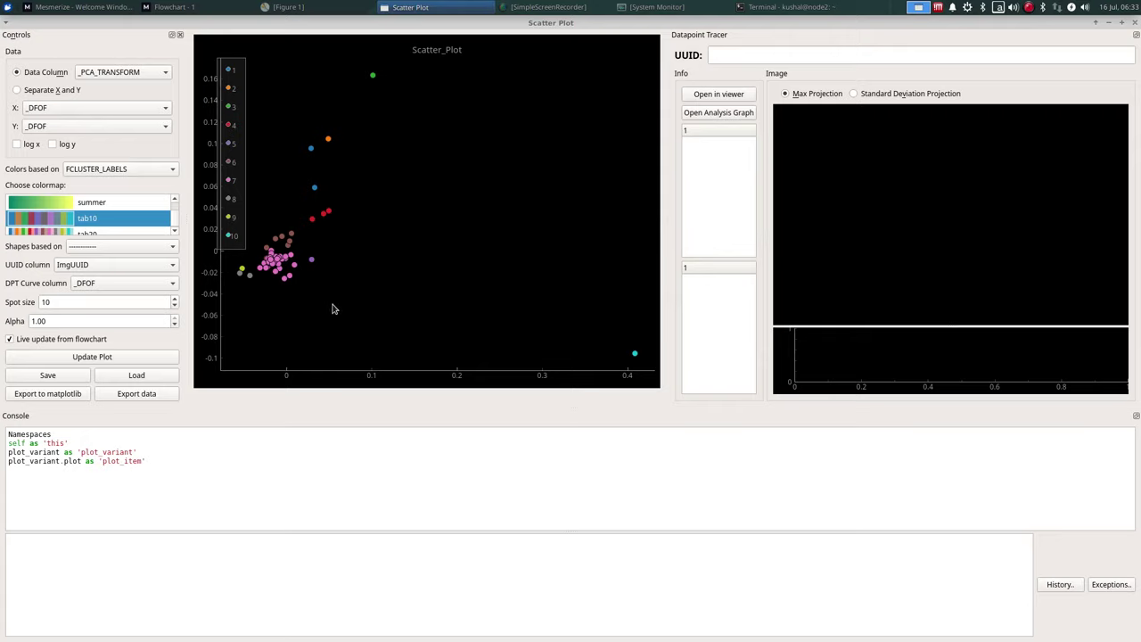
click(16, 145)
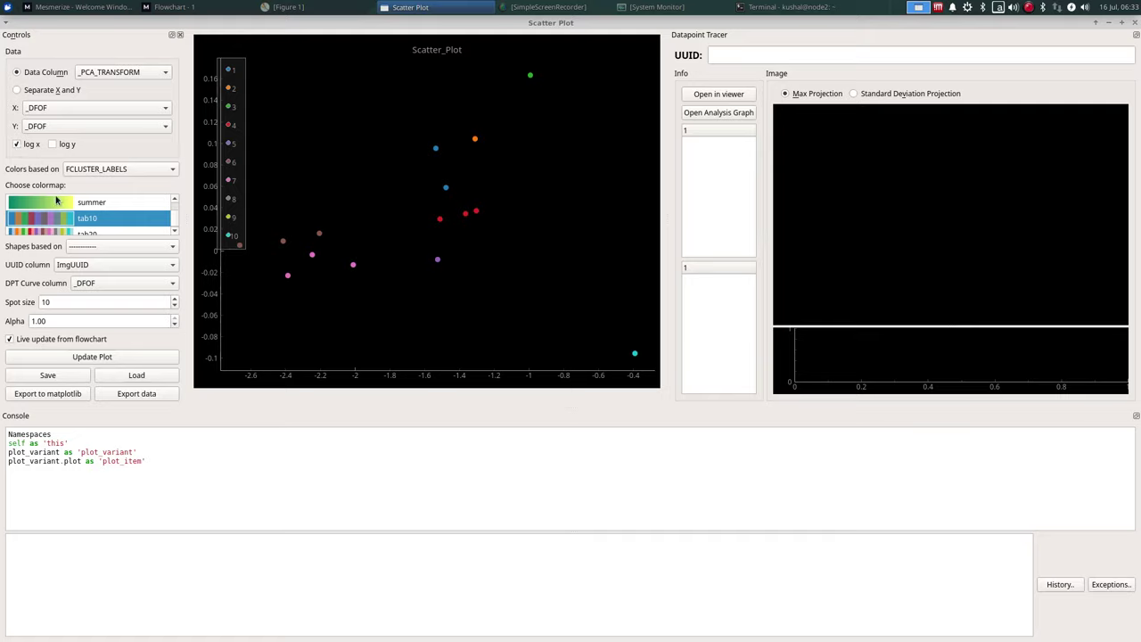
click(54, 145)
click(53, 145)
click(25, 148)
scroll(437, 330, up, 2)
right_click(421, 335)
click(442, 340)
scroll(385, 280, down, 2)
right_click(376, 296)
click(387, 303)
click(17, 145)
click(202, 383)
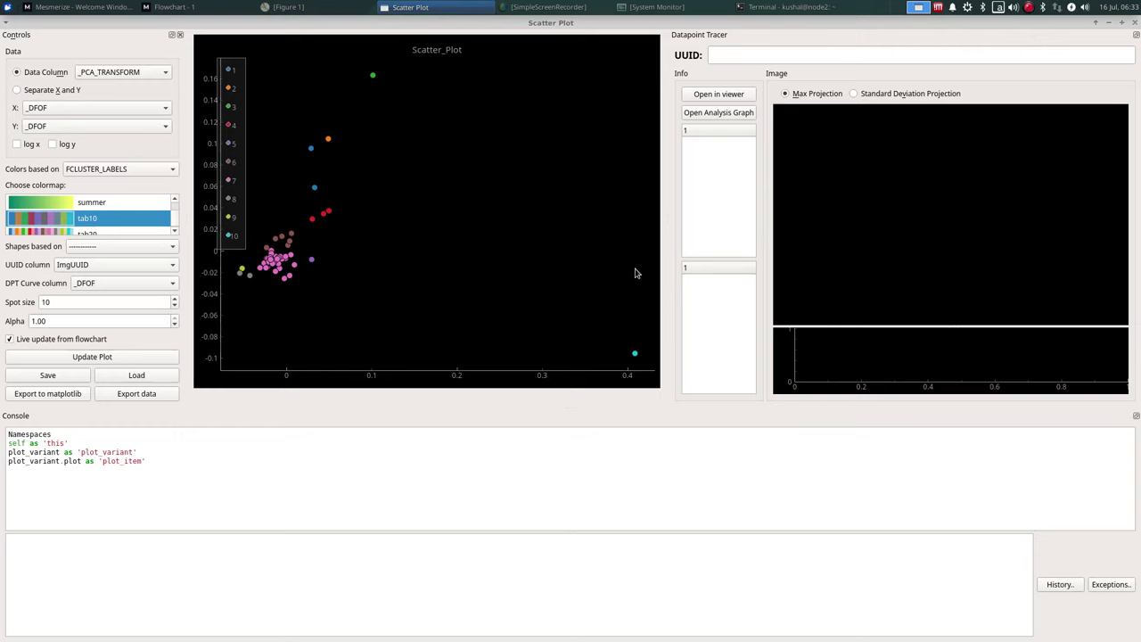
- Enlarge the plot area, set the UUID column to uuid_curve, and update the plot
drag(579, 408, 577, 524)
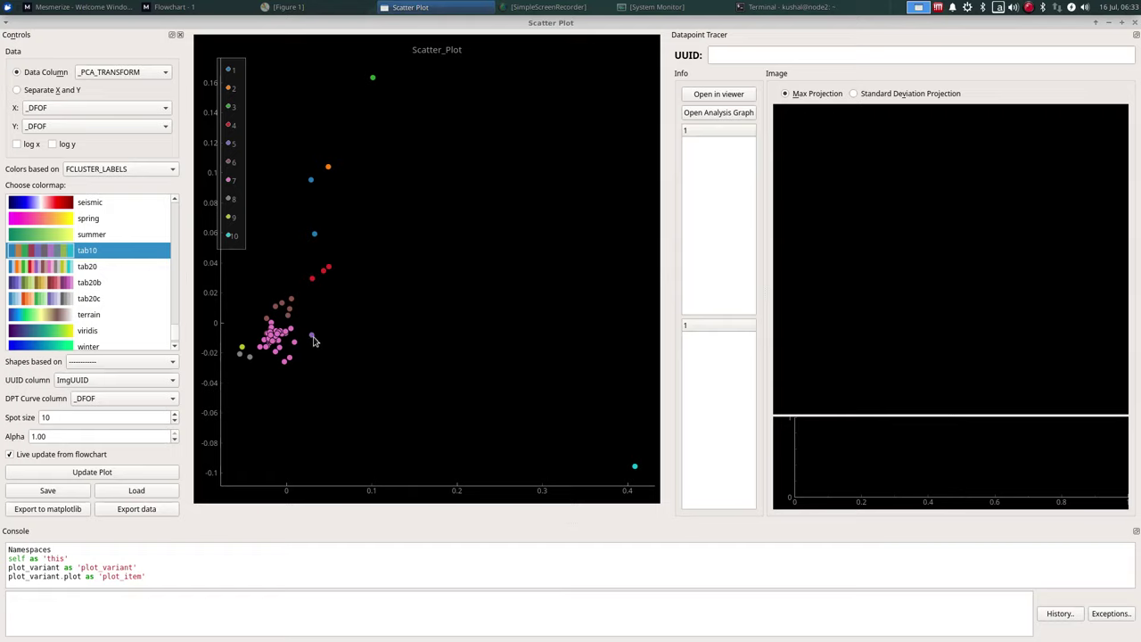
click(136, 381)
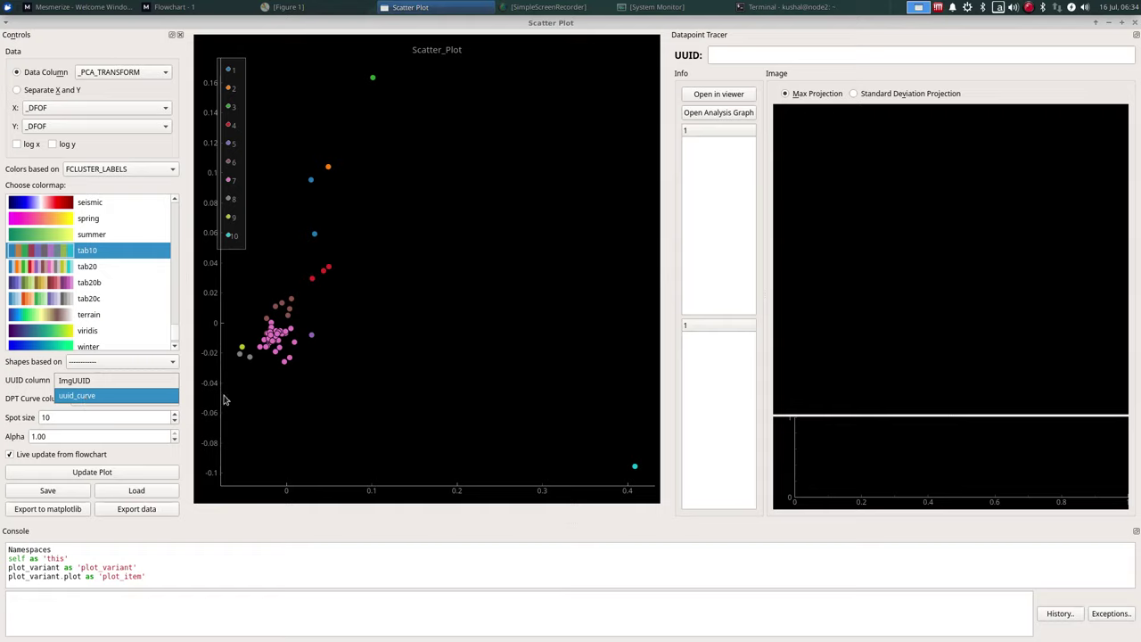
click(125, 396)
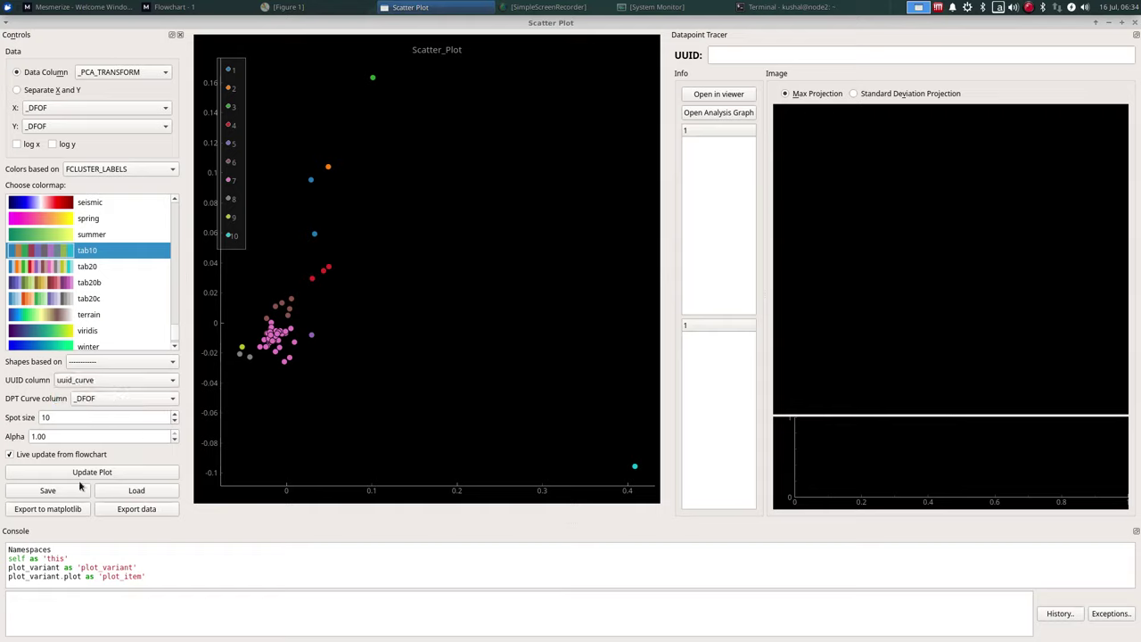
click(121, 474)
- Show the standard deviation projection and switch the tracer curve to _TUNE_CURVE_tf_yvals
click(316, 236)
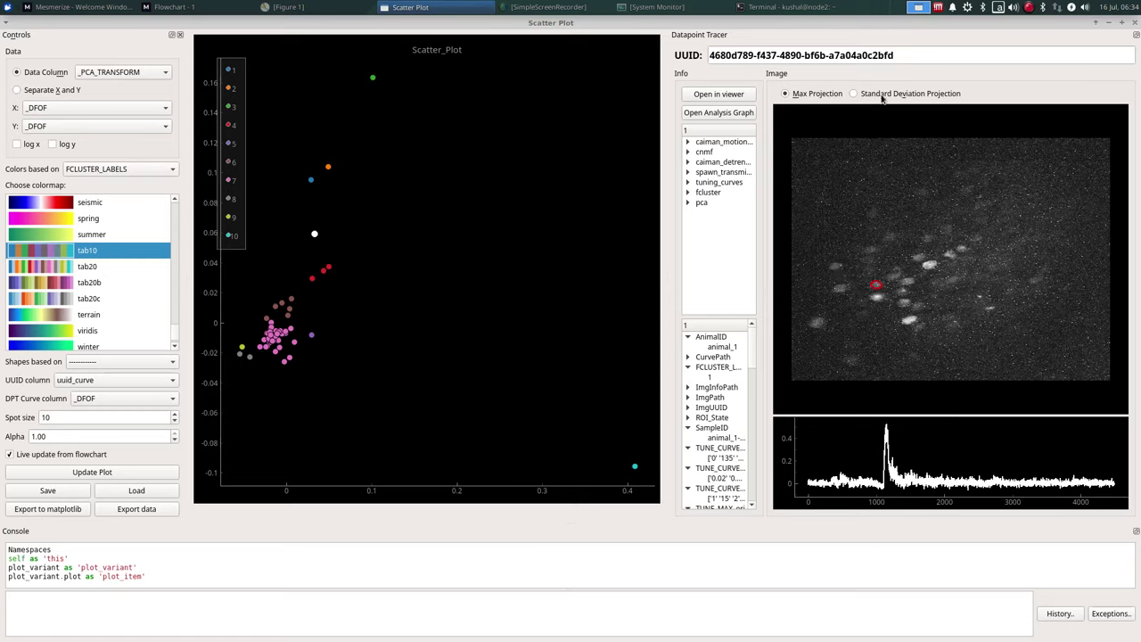
click(854, 93)
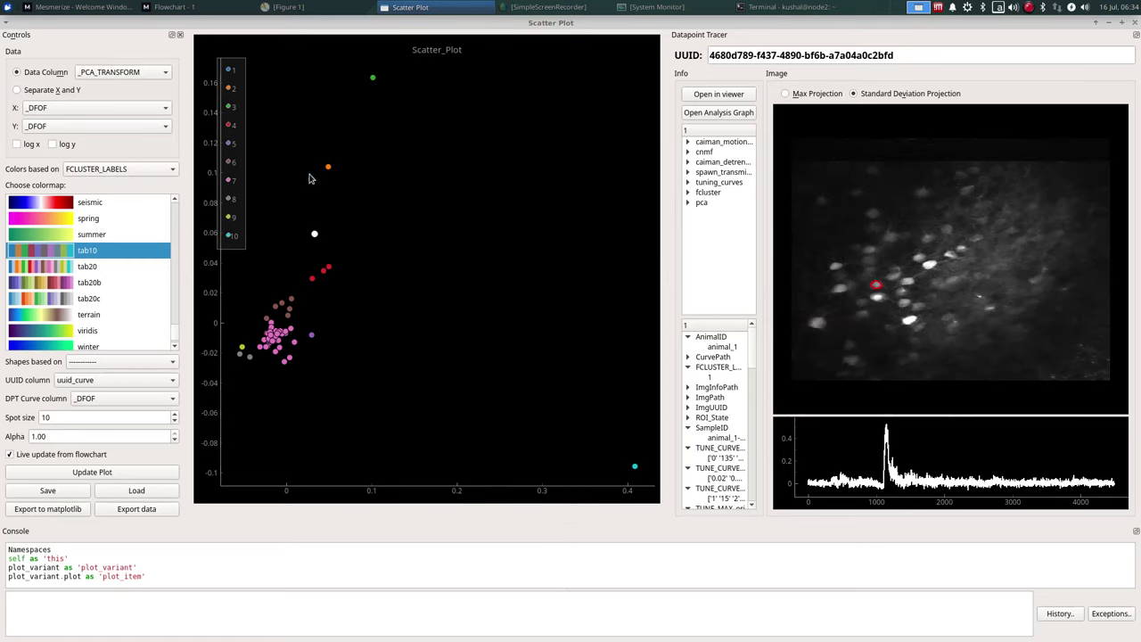
click(311, 179)
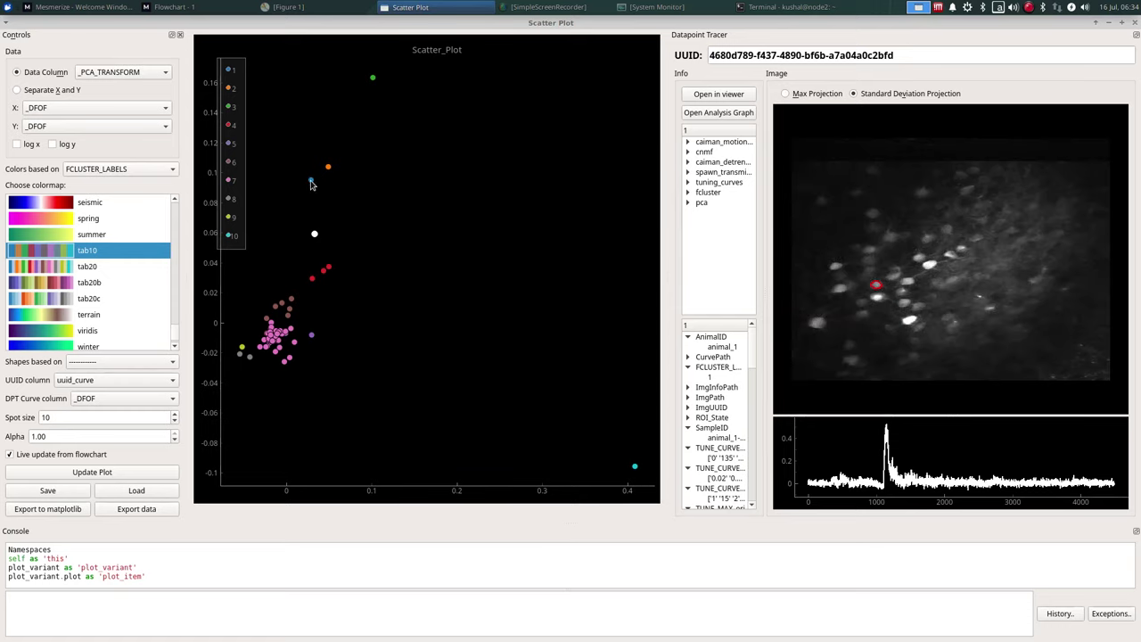
click(313, 280)
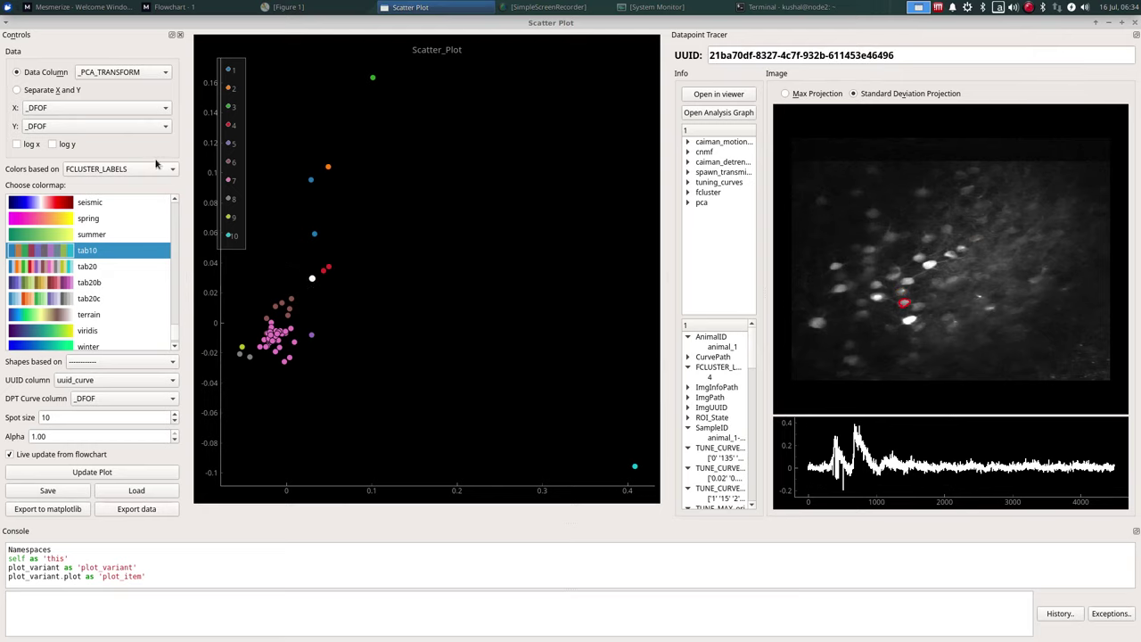
click(112, 399)
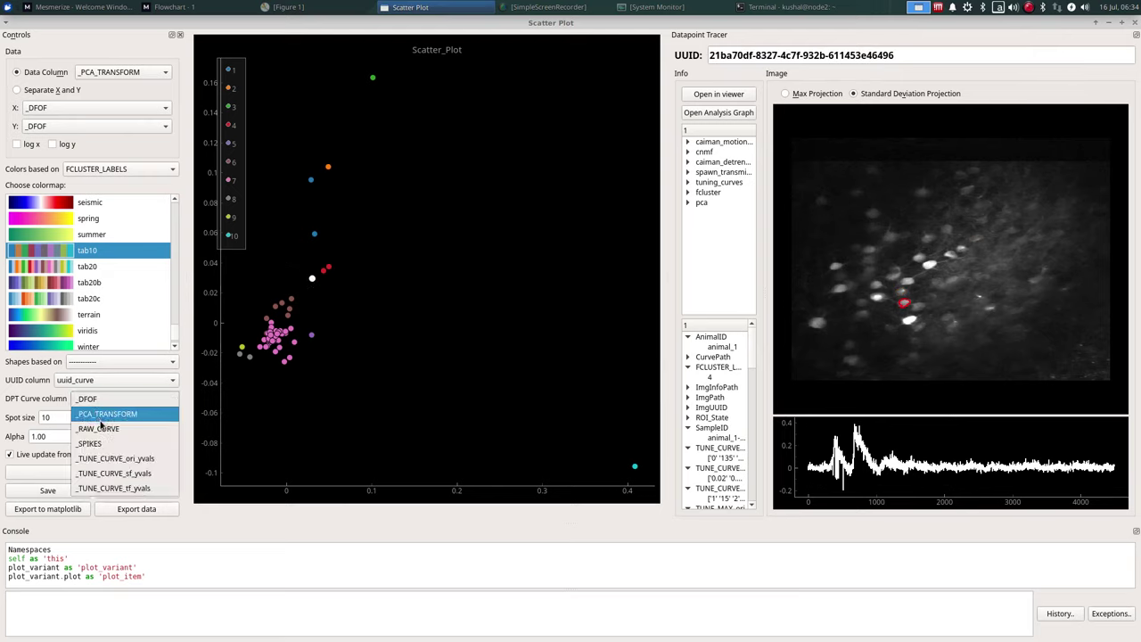
click(115, 487)
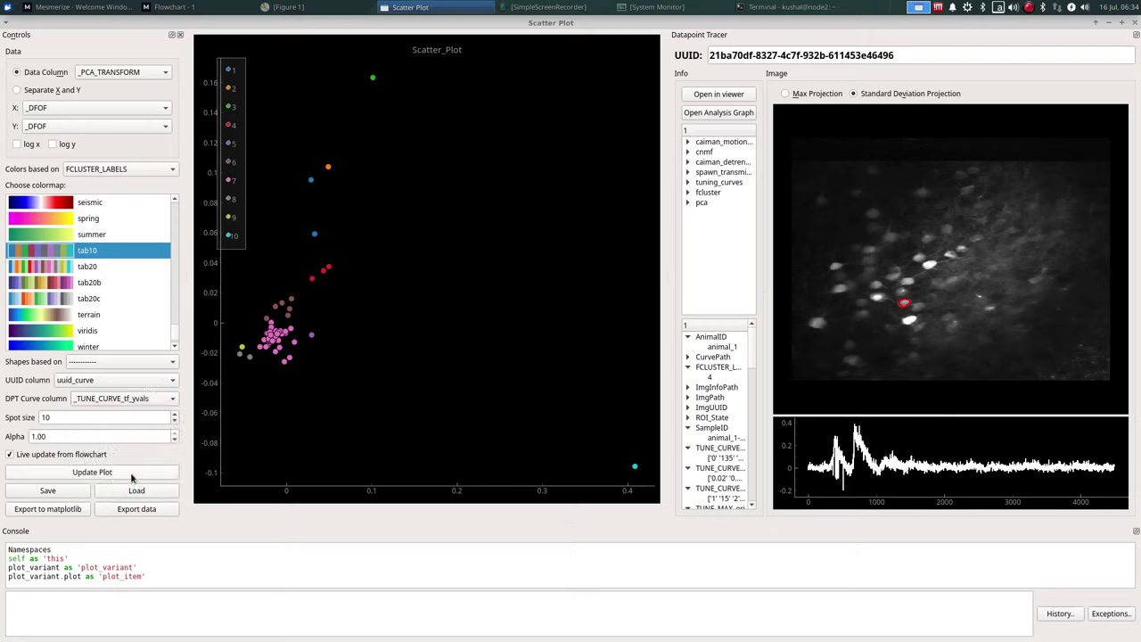
- Compare the temporal-frequency tuning curves of the nearby red points
click(312, 336)
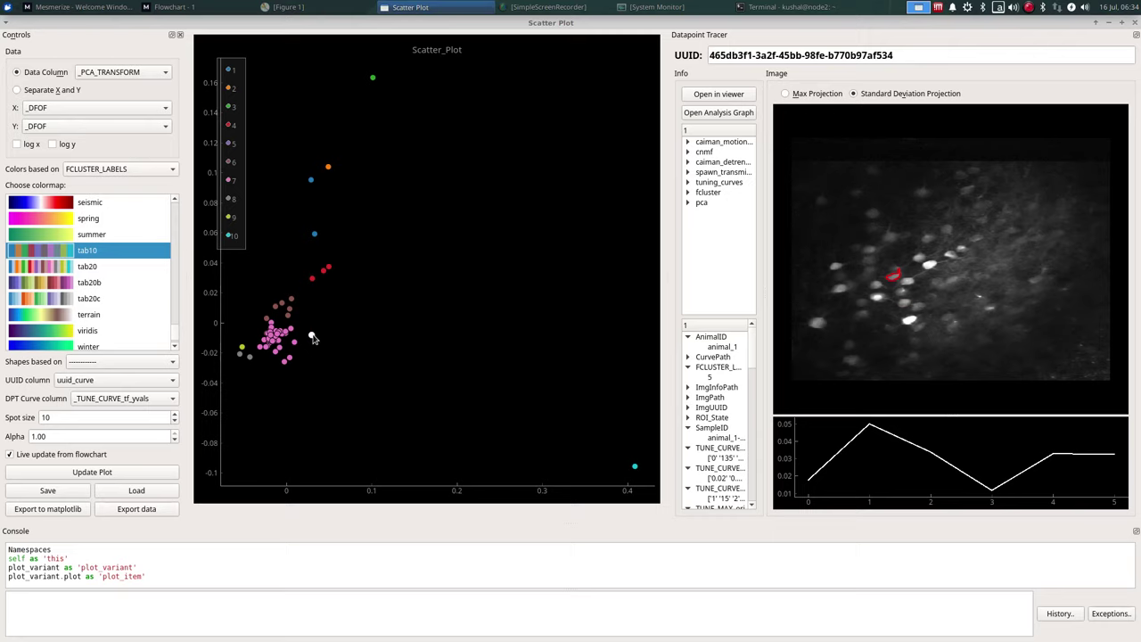
click(329, 268)
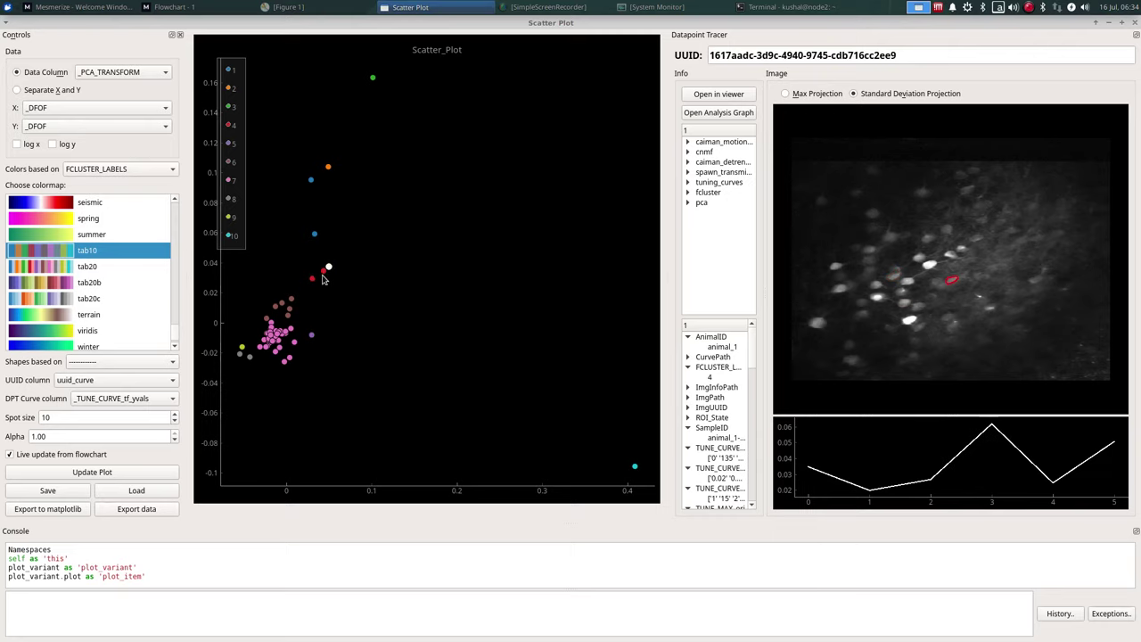
click(323, 274)
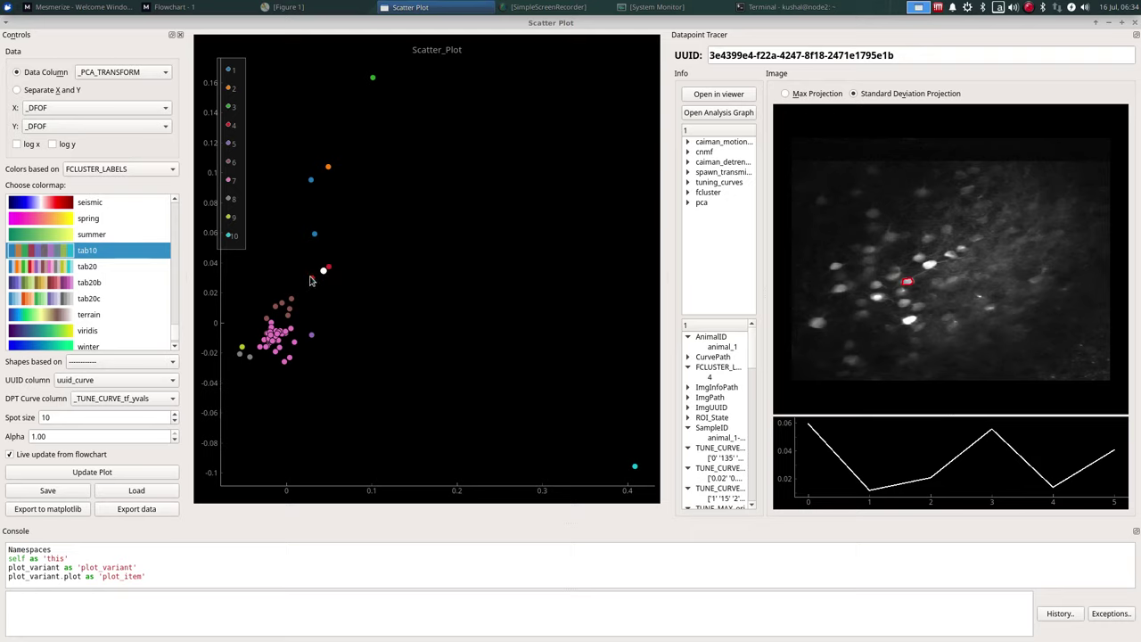
click(311, 279)
click(324, 271)
click(328, 267)
click(312, 279)
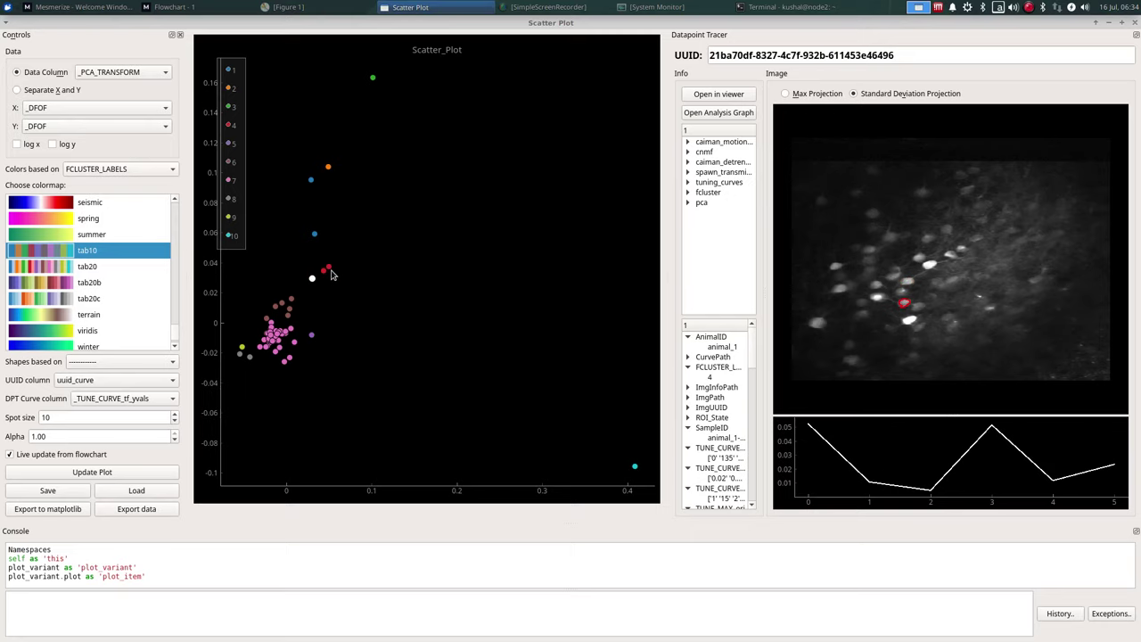
- Inspect tuning curves of points in the dense cluster and the lower-left outlier
click(288, 315)
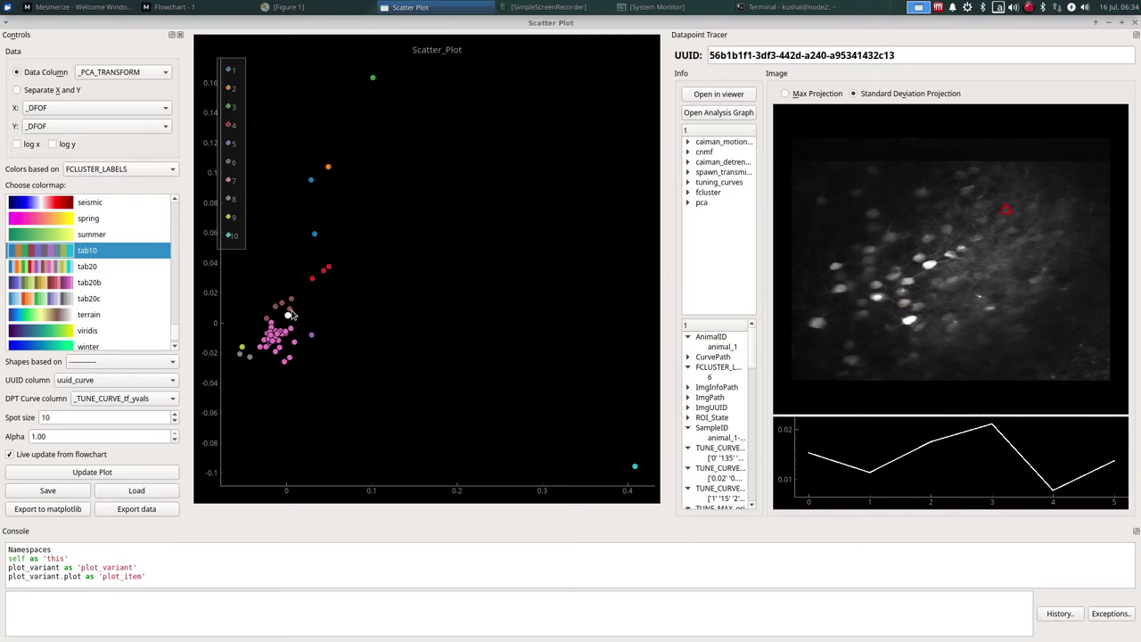
click(290, 310)
click(291, 302)
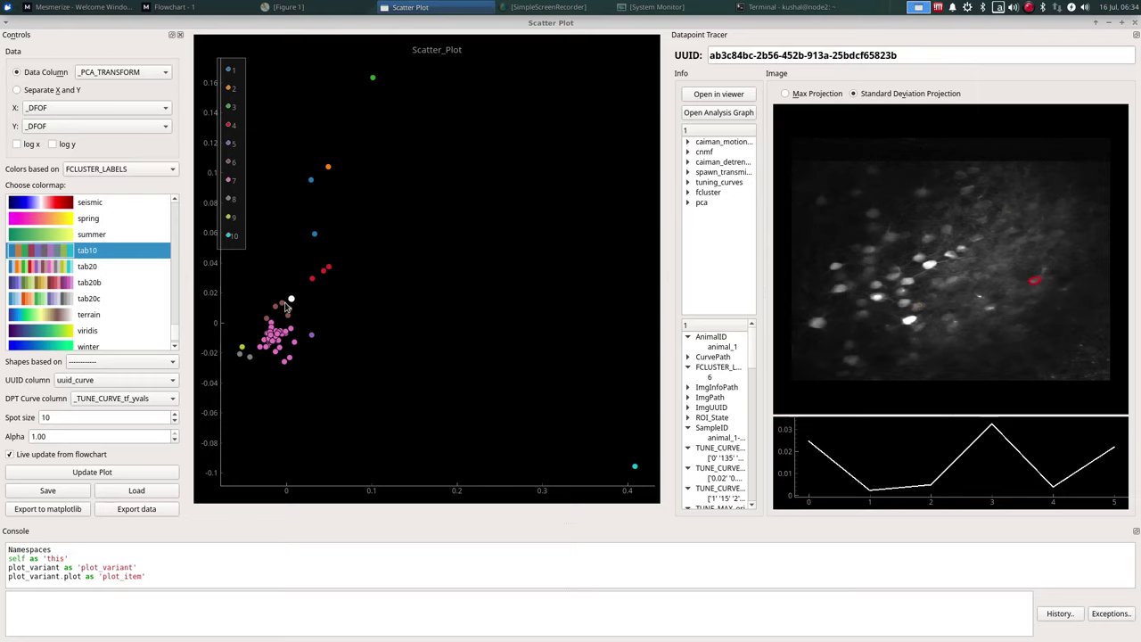
click(281, 305)
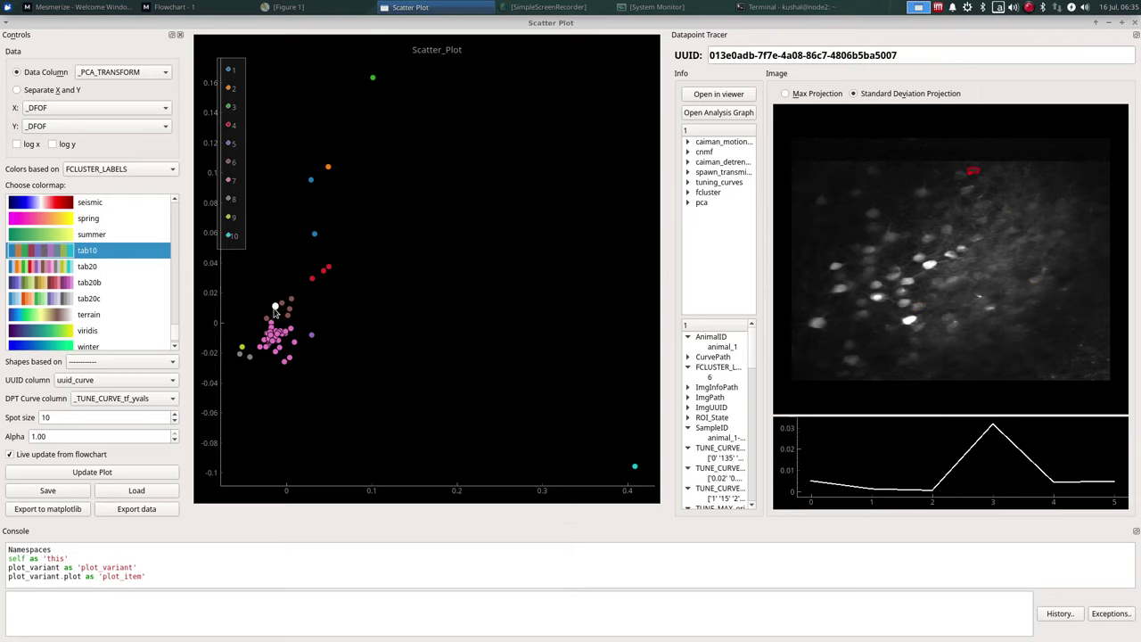
click(250, 356)
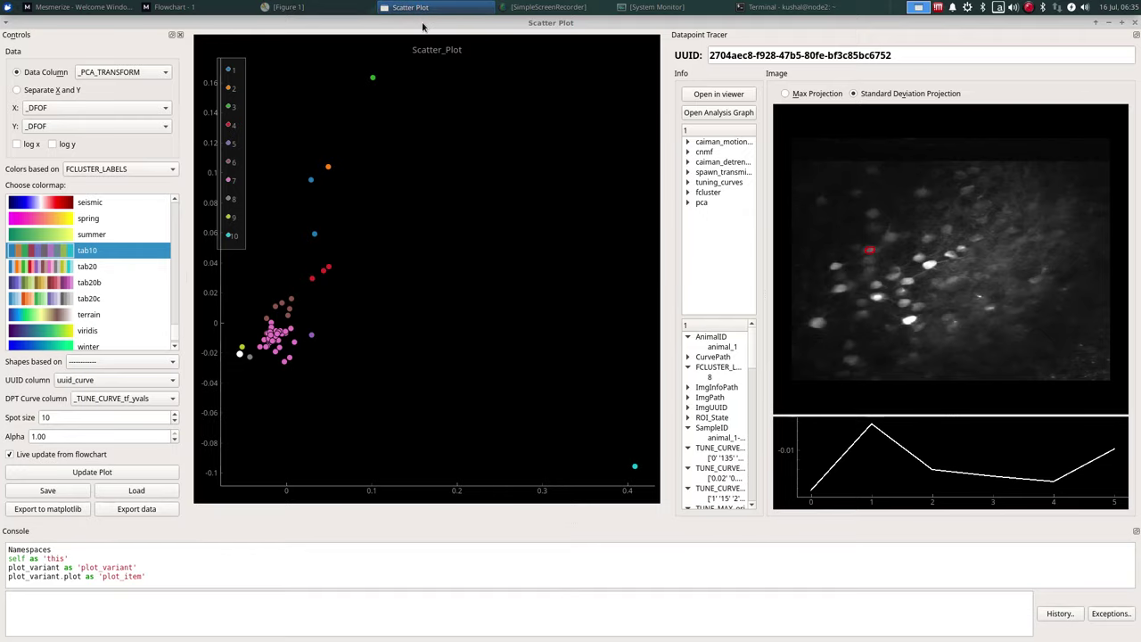
- Set the Linkage node's data column to _TUNE_CURVE_ori_yvals in the flowchart
drag(423, 25, 801, 148)
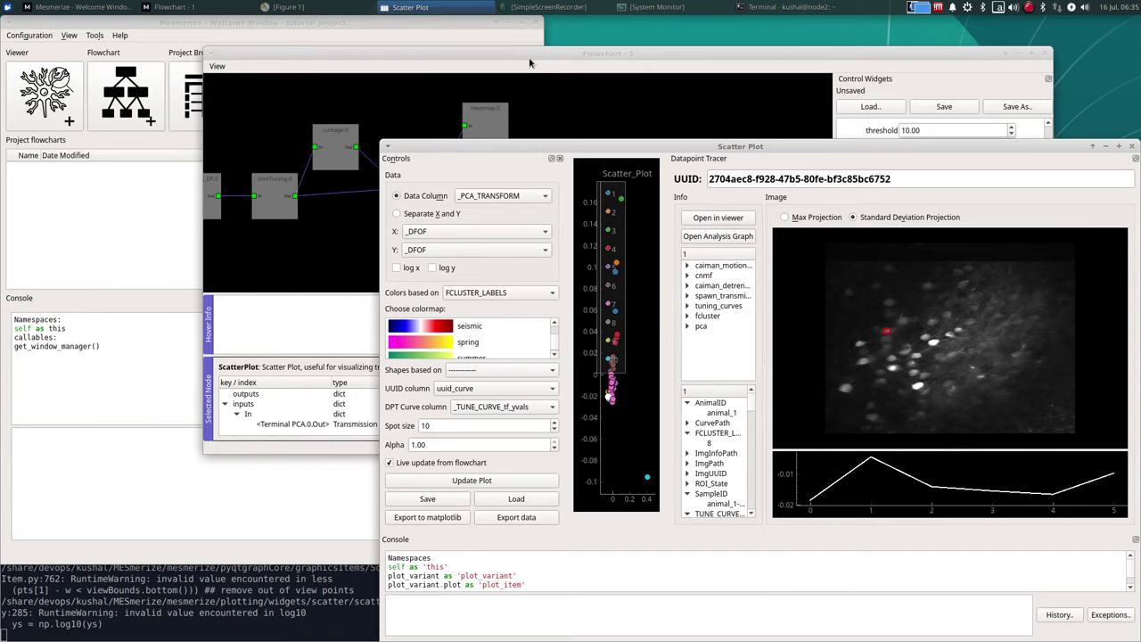
drag(529, 59, 324, 33)
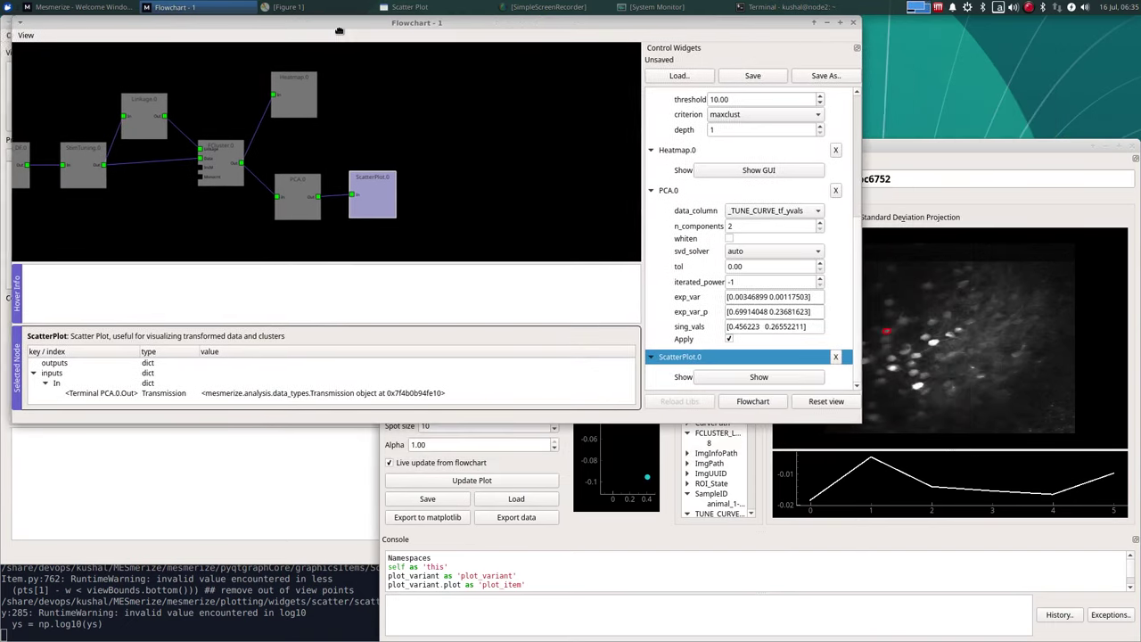
click(134, 121)
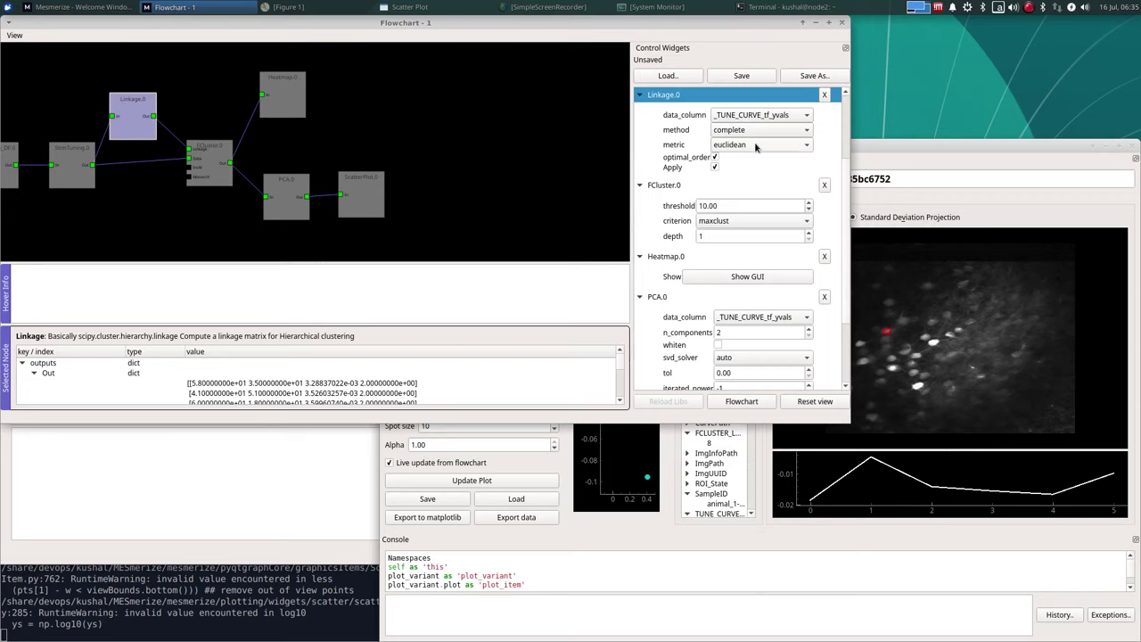
click(742, 119)
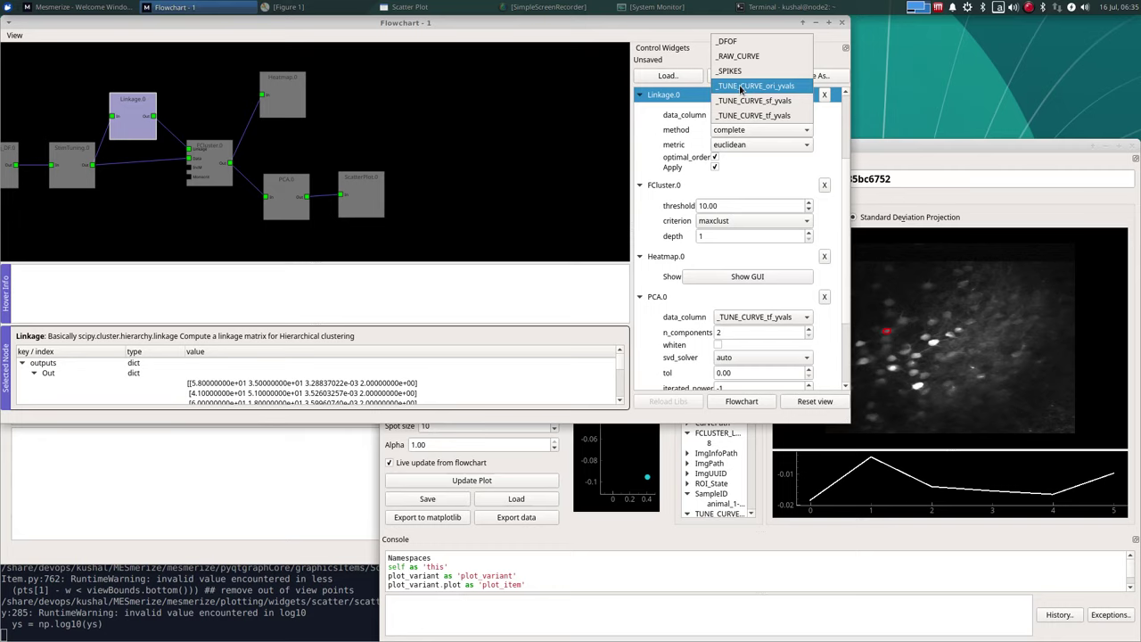
click(740, 86)
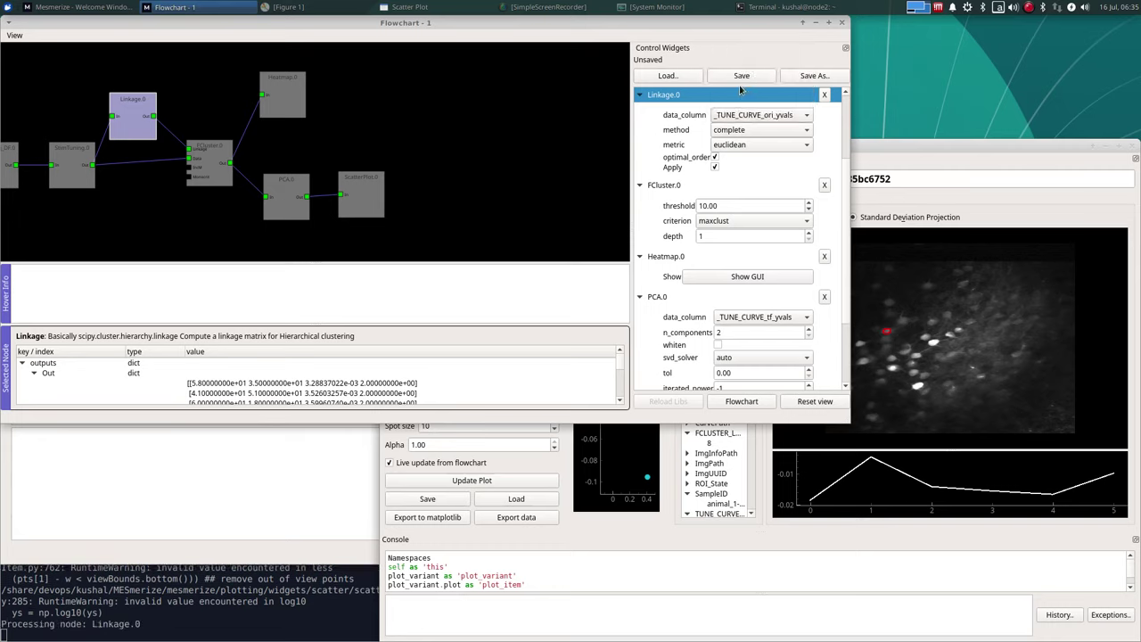
- Set the PCA node's data column to _TUNE_CURVE_ori_yvals and maximize the scatter plot
click(224, 185)
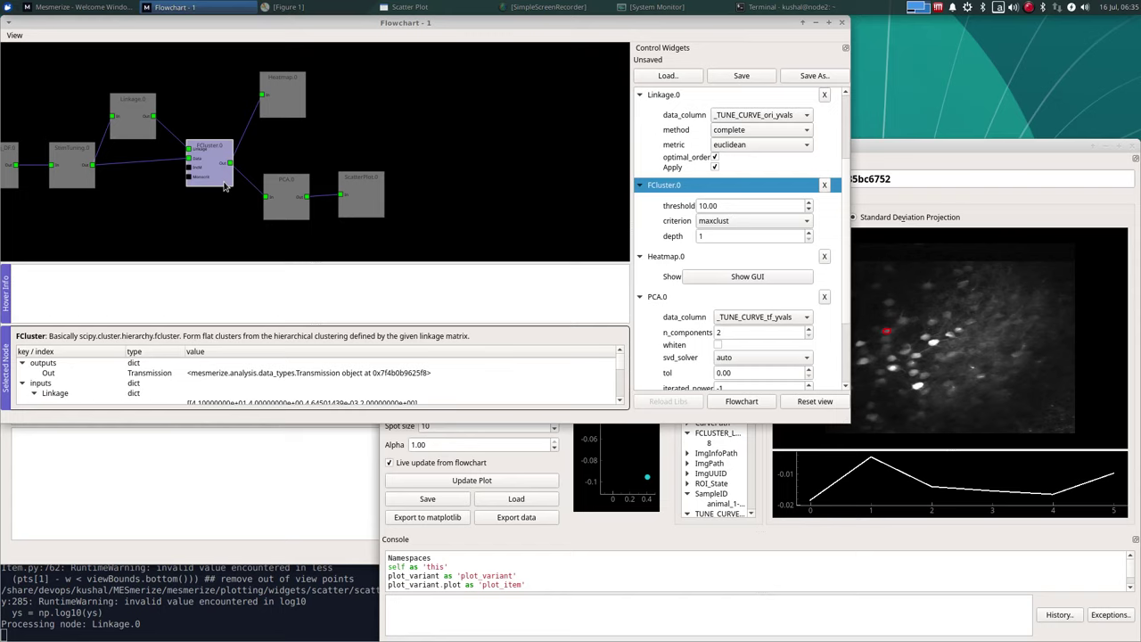
click(284, 214)
click(786, 319)
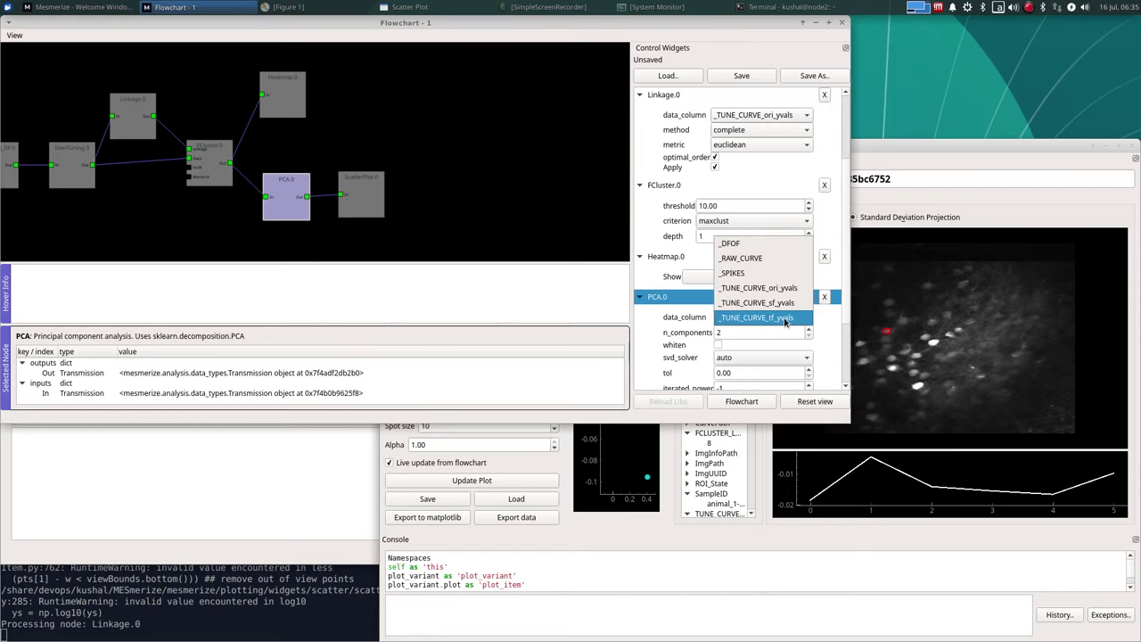
click(790, 288)
click(1010, 387)
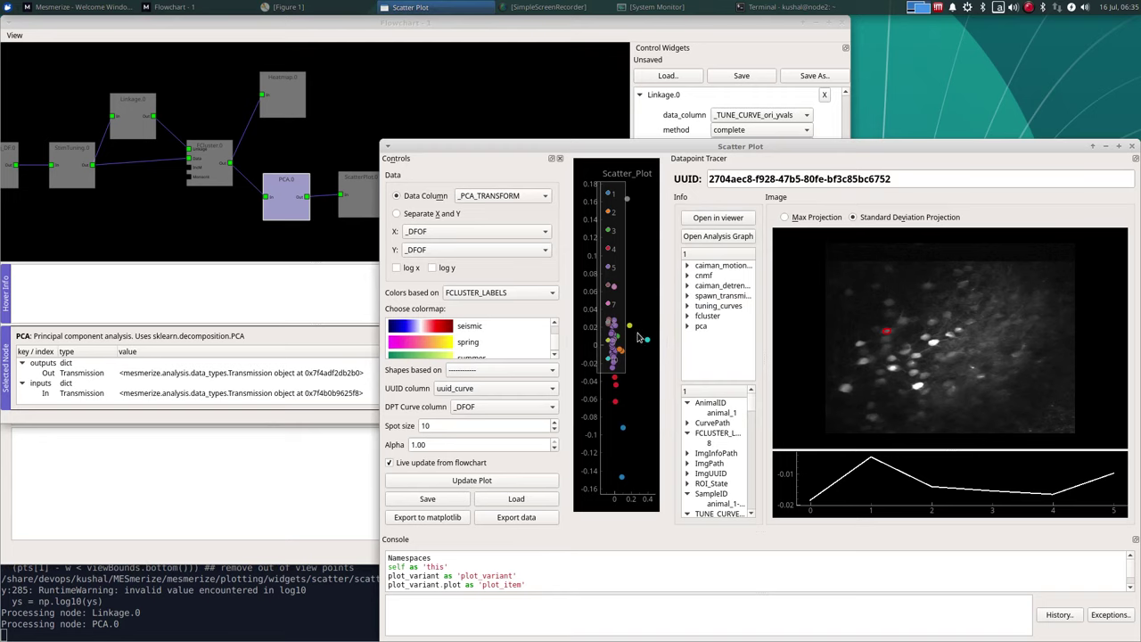
double_click(702, 149)
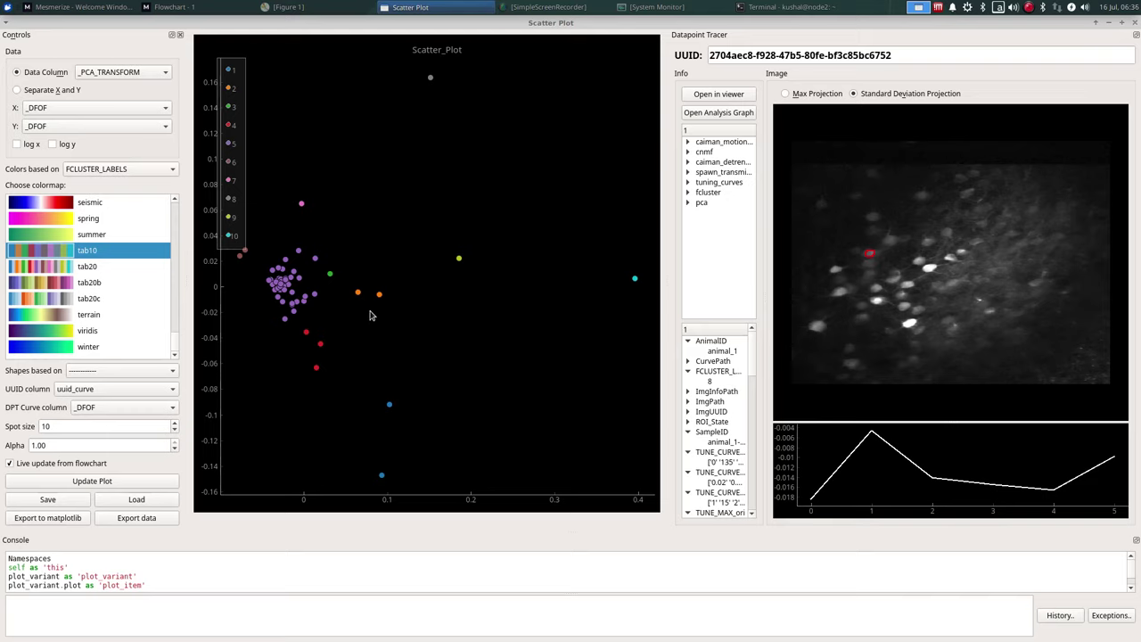
- Trace _TUNE_CURVE_ori_yvals curves and inspect three red and two orange points
click(90, 412)
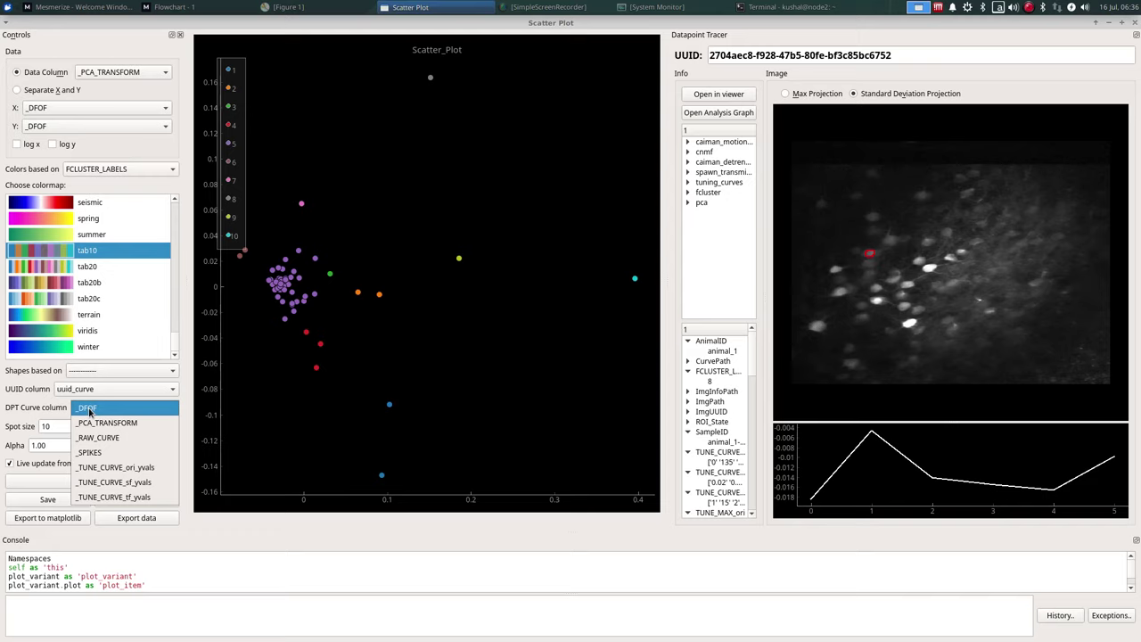
click(138, 468)
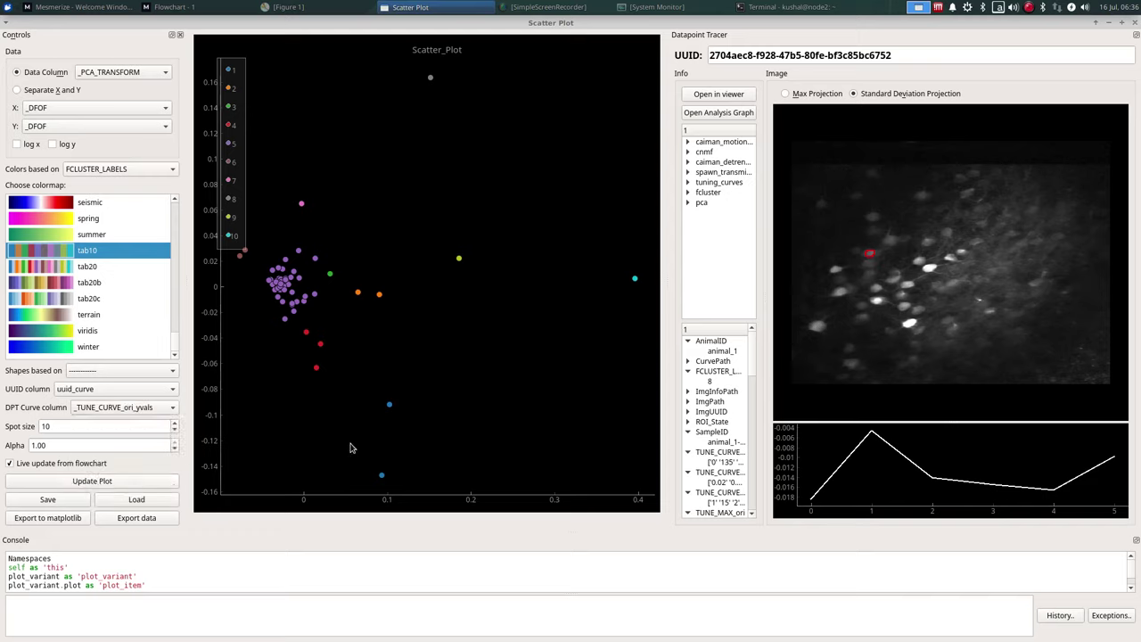
click(321, 344)
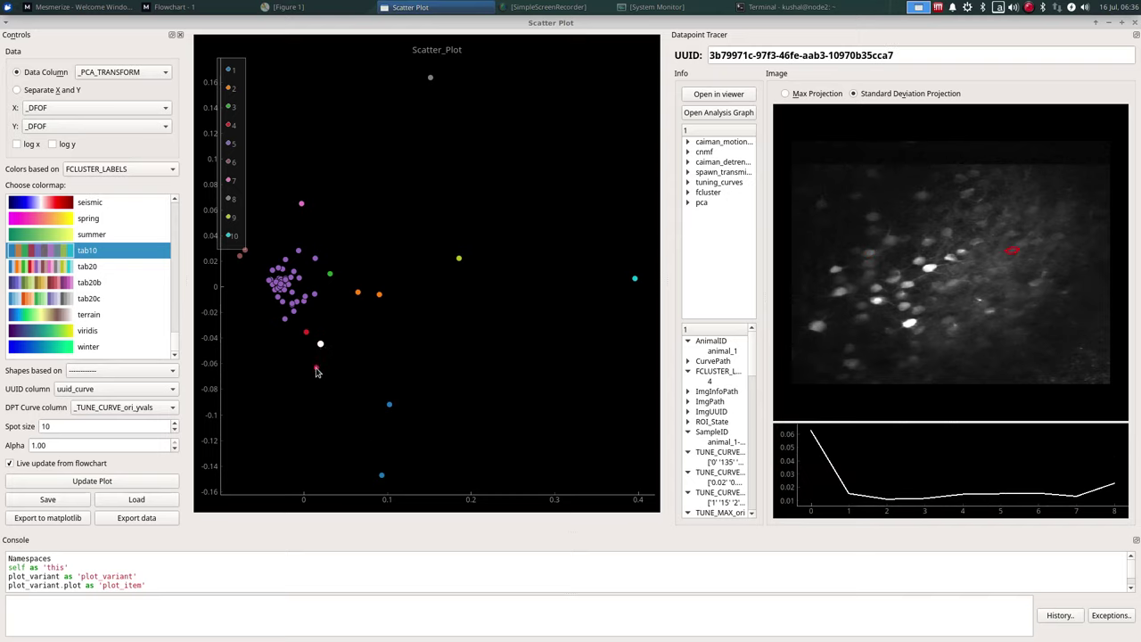
click(316, 371)
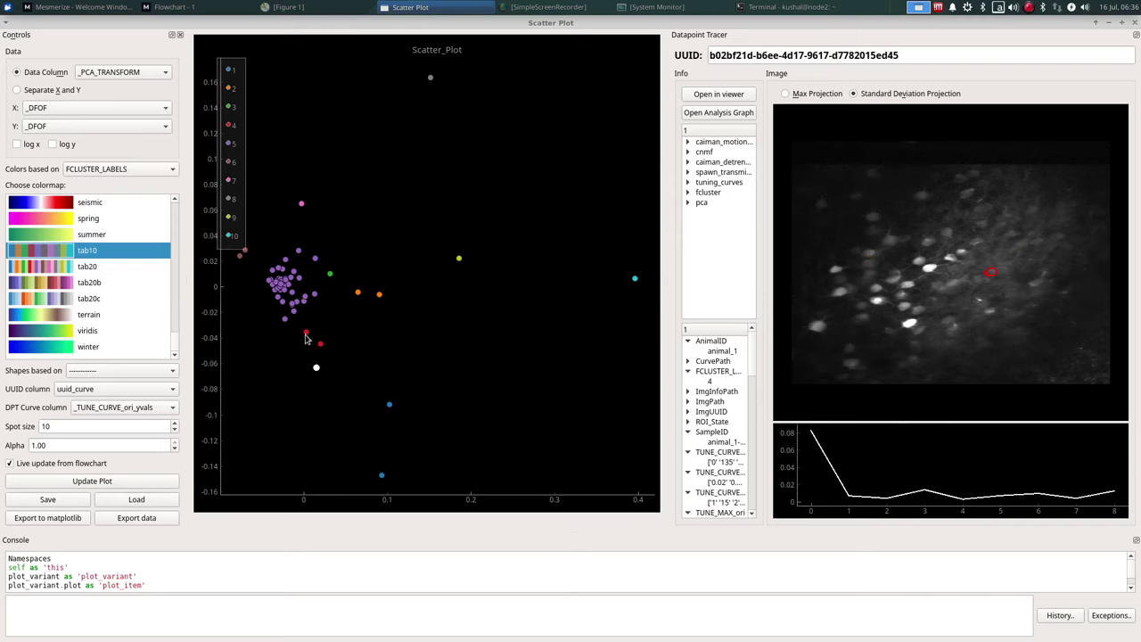
click(306, 334)
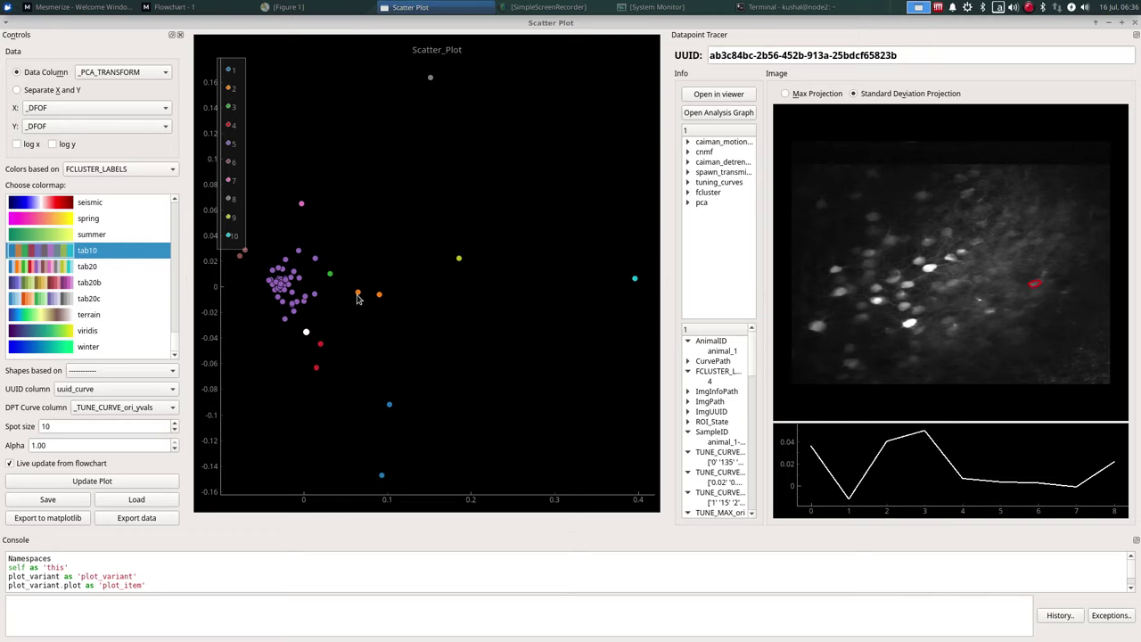
click(358, 295)
click(379, 297)
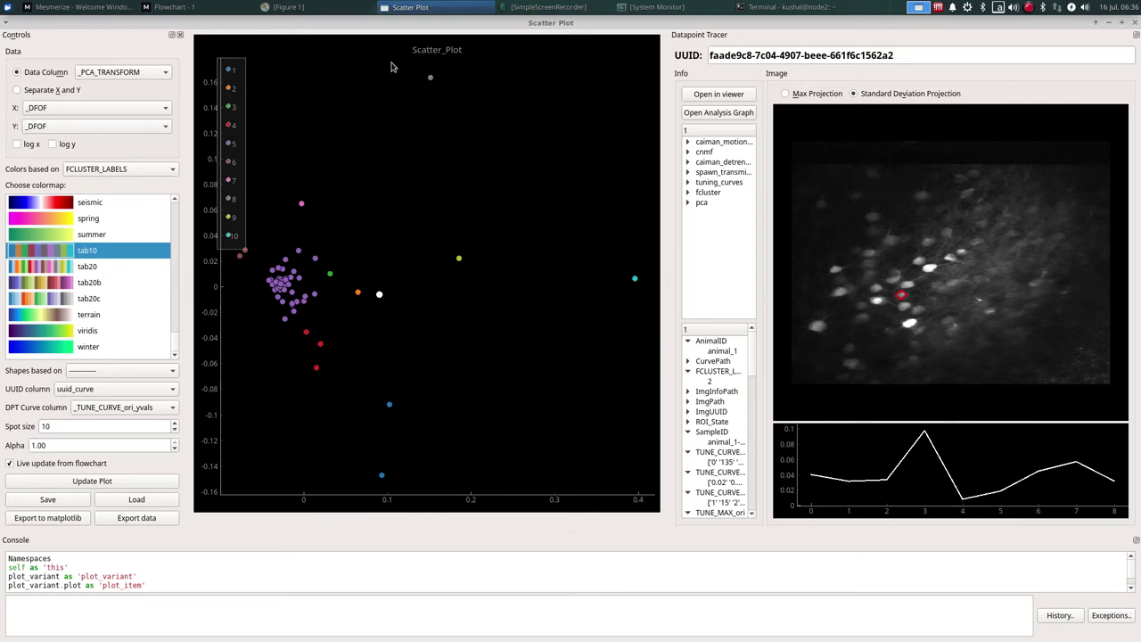
- Restore the scatter plot and set the Linkage data column to _TUNE_CURVE_sf_yvals
mouse_move(408, 23)
mouse_down()
mouse_move(551, 93)
mouse_move(772, 129)
mouse_up()
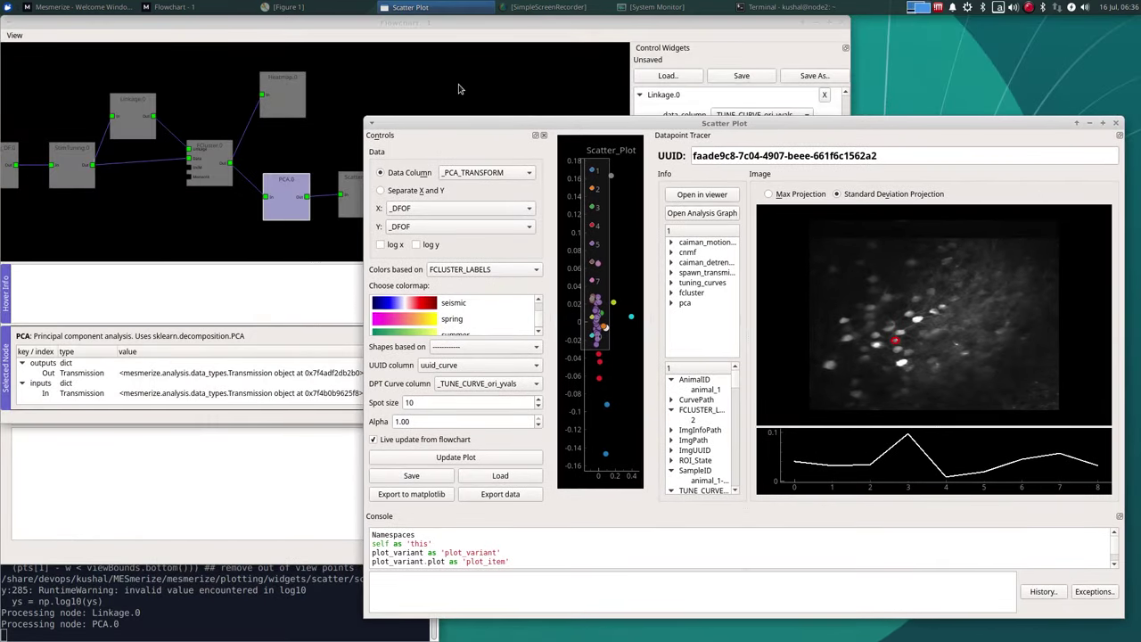
click(132, 116)
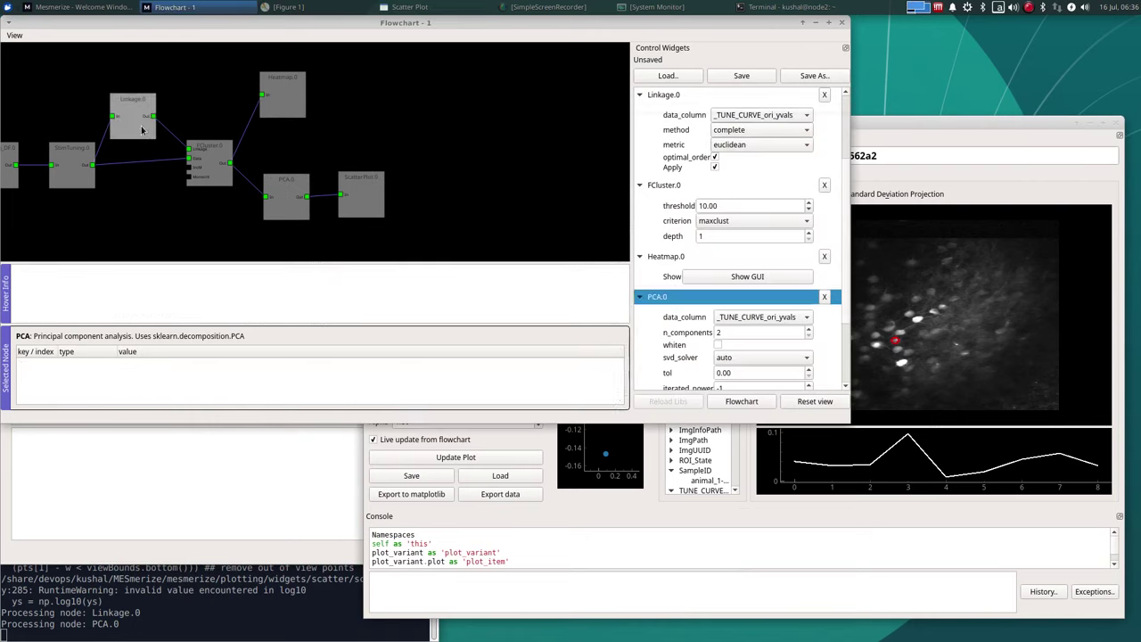
click(744, 117)
click(749, 131)
- Set the PCA data column to _TUNE_CURVE_sf_yvals and enlarge the scatter plot
click(286, 206)
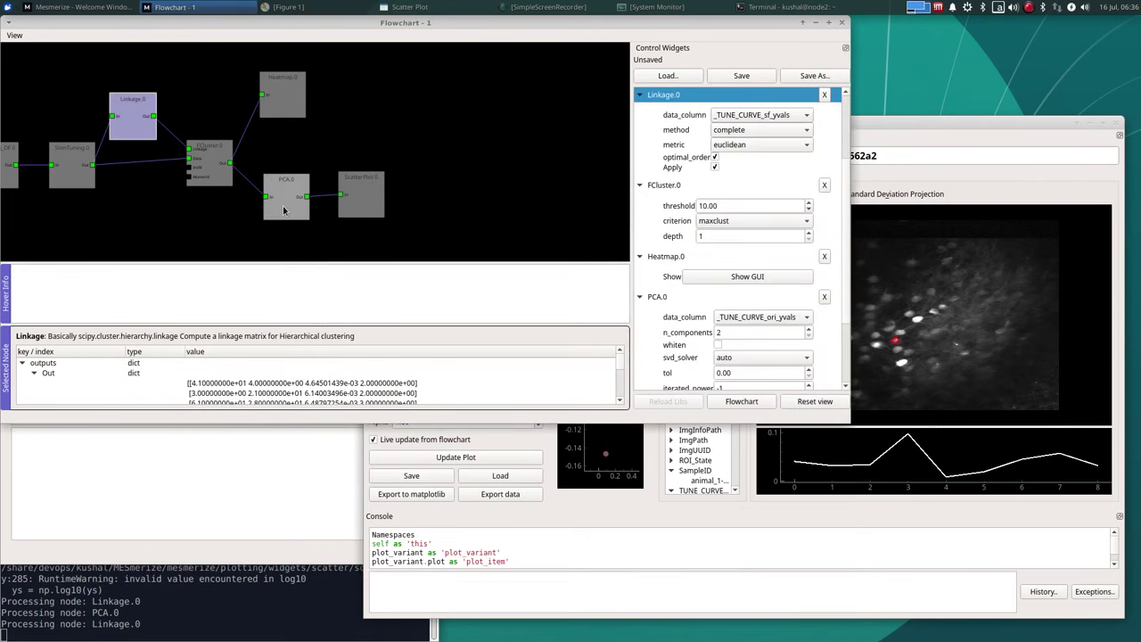
click(787, 318)
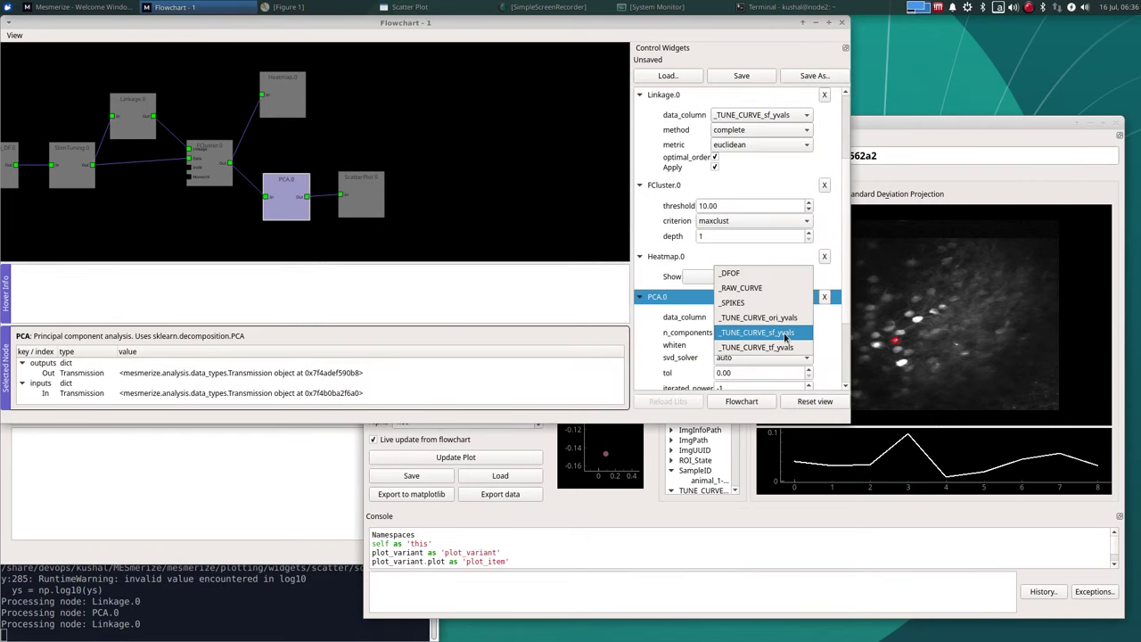
click(785, 337)
click(903, 265)
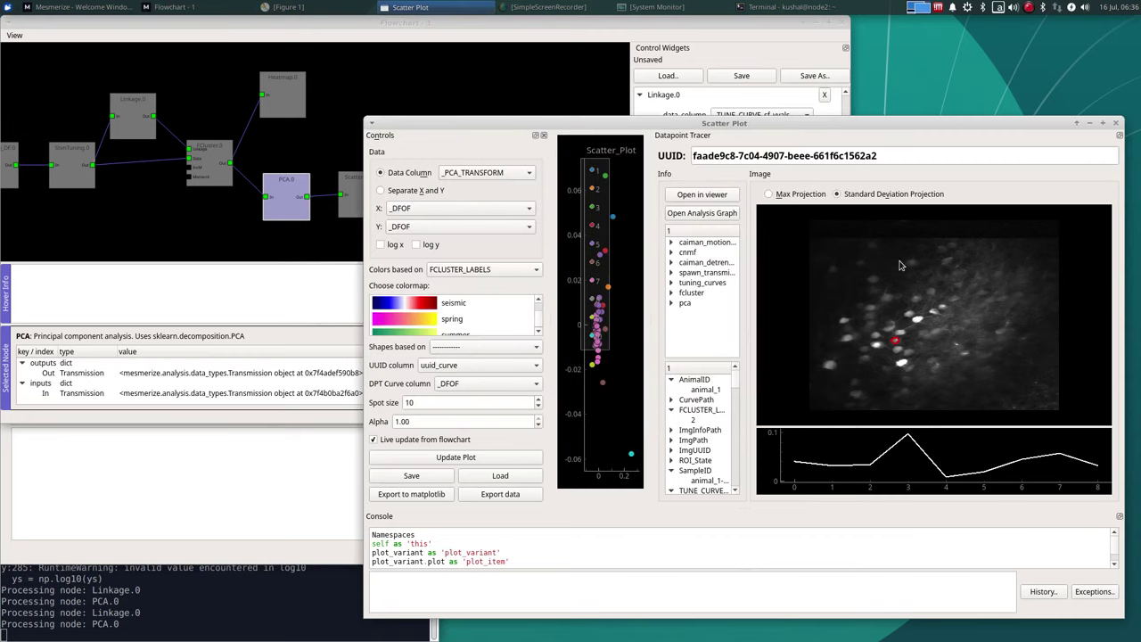
double_click(631, 125)
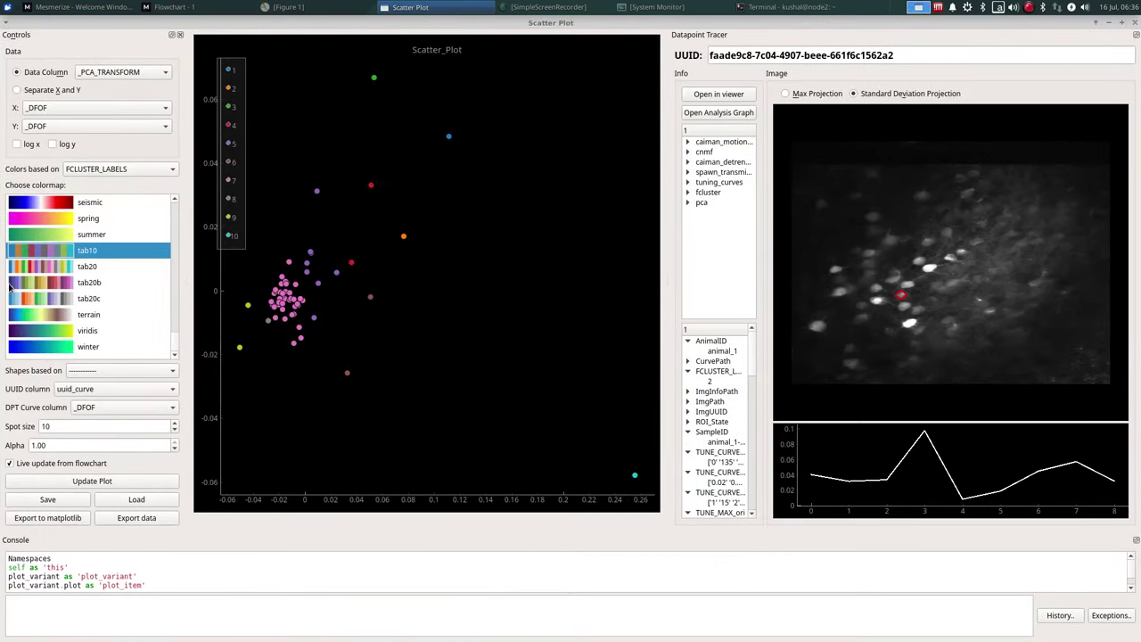
- Trace _TUNE_CURVE_sf_yvals curves and colour the points by TUNE_MAX_sf
click(107, 408)
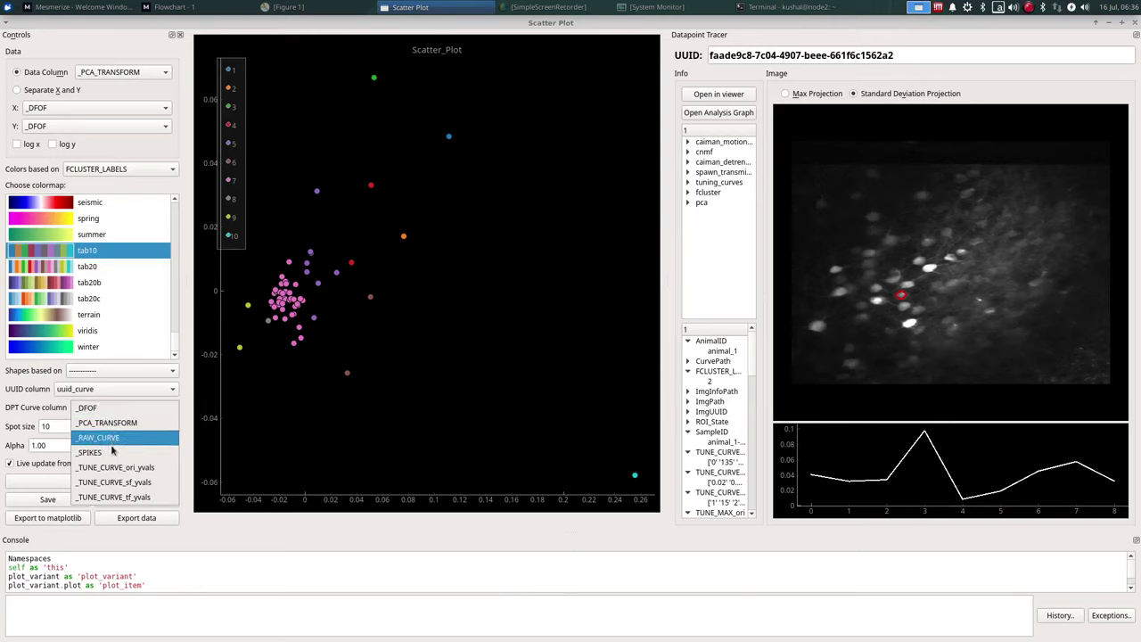
click(116, 484)
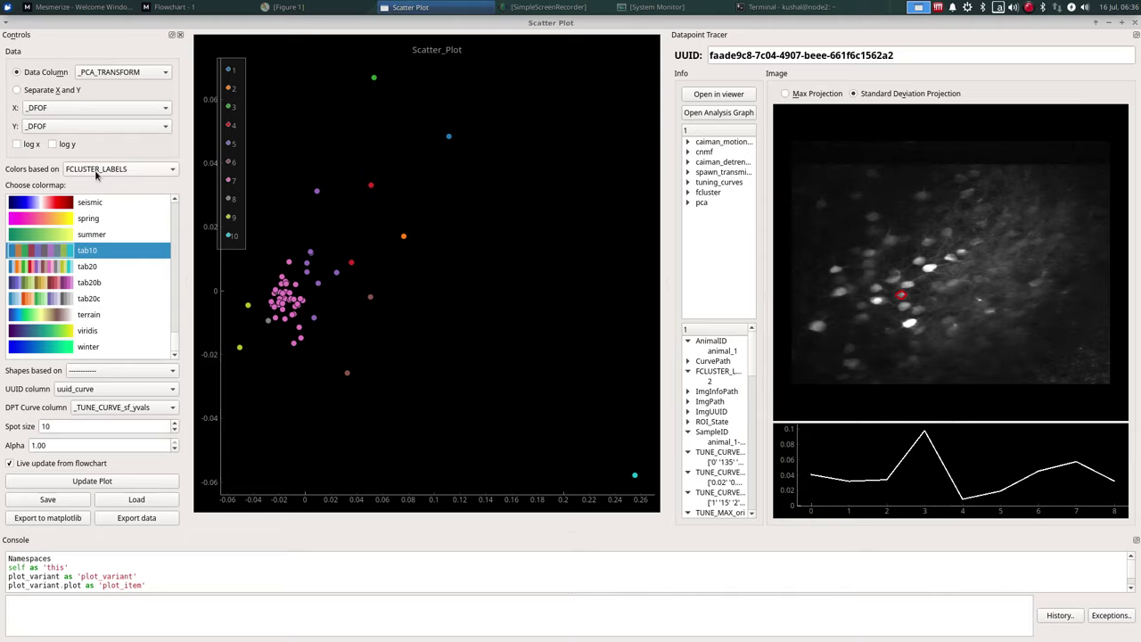
click(97, 172)
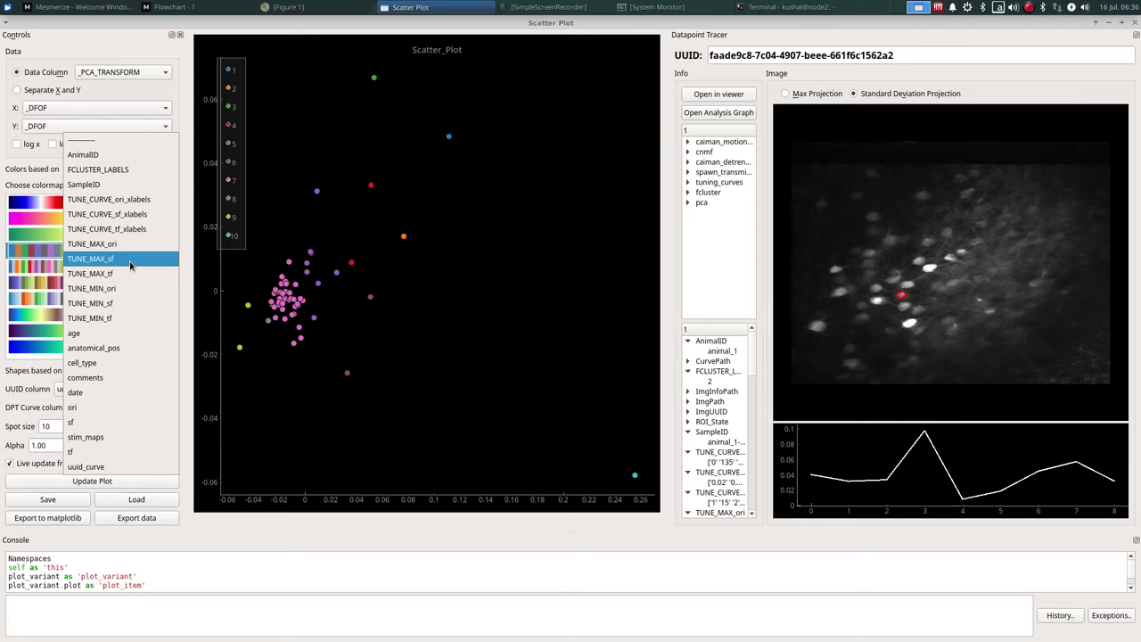
click(130, 265)
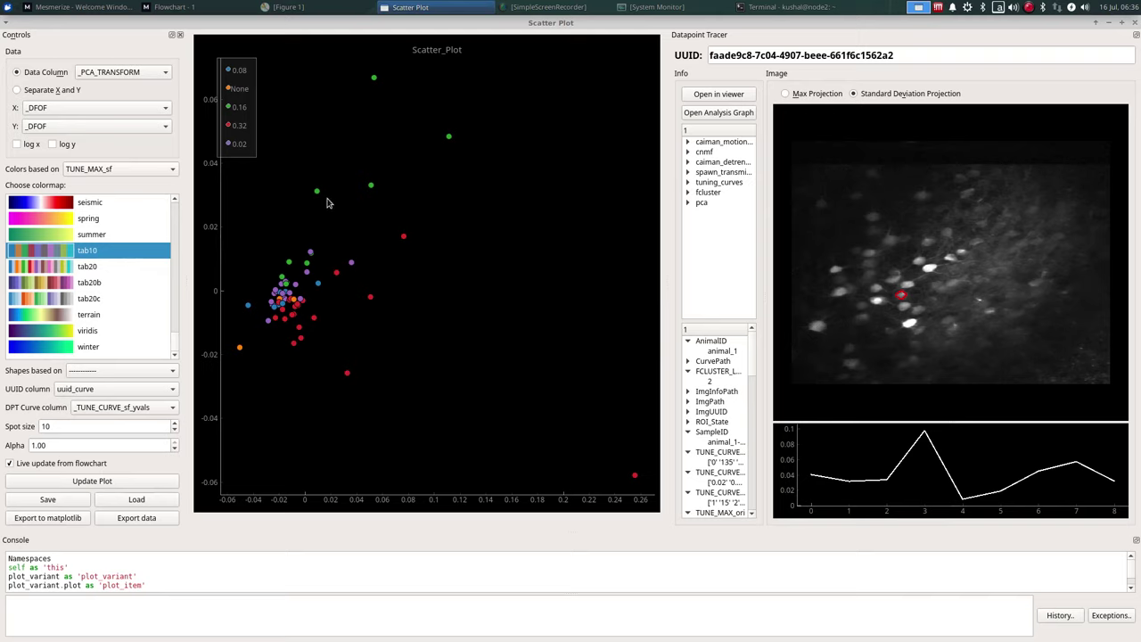
- Inspect the cells and tuning curves of several green points
click(316, 192)
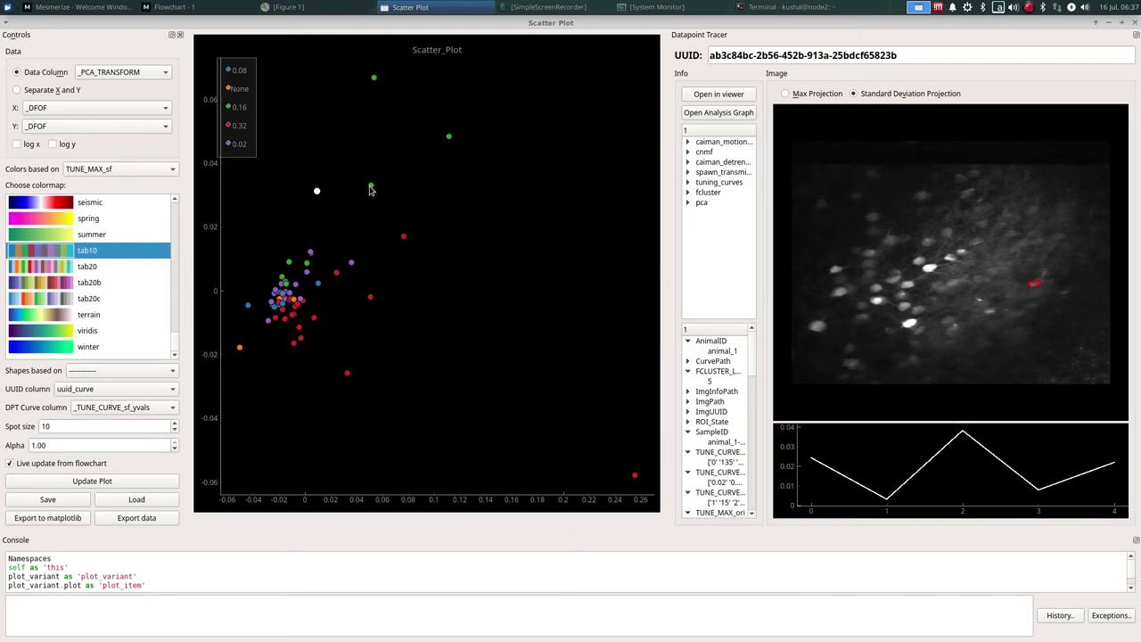
click(371, 187)
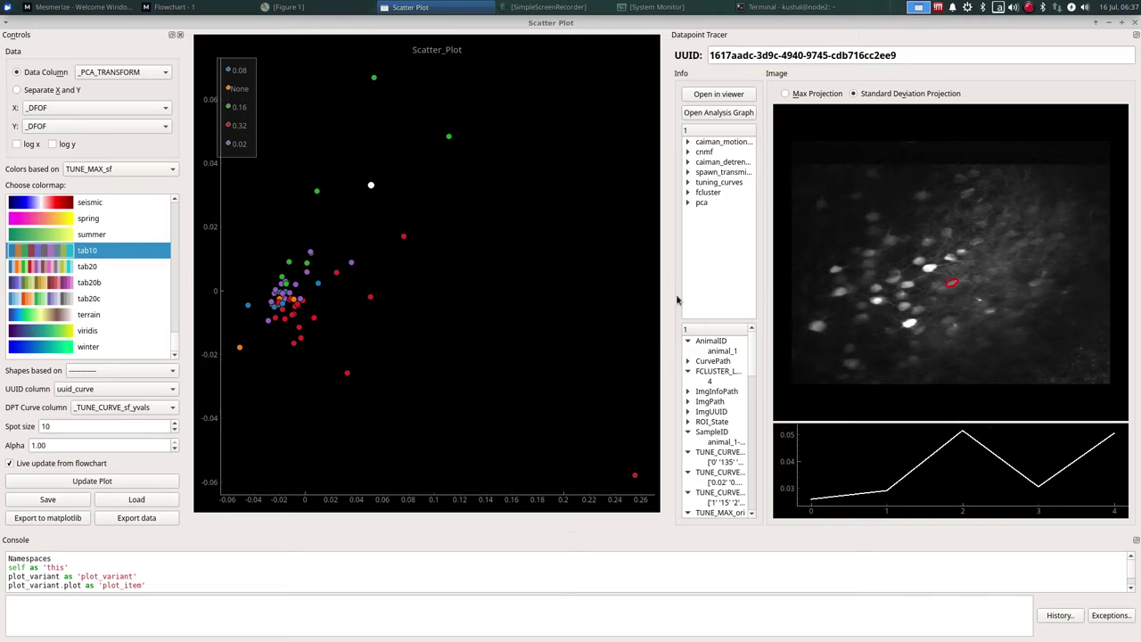
click(449, 138)
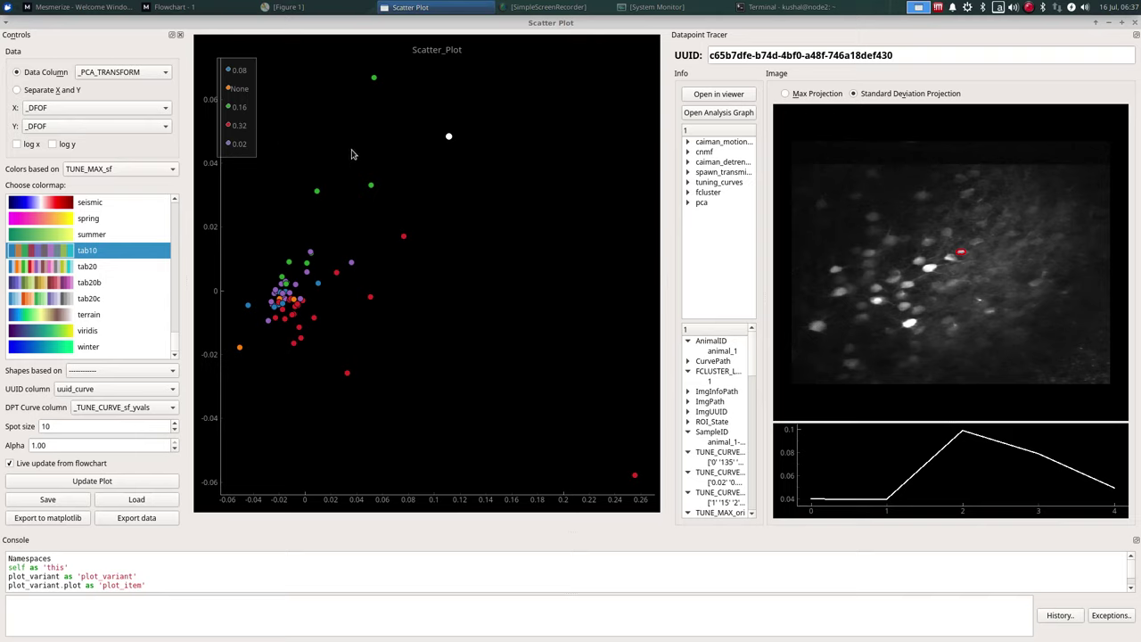
click(372, 187)
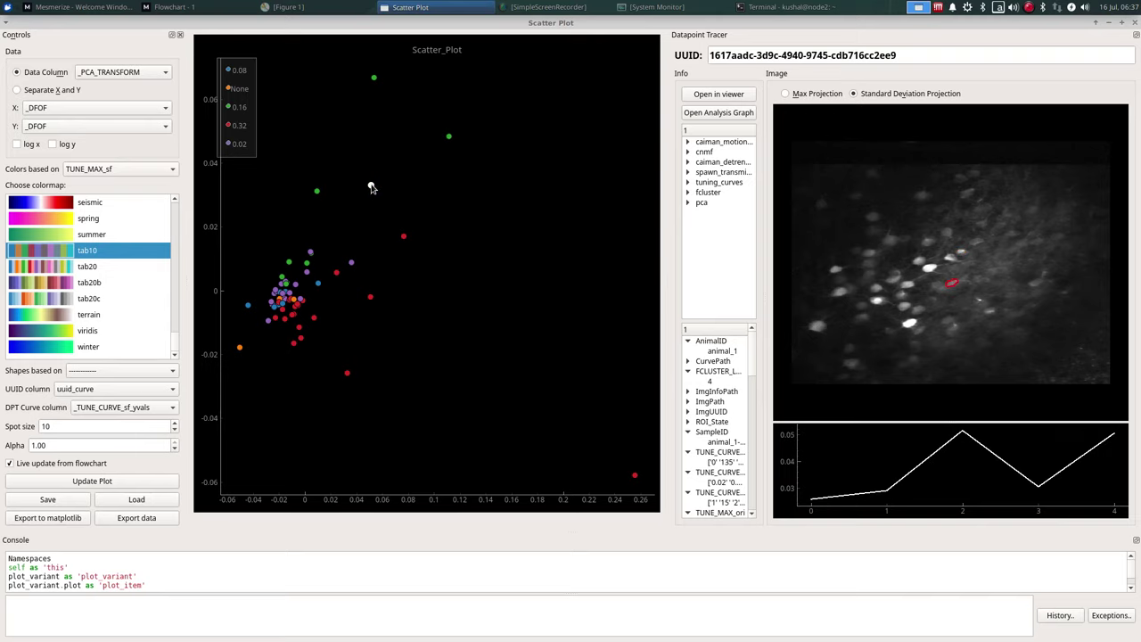
click(375, 79)
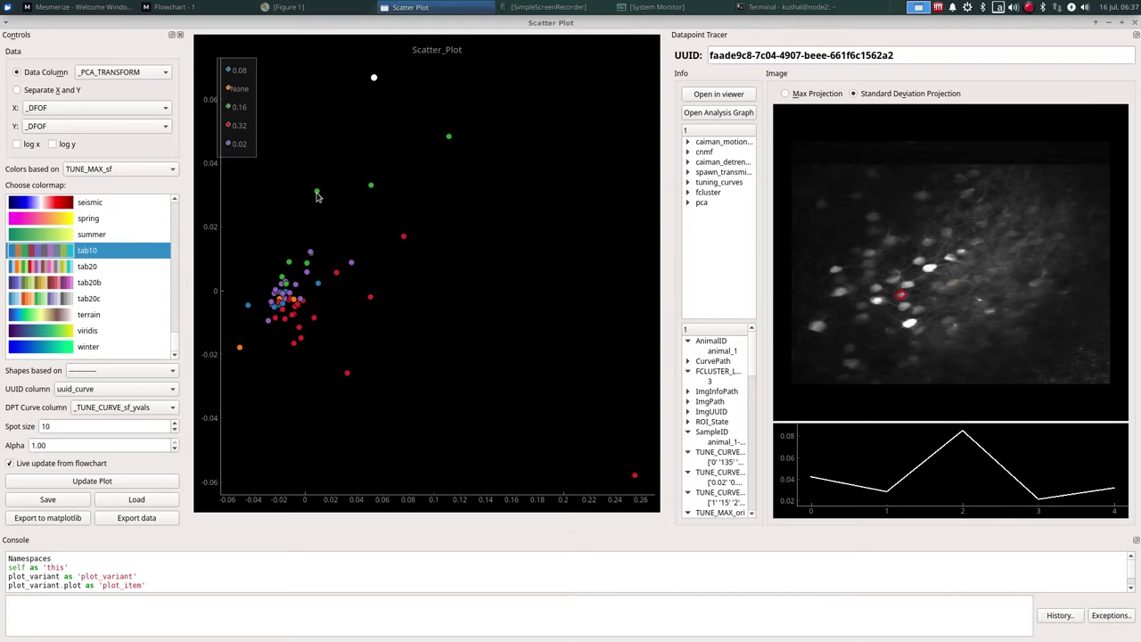
click(316, 190)
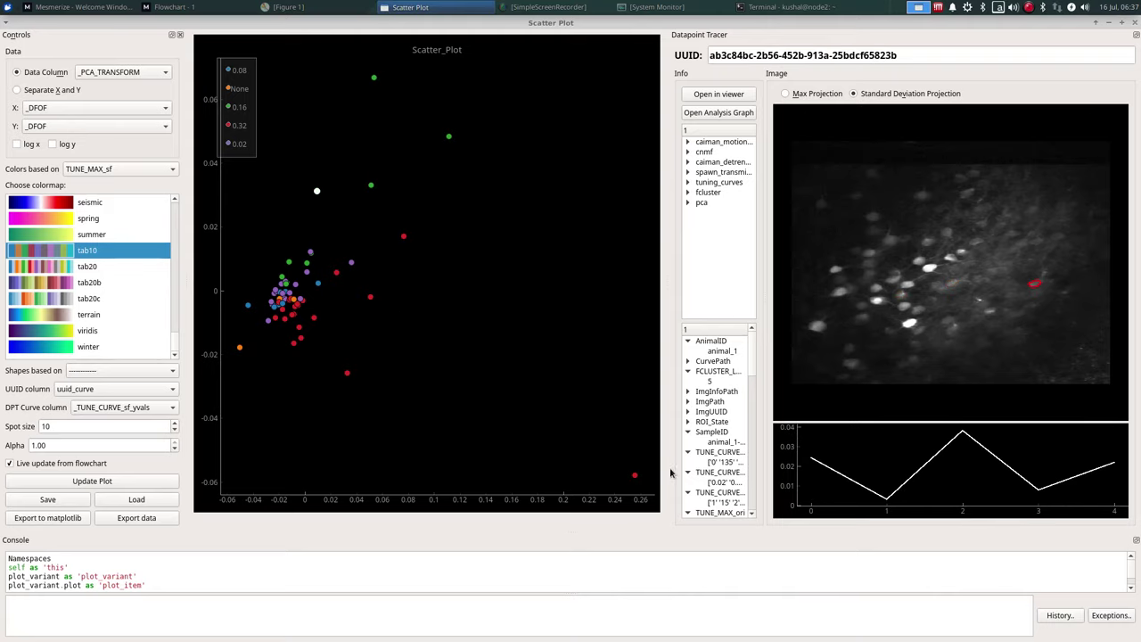
- Widen the datapoint tracer panel and check the traced point's TUNE_MAX_sf value
drag(667, 474, 642, 470)
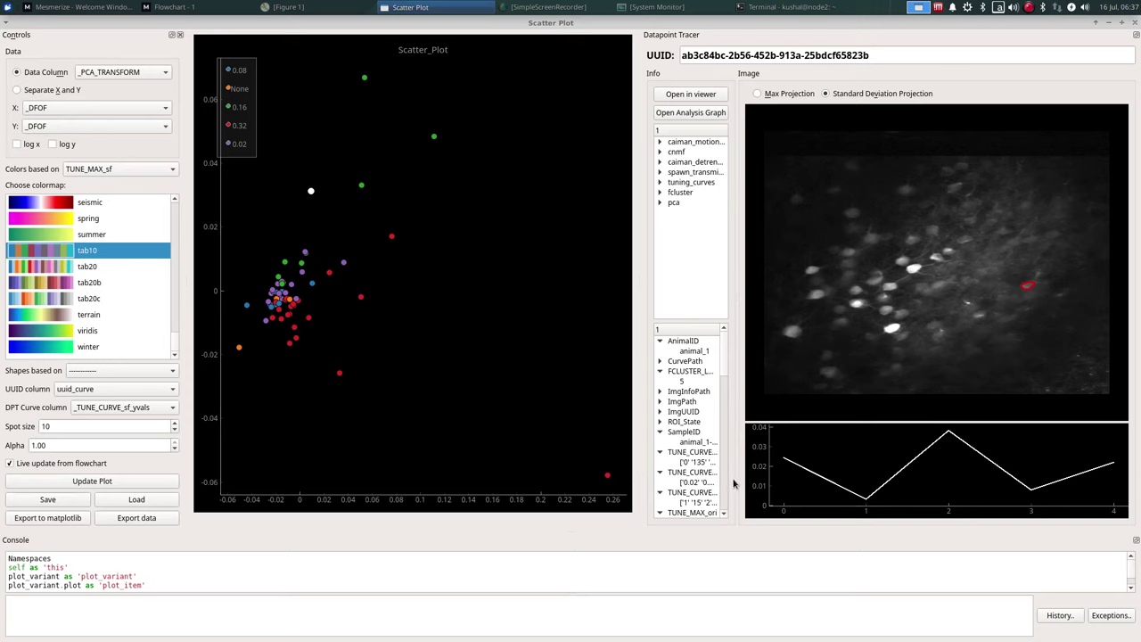
drag(737, 480, 774, 482)
scroll(713, 489, down, 2)
scroll(714, 489, down, 1)
click(689, 455)
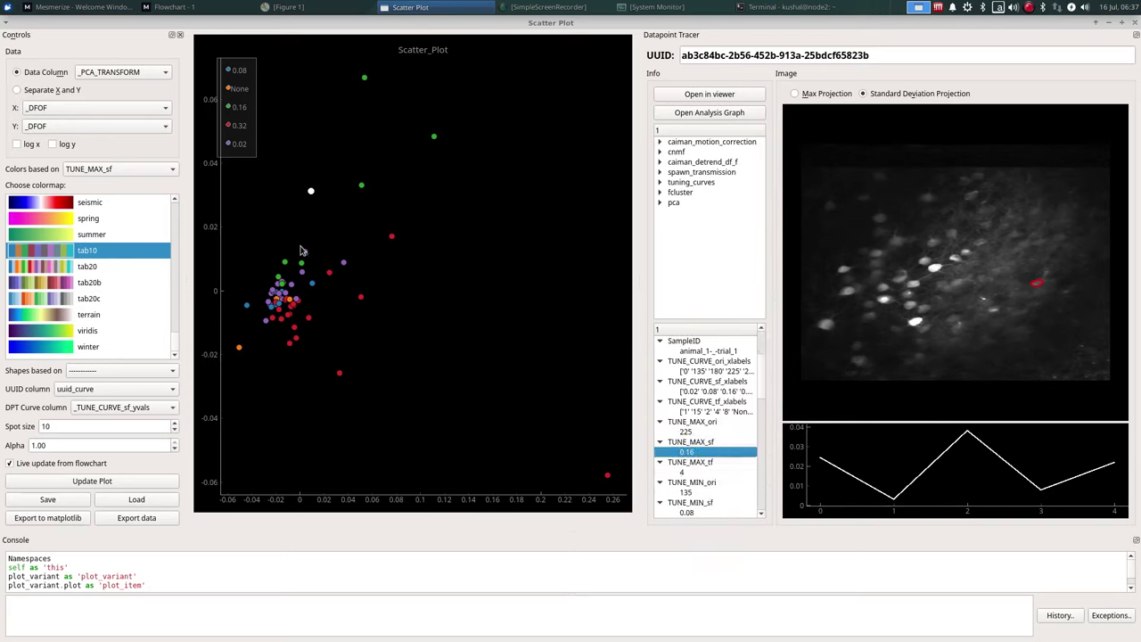
- Inspect tuning curves of red points and points in the lower cluster
click(361, 299)
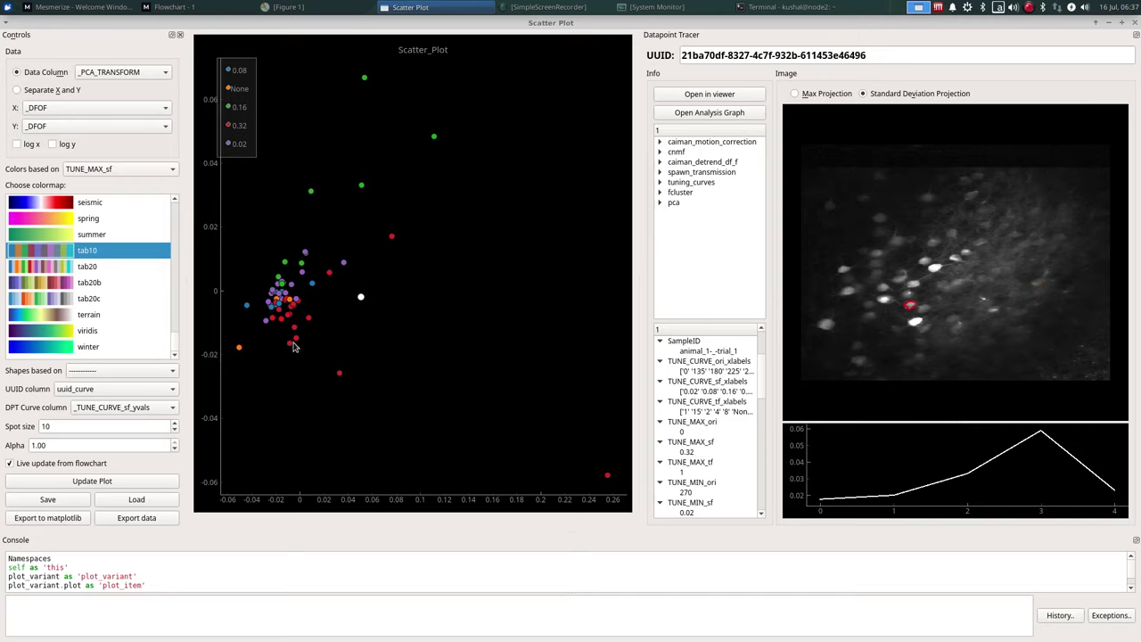
click(391, 238)
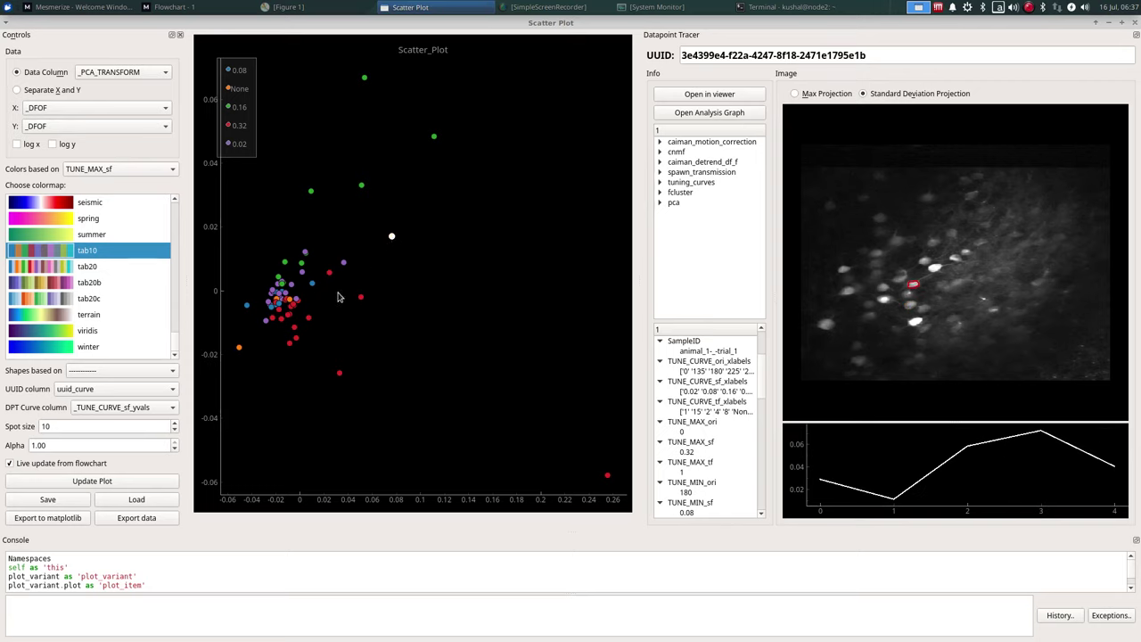
click(339, 374)
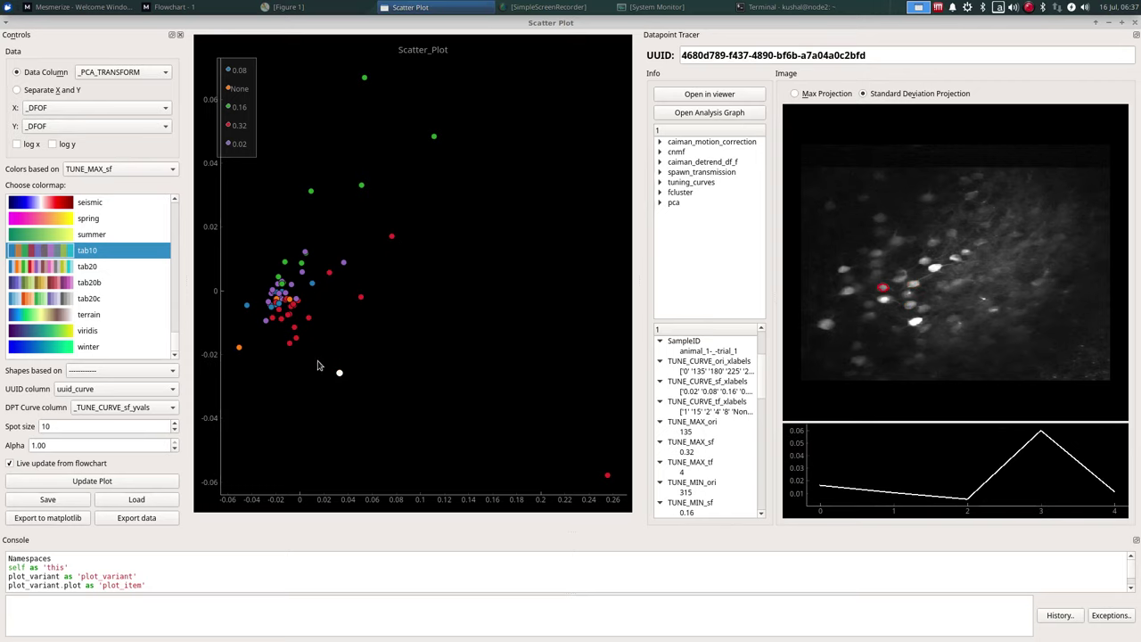
click(293, 342)
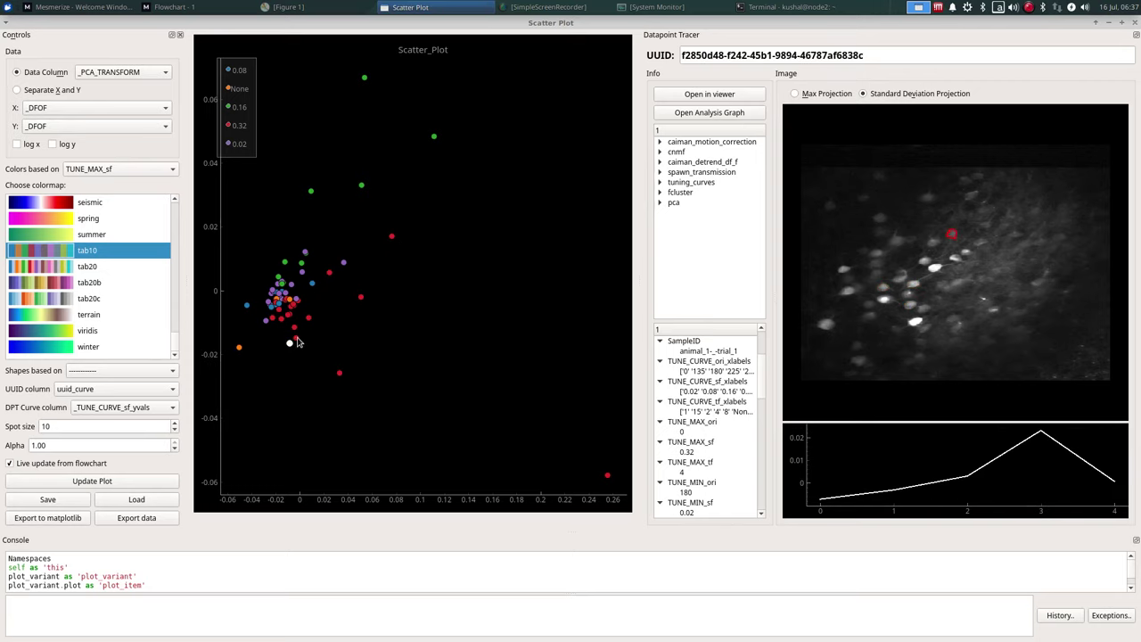
click(296, 339)
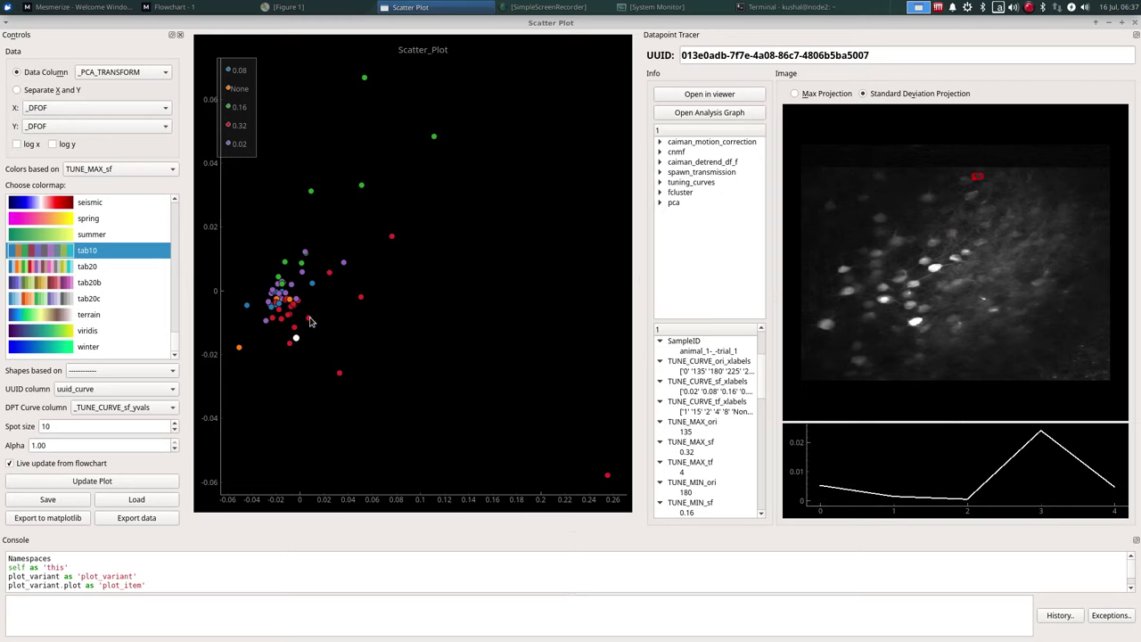
click(309, 319)
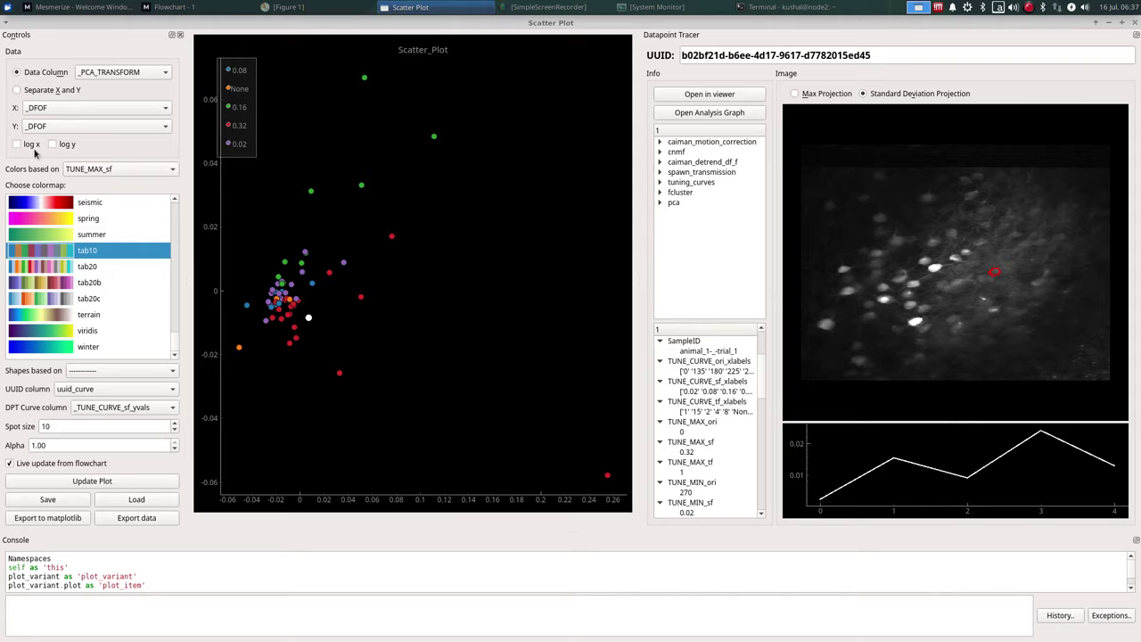
- Toggle log x on and off, shrink the scatter plot, and pan the flowchart nodes into view
click(16, 144)
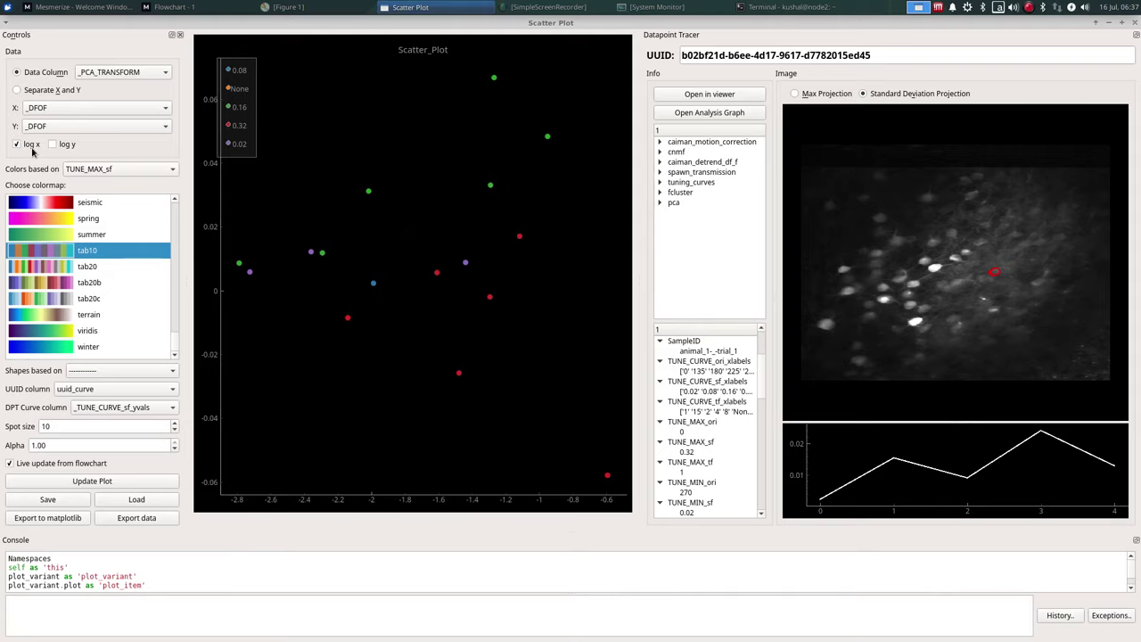
click(32, 146)
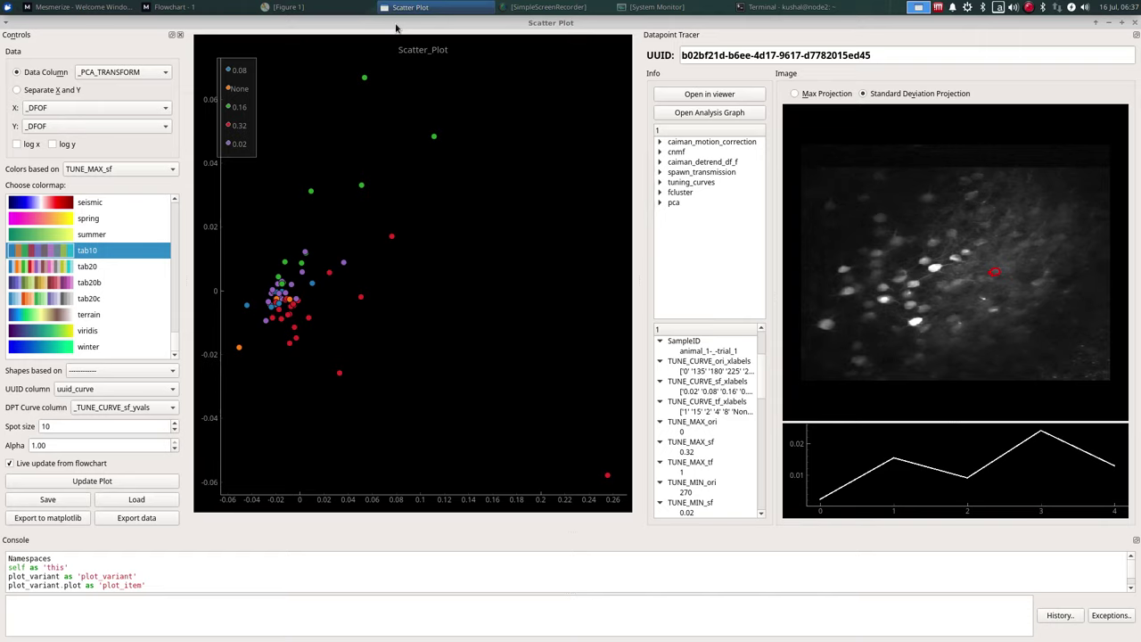
drag(396, 28, 729, 126)
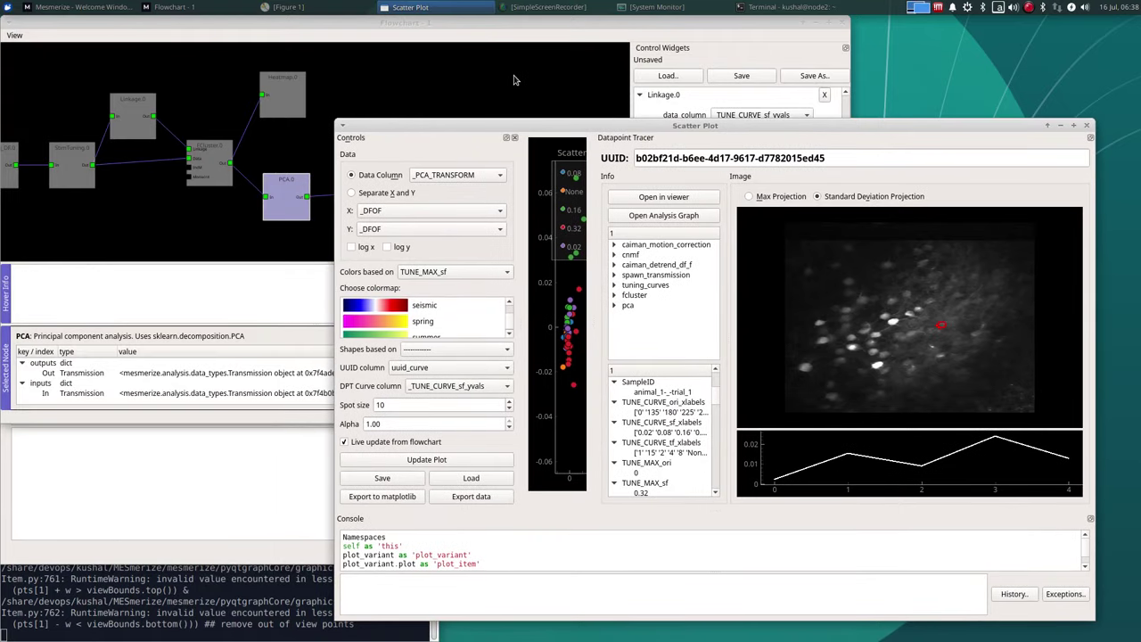
click(514, 80)
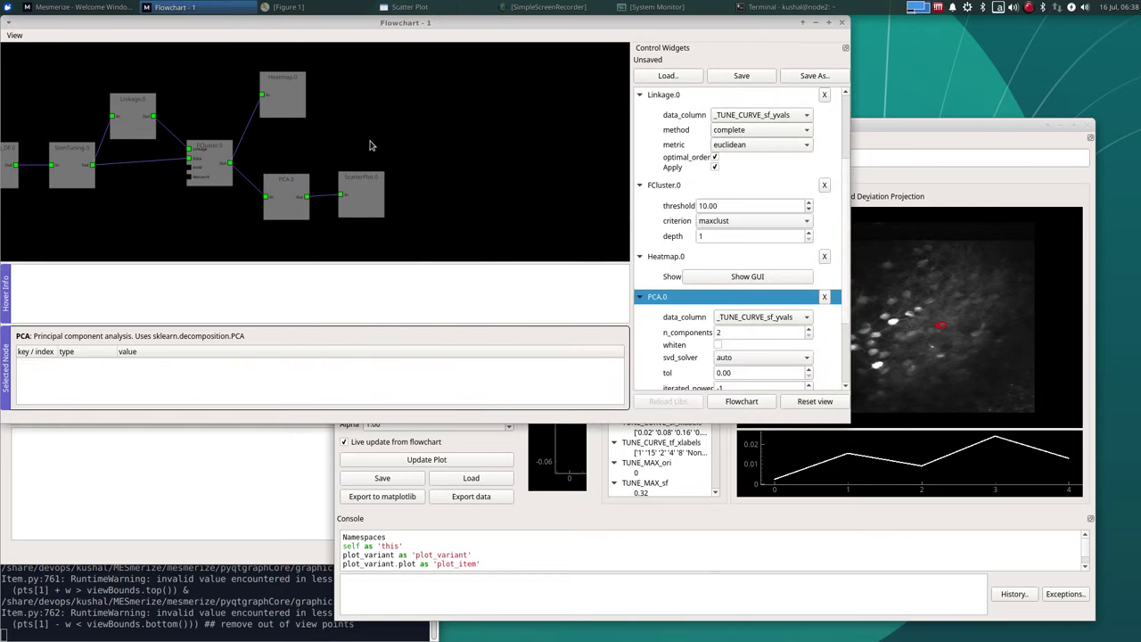
drag(537, 203, 595, 208)
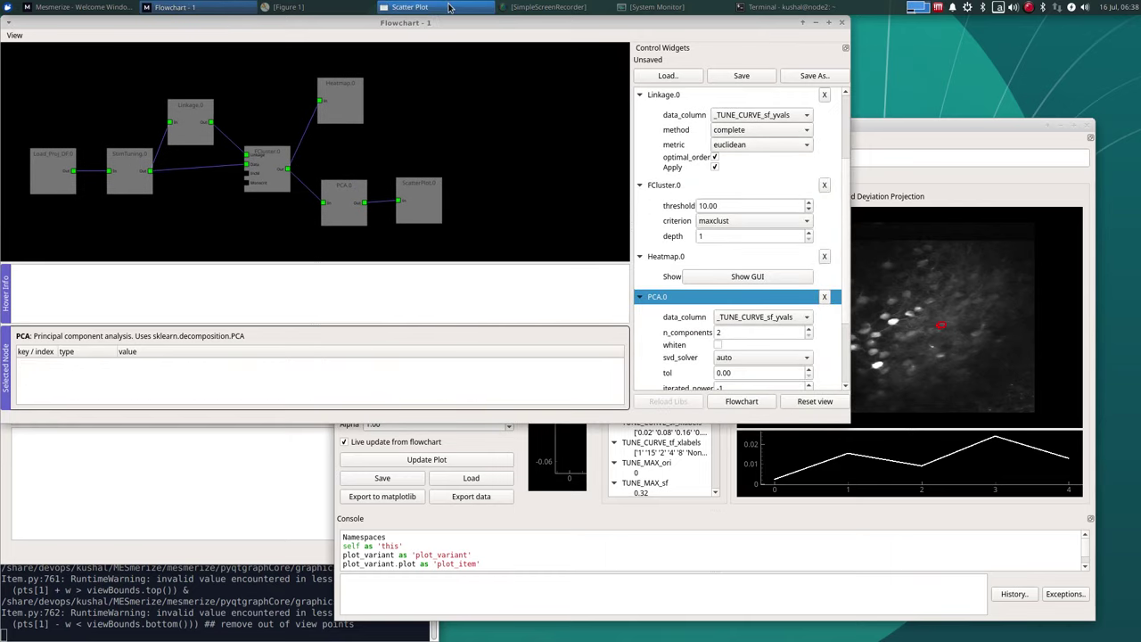